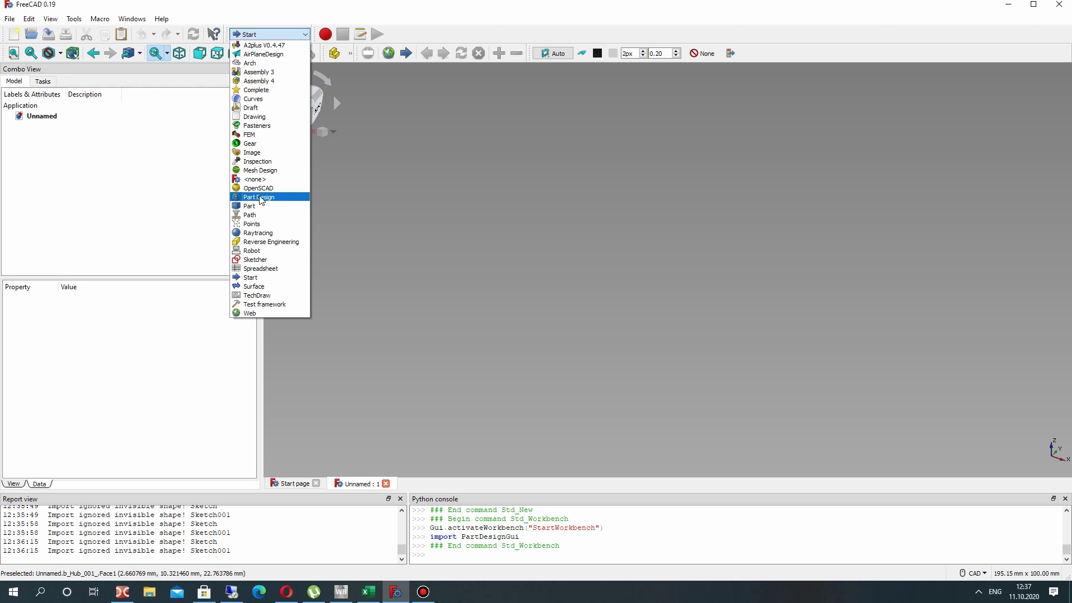
Switch to the Part Design workbench and create a new Body in the Unnamed document.
left_click(295, 199)
left_click(46, 117)
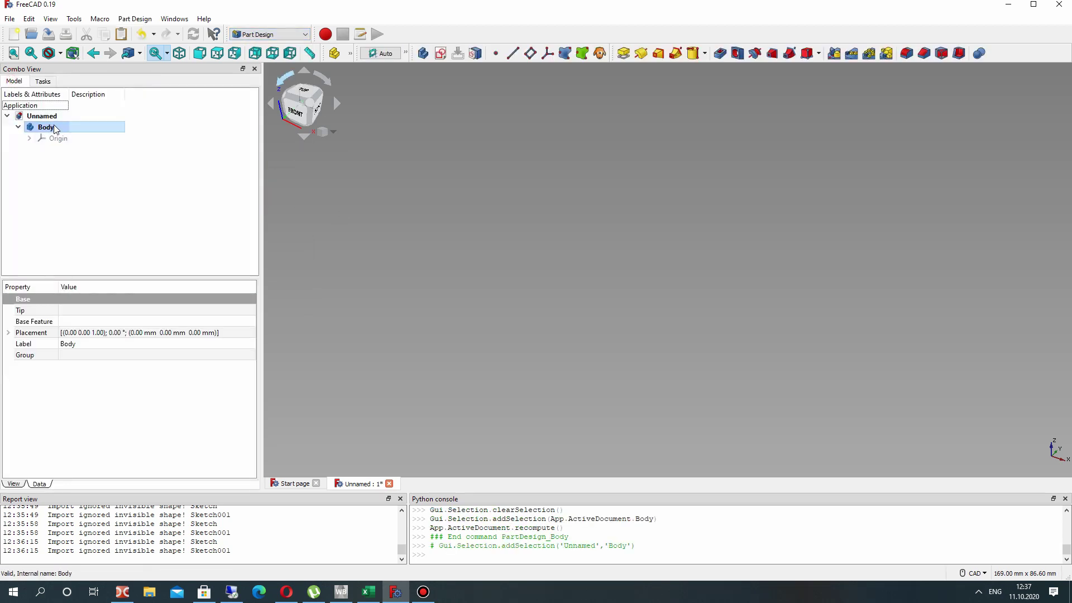
Add an additive cylinder with 25 mm radius and 50 mm height to the Body.
left_click(693, 53)
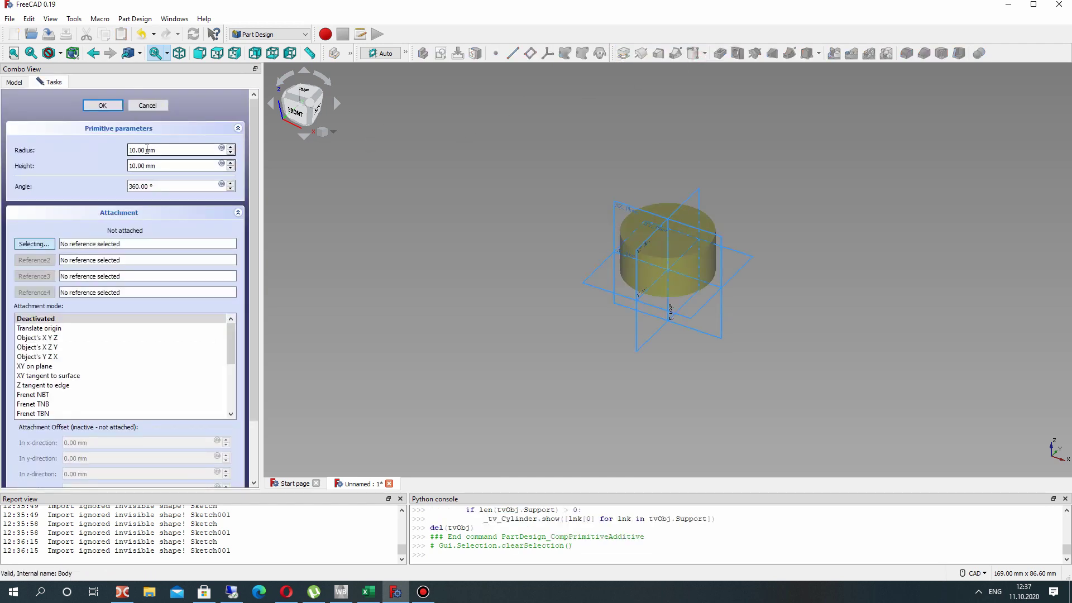
double_click(139, 150)
type("25")
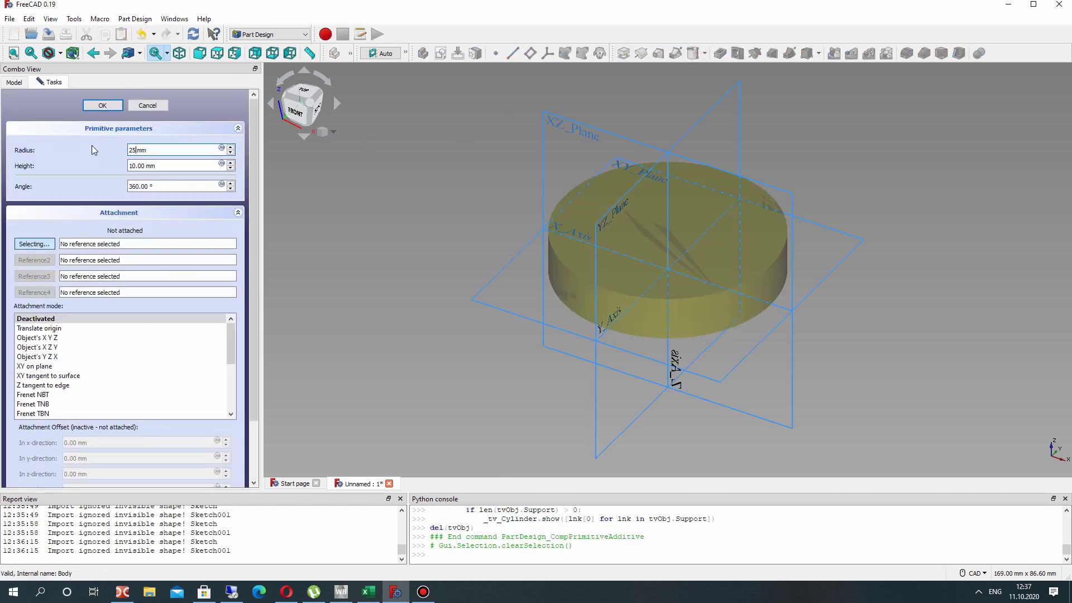
key("Tab")
type("50")
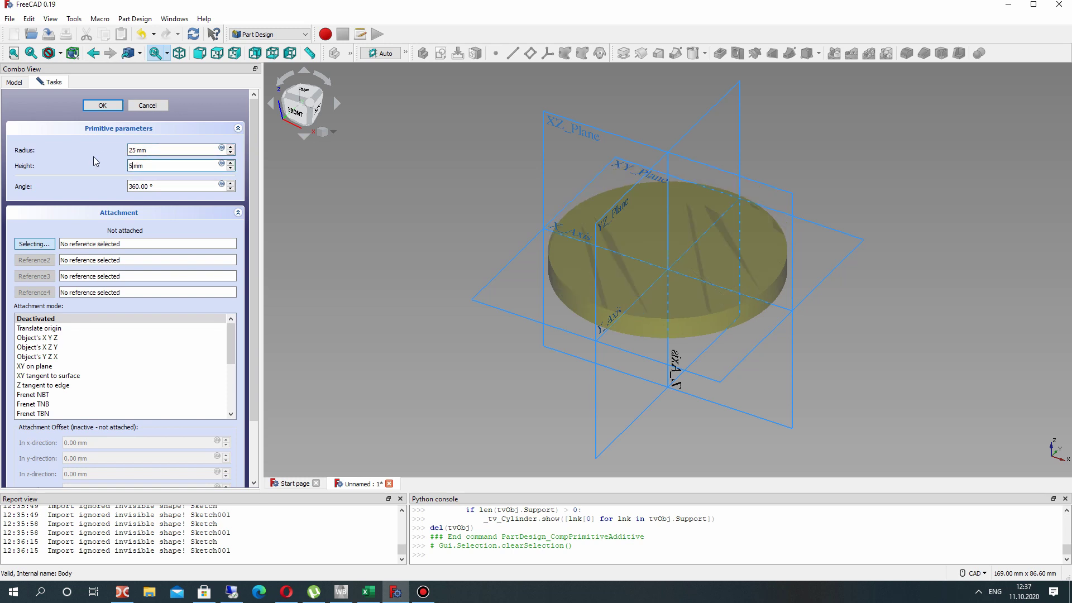
scroll(488, 163, "down", 3)
scroll(522, 162, "up", 2)
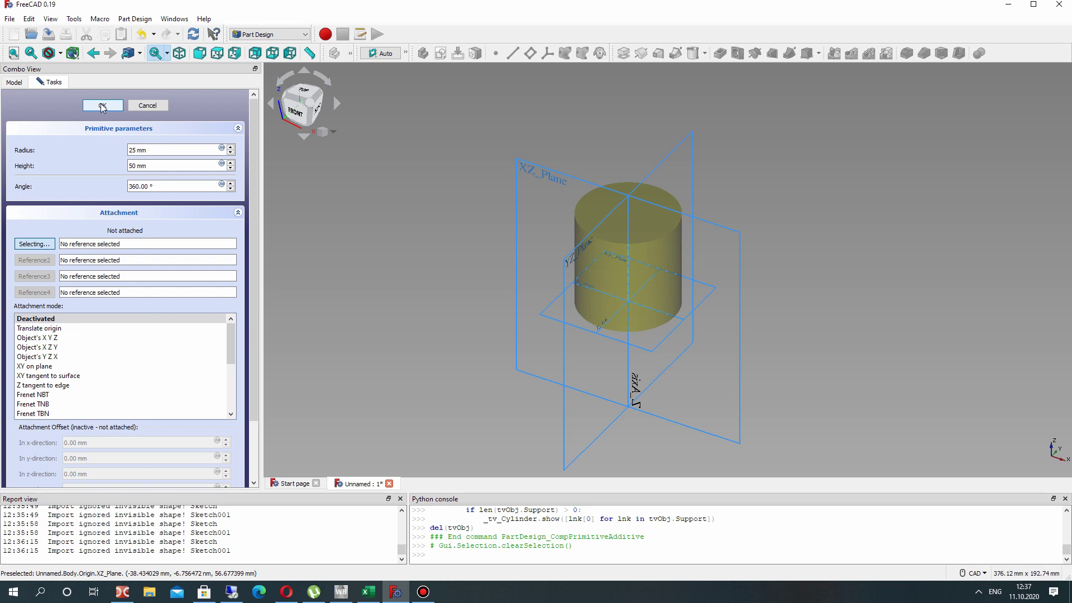
left_click(103, 107)
right_click_drag(687, 245, 516, 318)
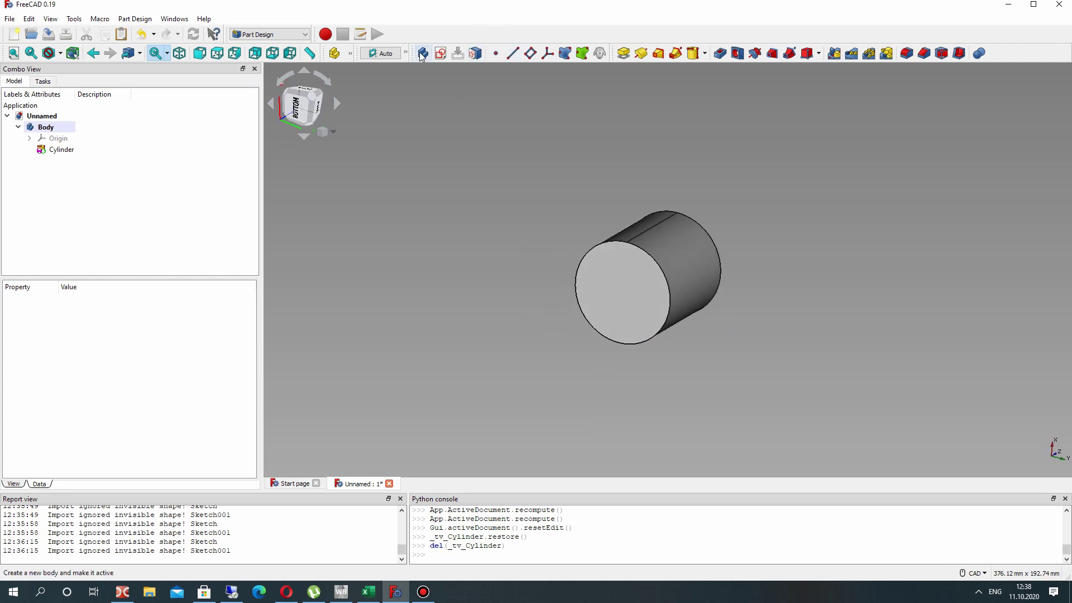
Create a datum plane attached to the body's XZ_Plane.
left_click(529, 53)
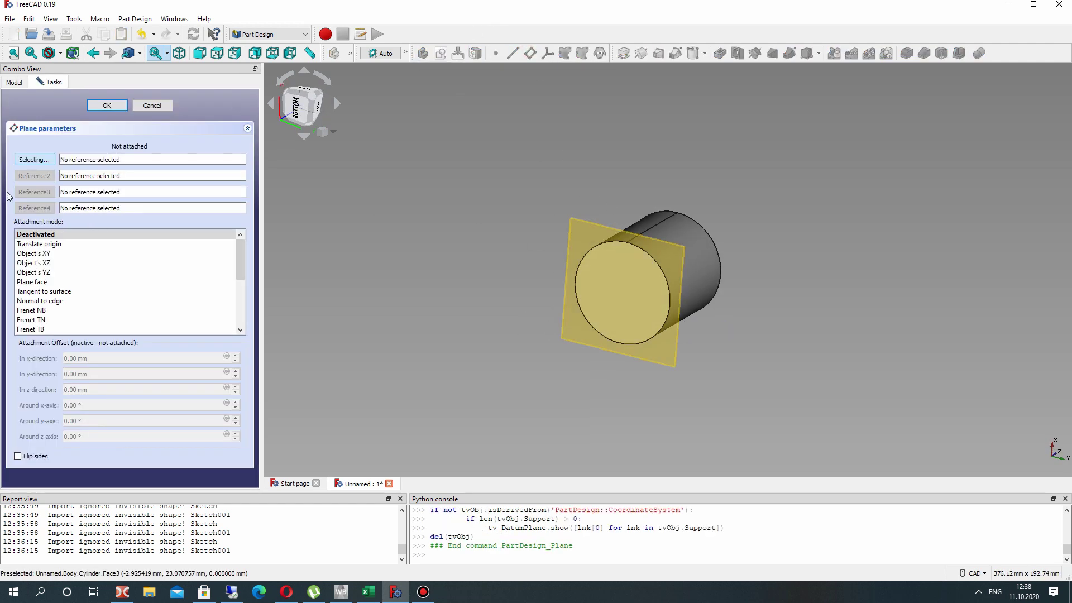
left_click(14, 82)
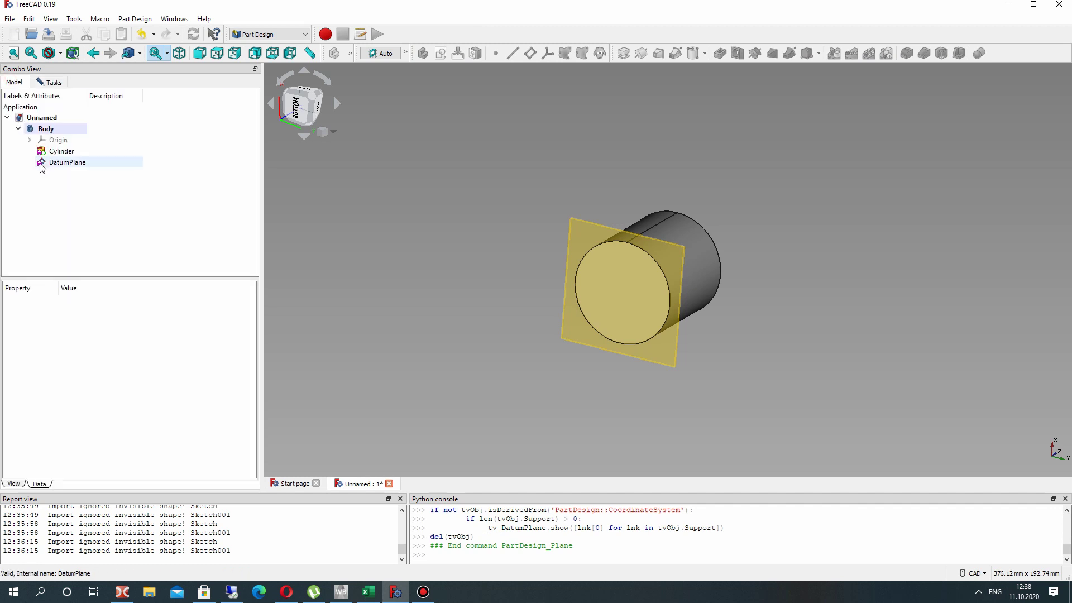
left_click(29, 139)
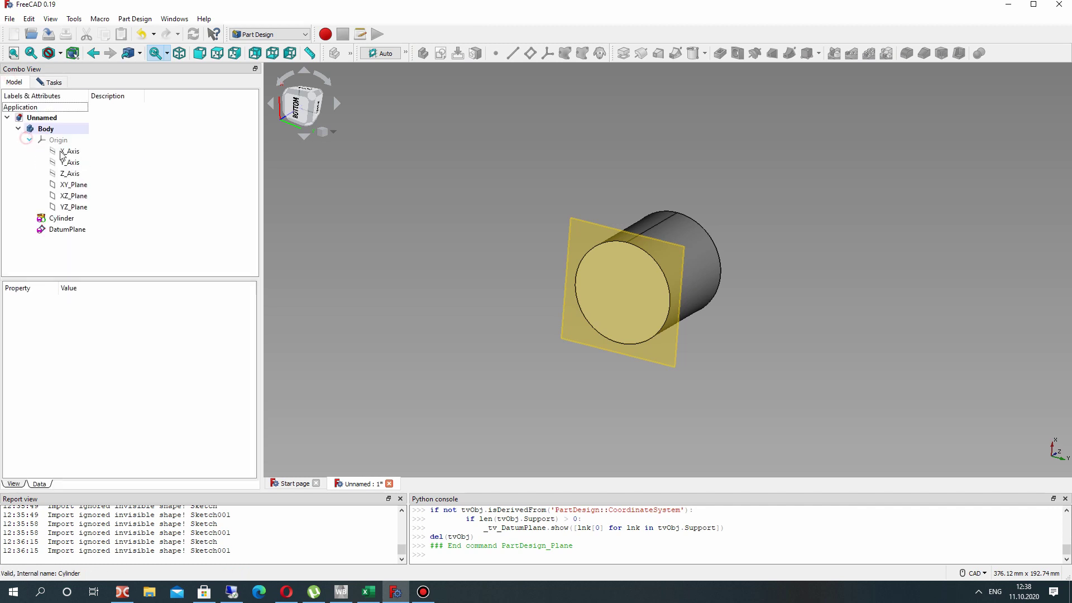
left_click(69, 196)
left_click(50, 82)
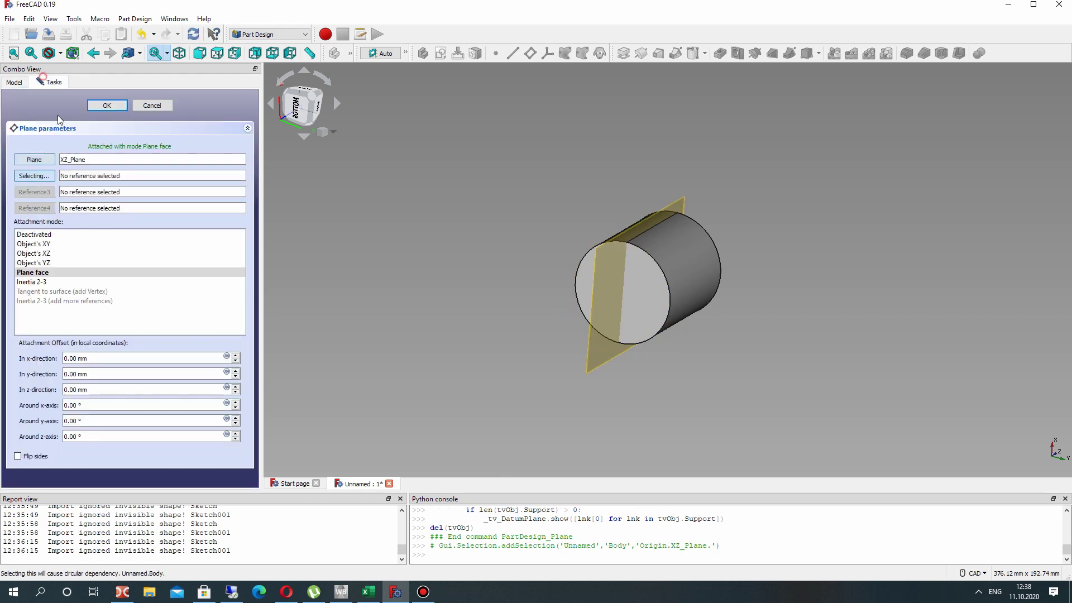
Set the datum plane's z-direction offset to -30 mm and confirm it.
left_click(75, 374)
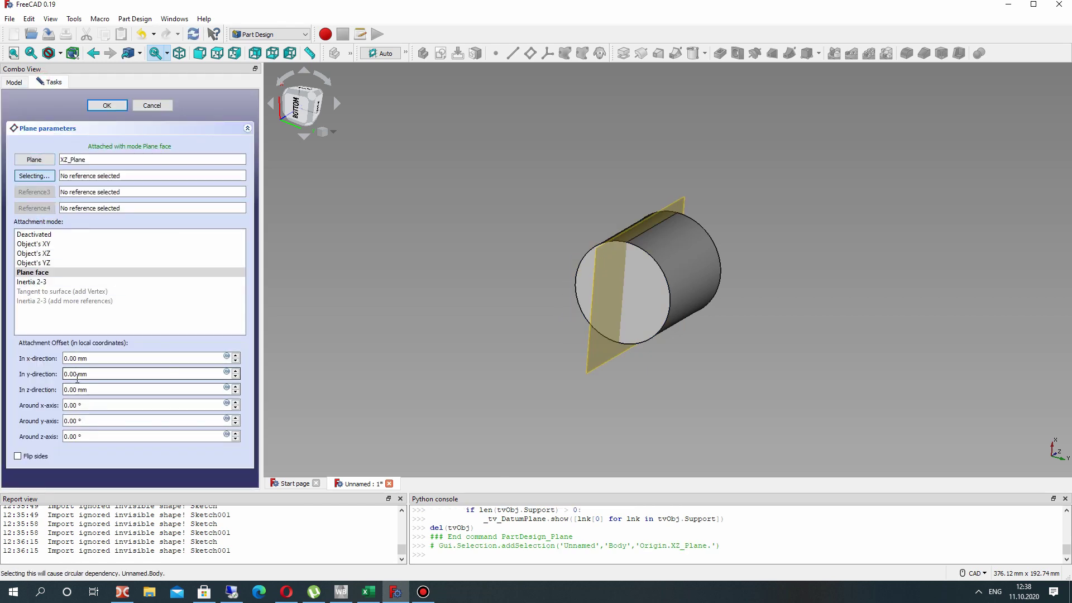
type("25")
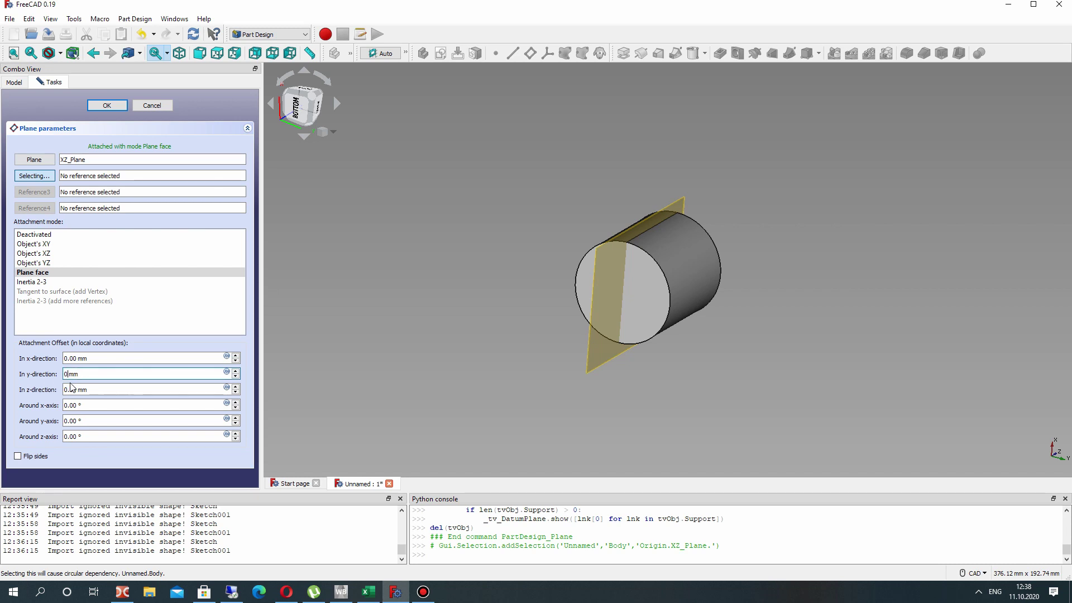
left_click(77, 389)
type("25")
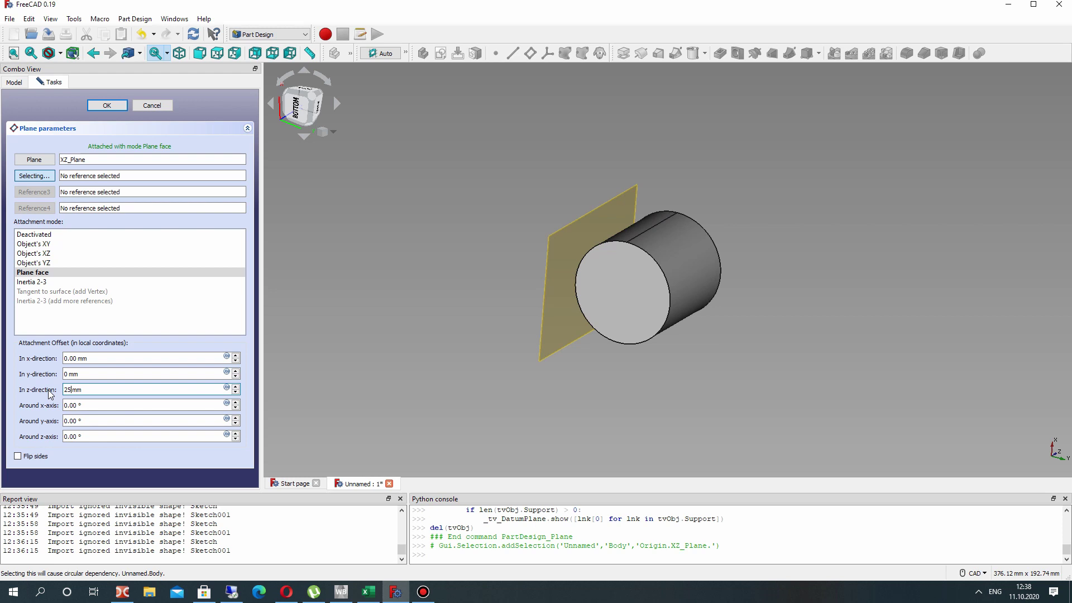
left_click(65, 389)
type("-")
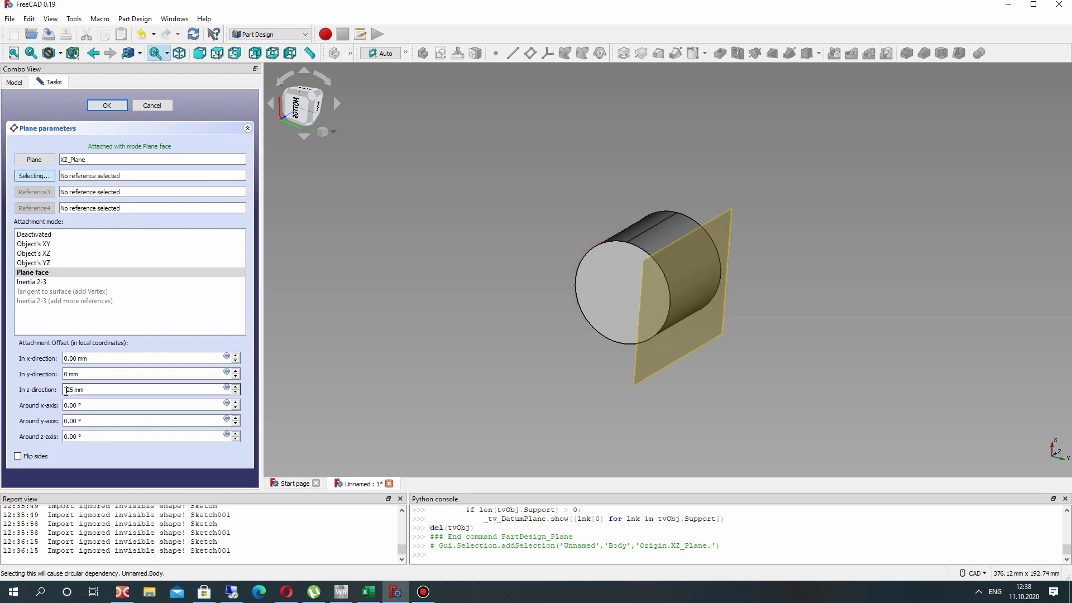
right_click_drag(684, 278, 614, 313)
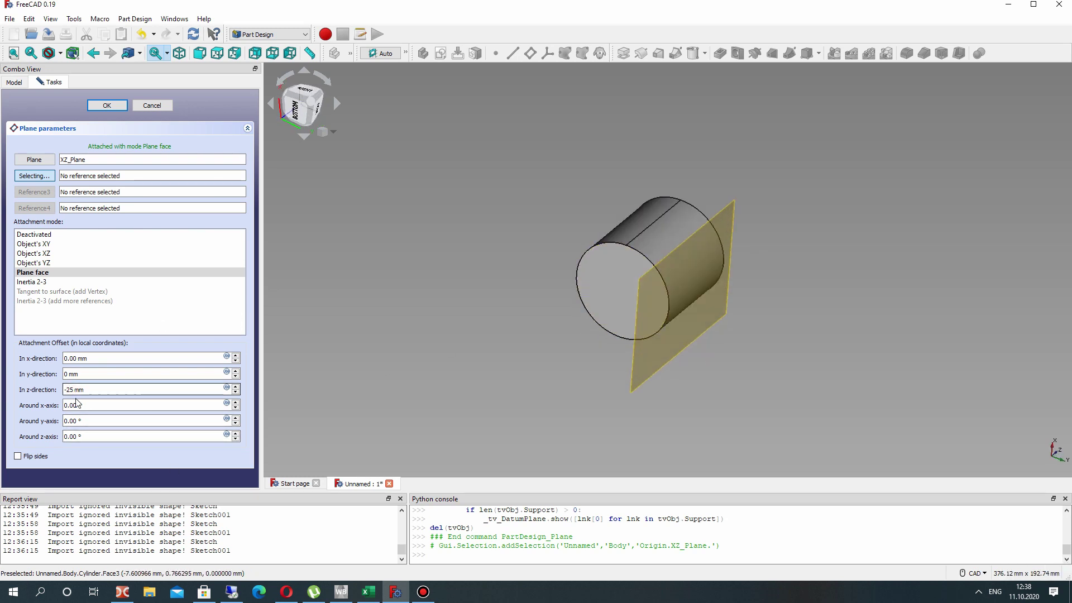
type("30")
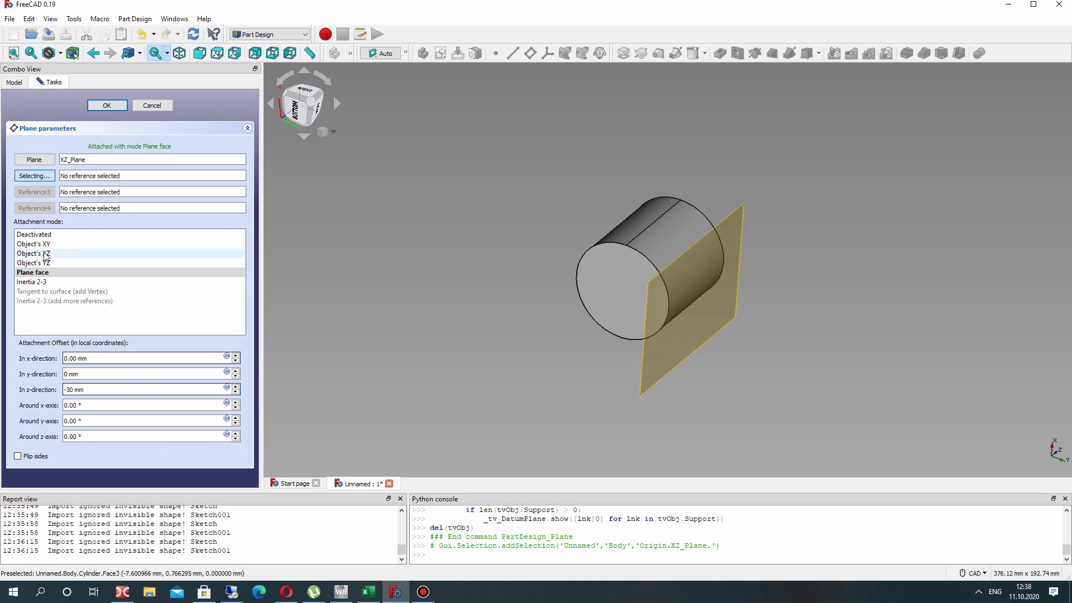
left_click(106, 105)
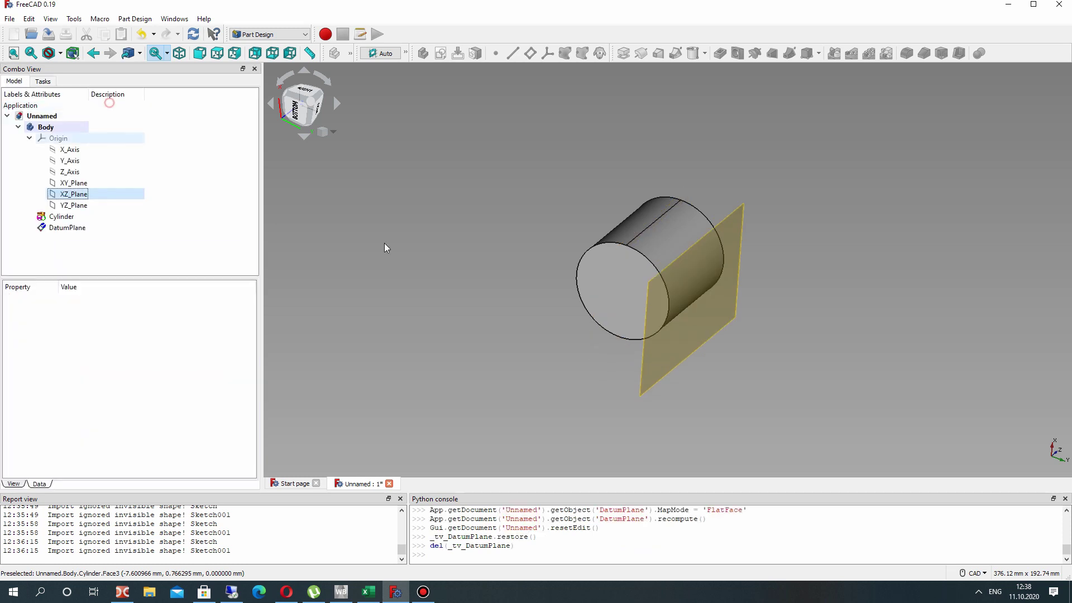
left_click(675, 275)
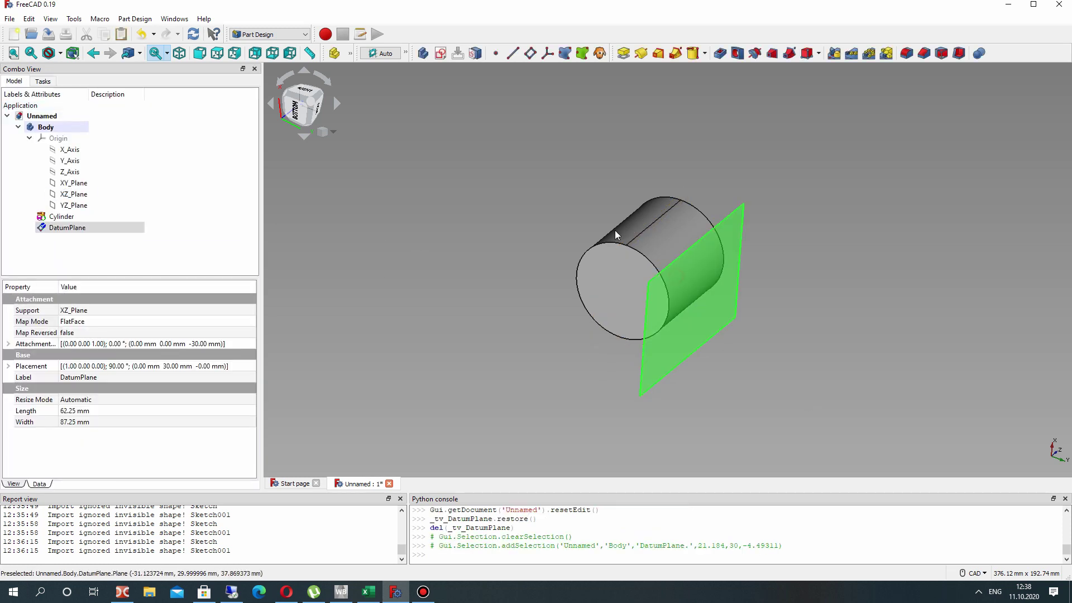
left_click(439, 55)
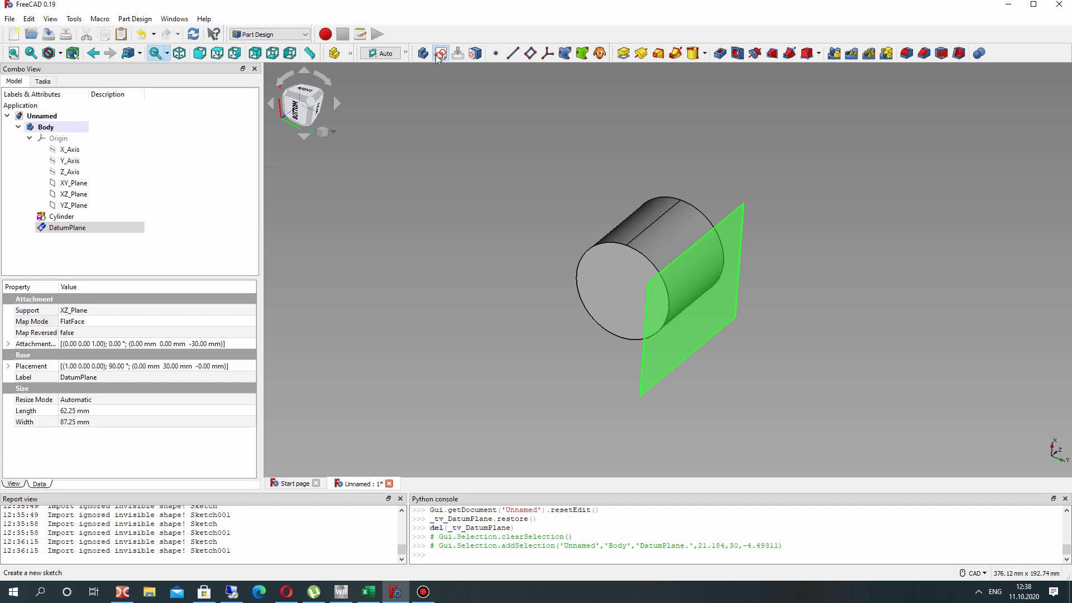
middle_click_drag(725, 303, 678, 287)
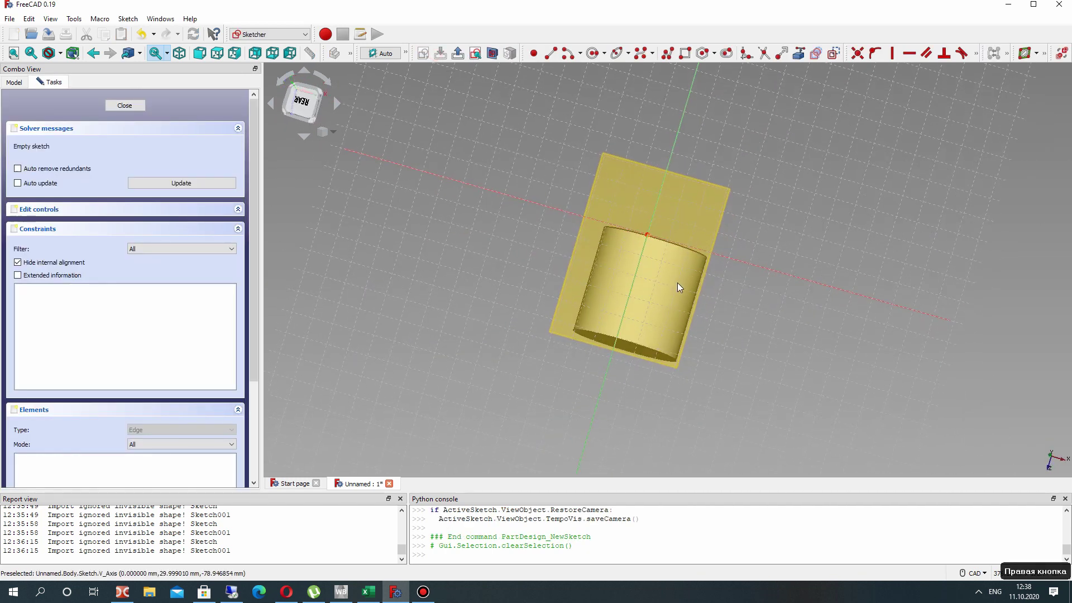
left_click(593, 53)
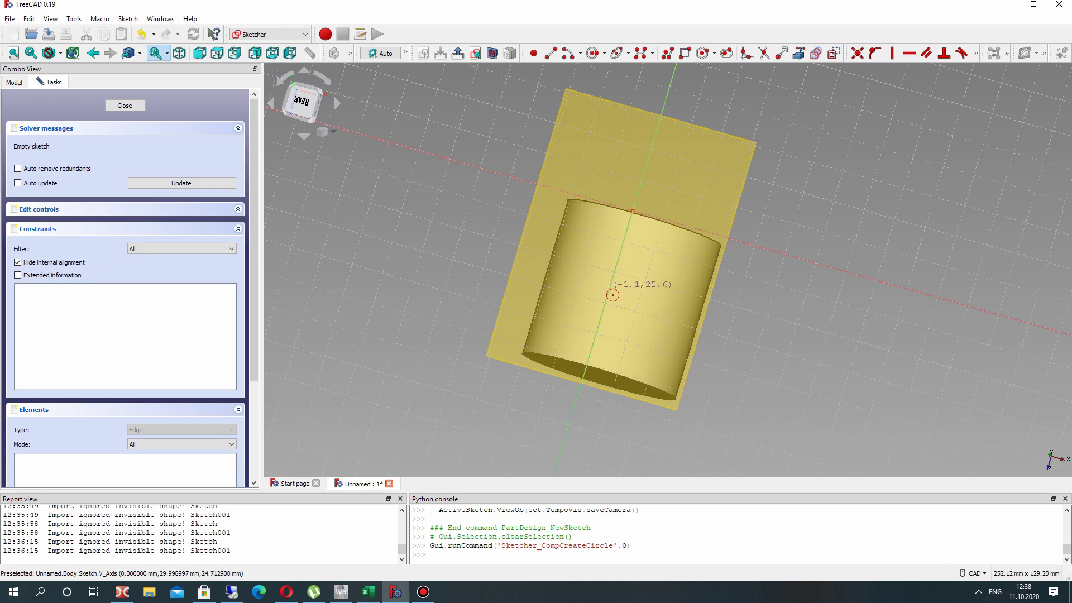
left_click(612, 284)
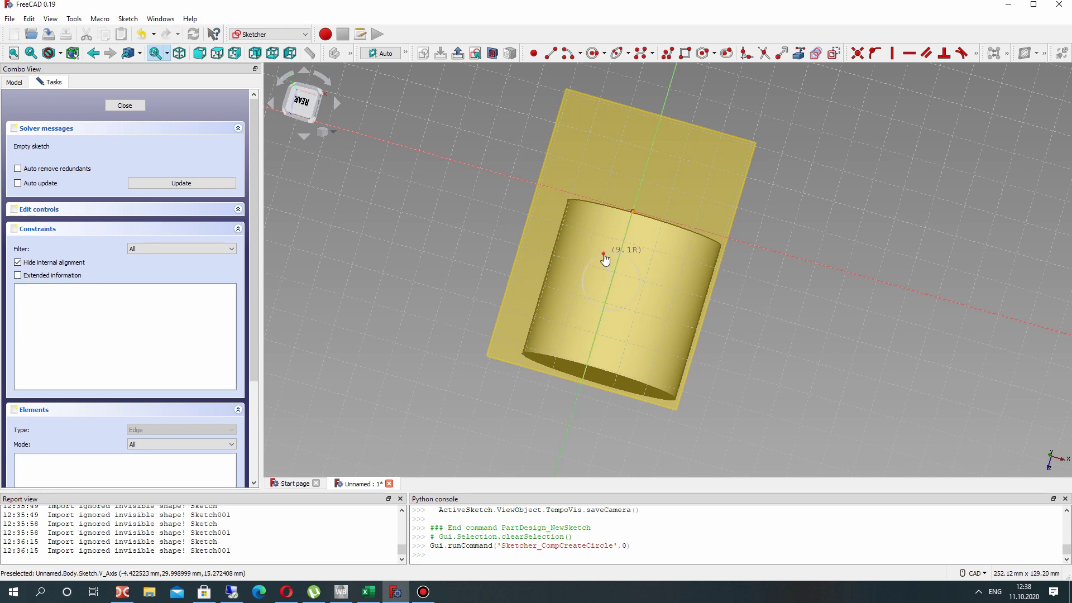
left_click(584, 281)
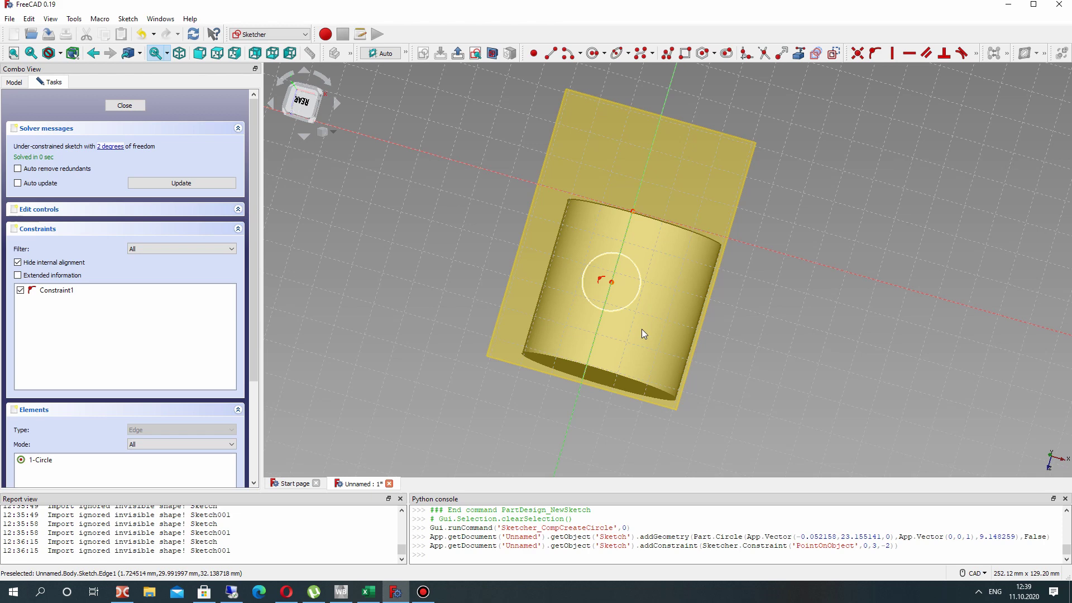
mouse_move(641, 330)
right_mouse_down()
mouse_move(857, 227)
mouse_move(744, 316)
mouse_move(775, 196)
mouse_move(725, 252)
right_mouse_up()
scroll(720, 228, "up", 3)
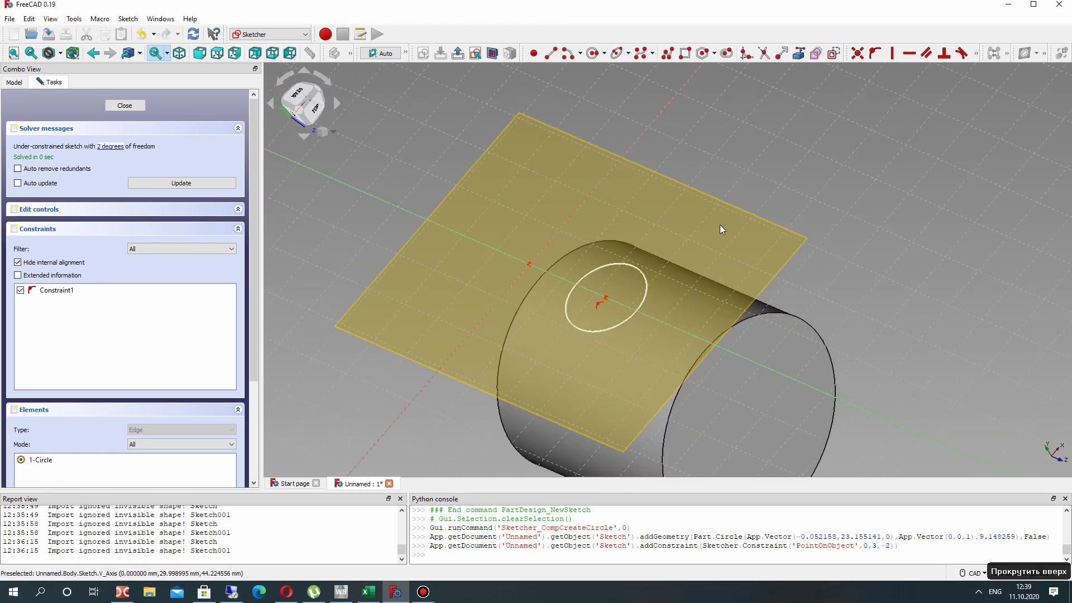
left_click(125, 106)
left_click(83, 241)
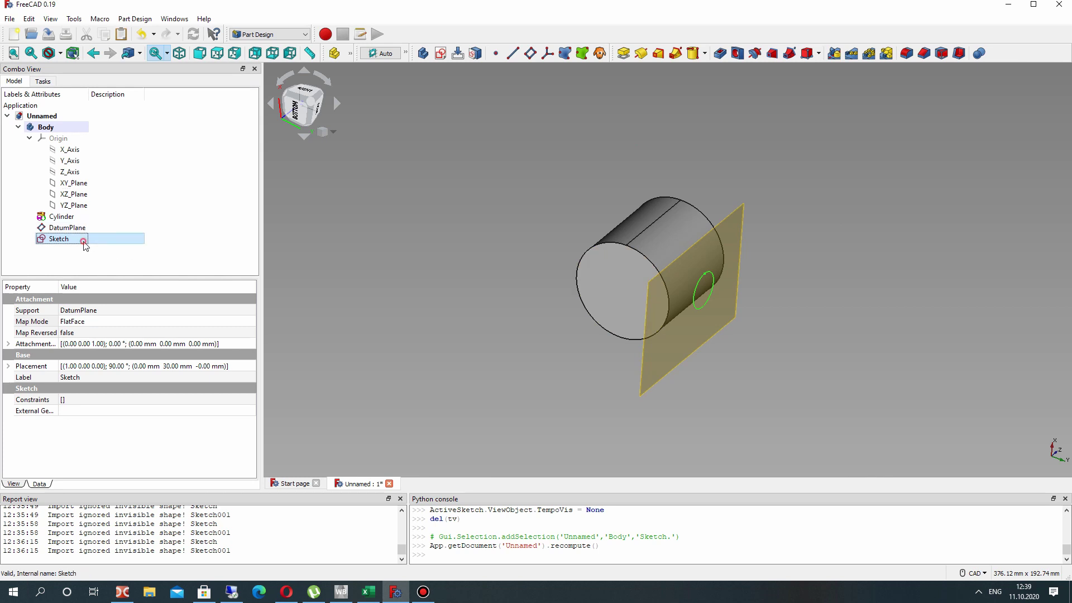
key("Delete")
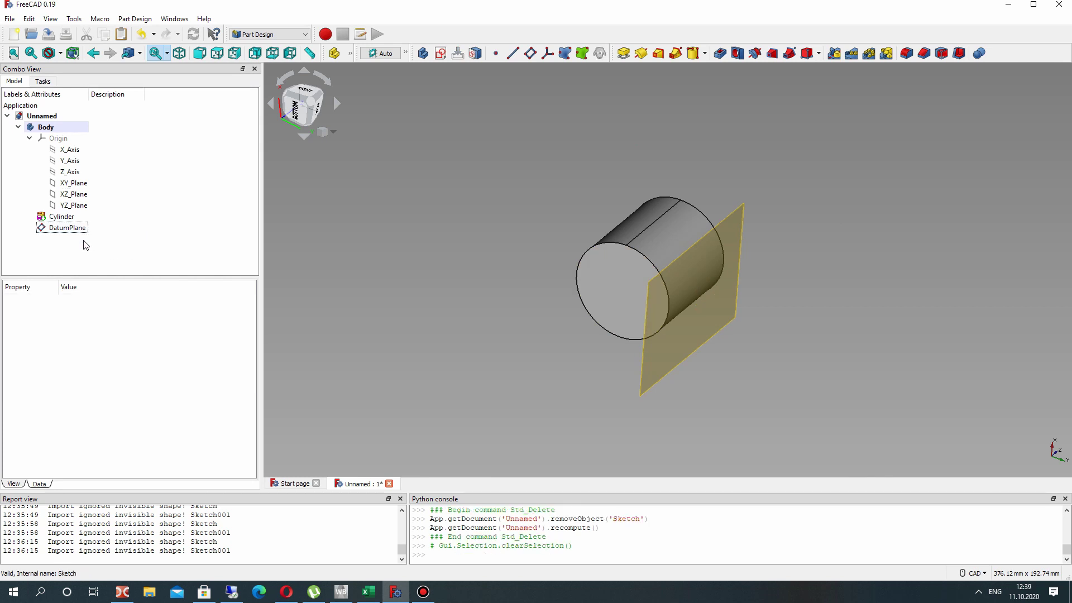
Add an involute gear with 12 teeth and a 1.2 mm module.
scroll(651, 304, "up", 2)
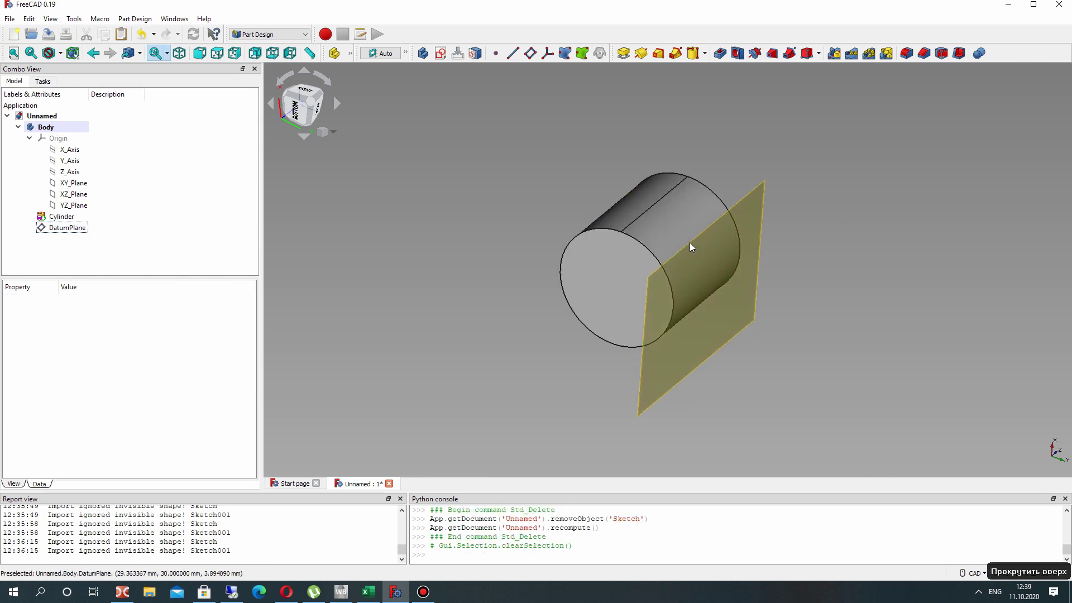
left_click(134, 18)
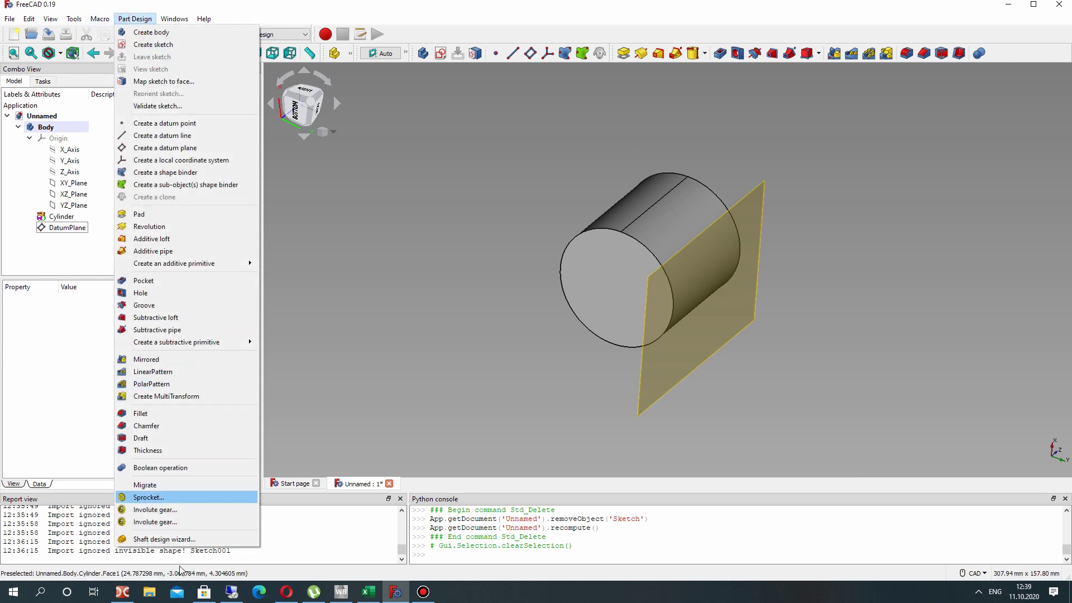
left_click(160, 522)
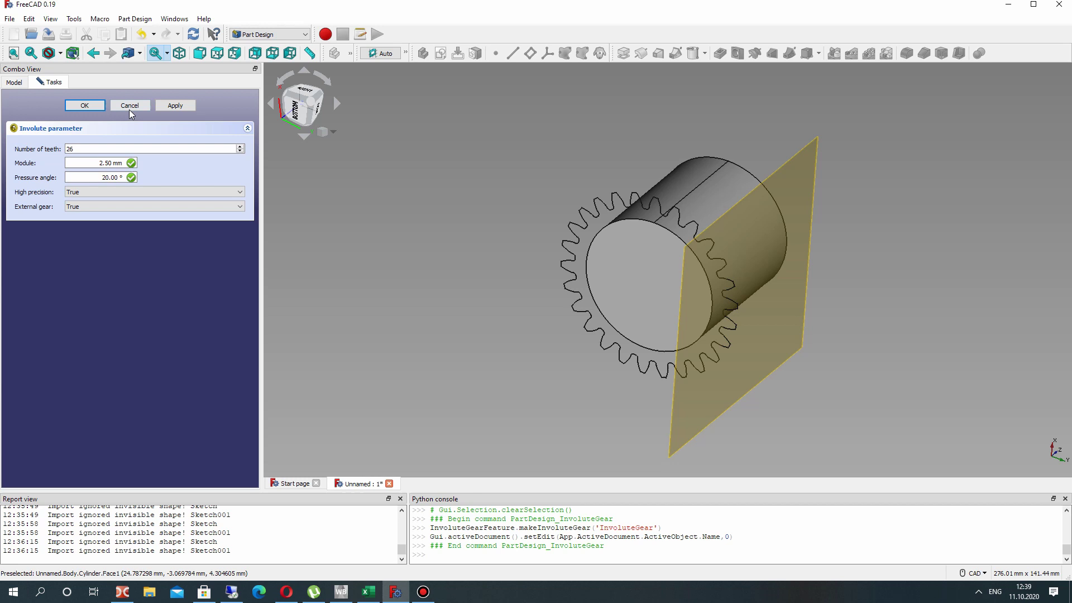
double_click(97, 148)
type("12")
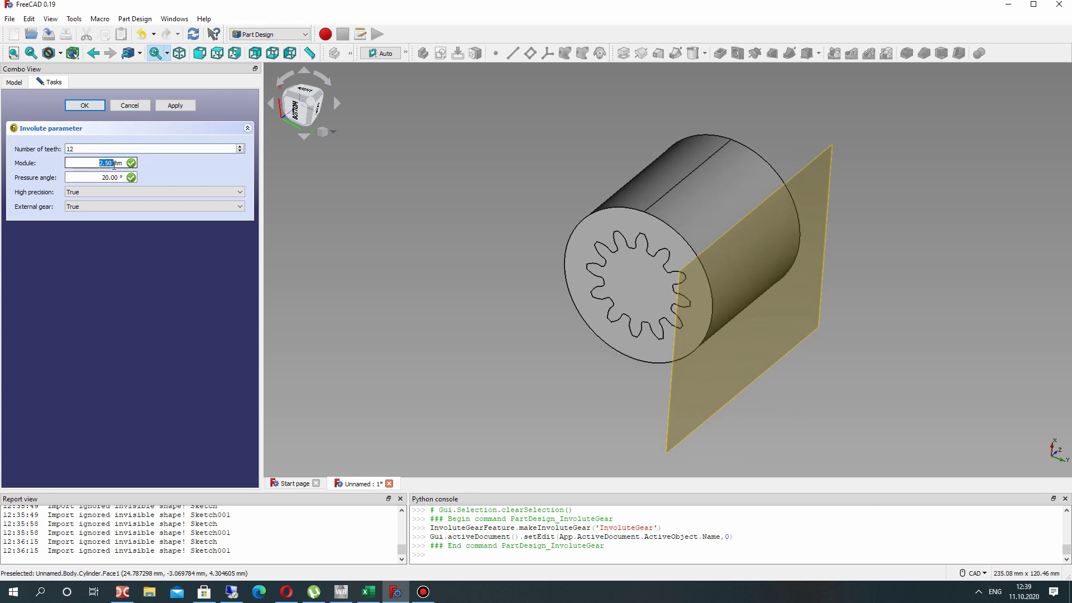
type("1.2")
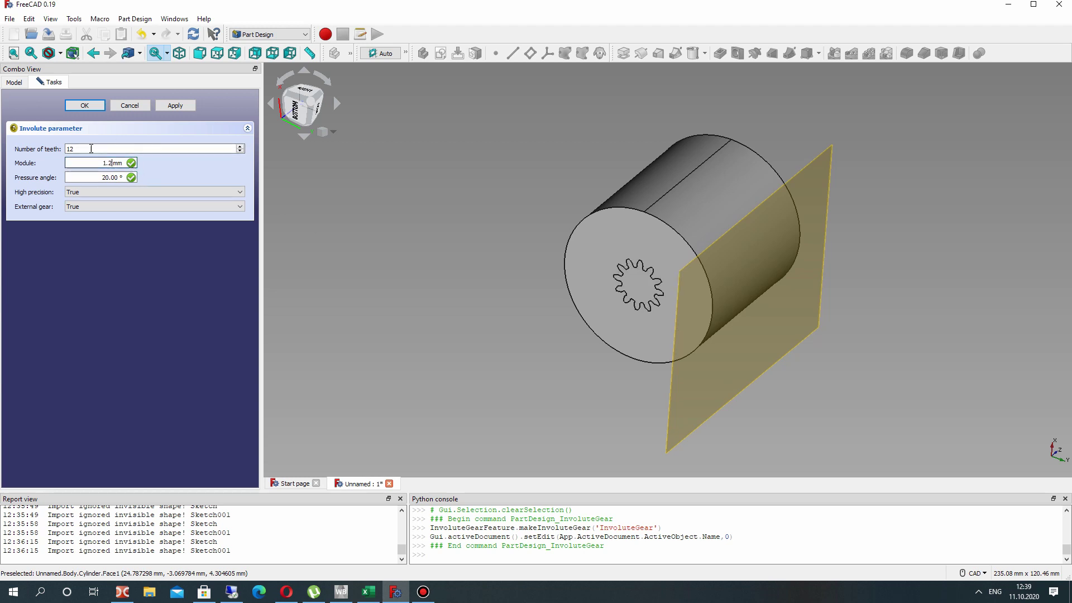
key("Return")
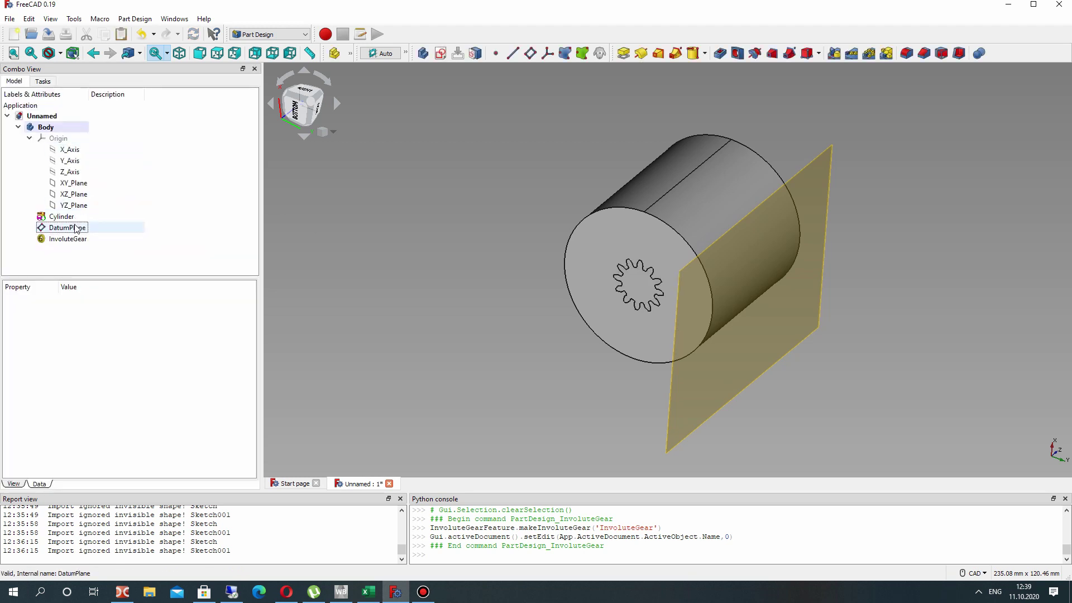
Attach the InvoluteGear to the DatumPlane with a 25 mm y-direction offset.
left_click(67, 238)
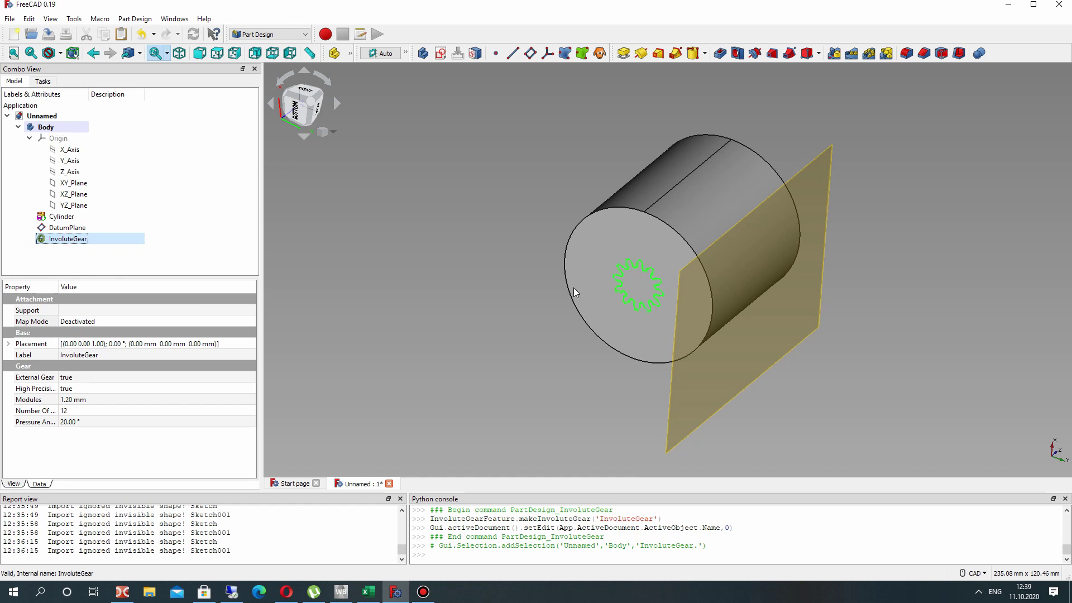
left_click(125, 322)
left_click(246, 319)
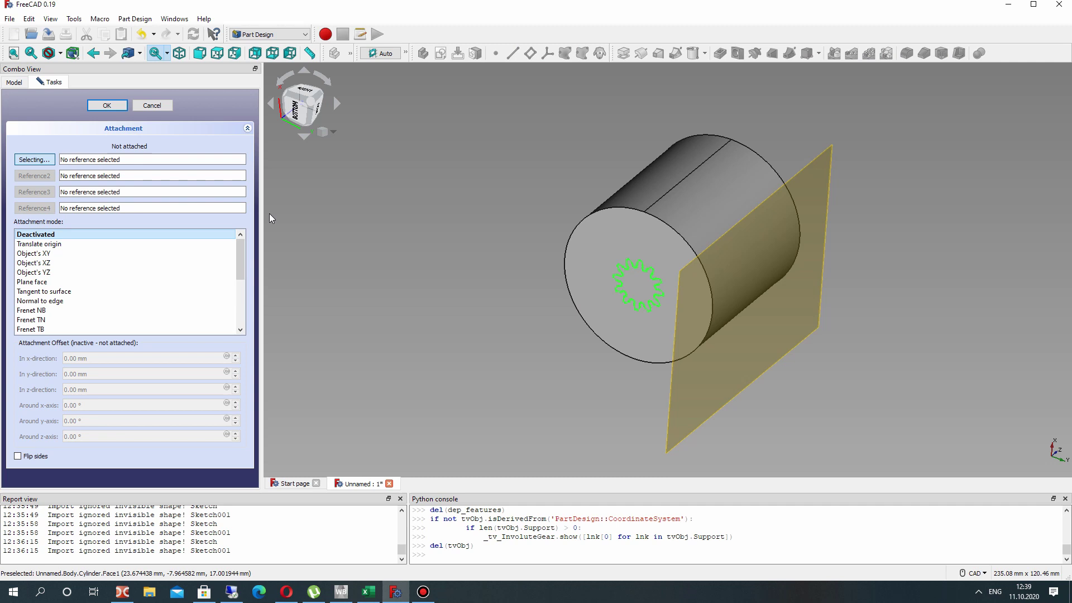
left_click(814, 181)
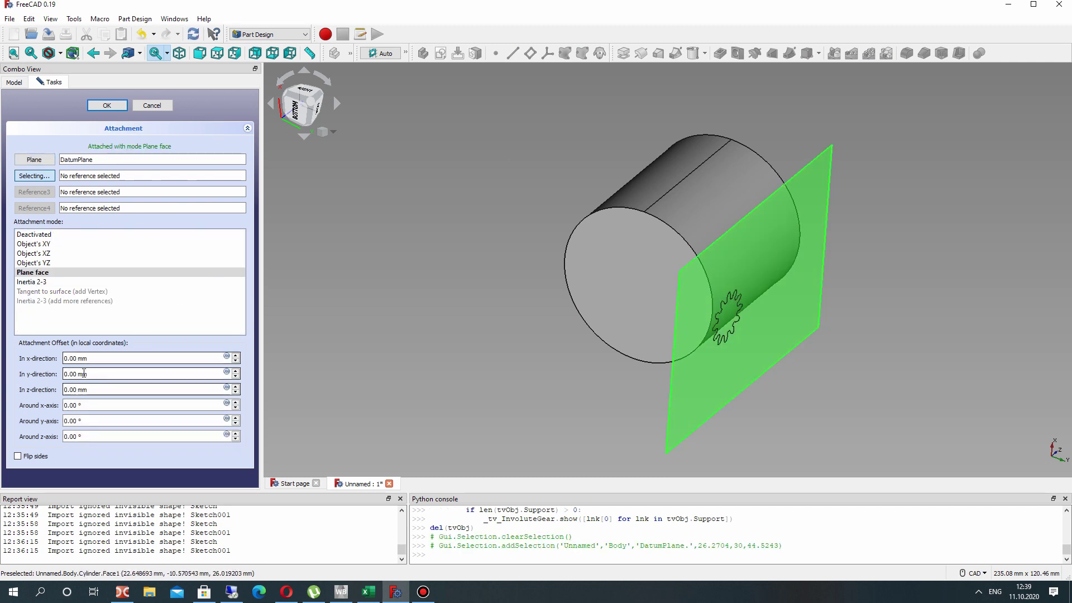
type("25")
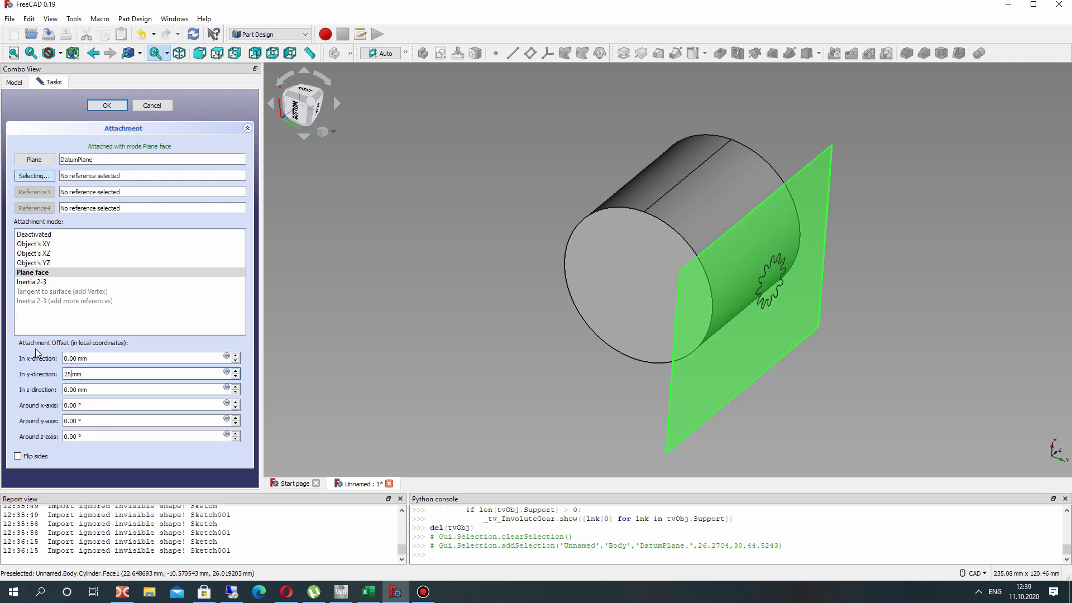
right_click_drag(335, 212, 2, 3)
left_click(97, 106)
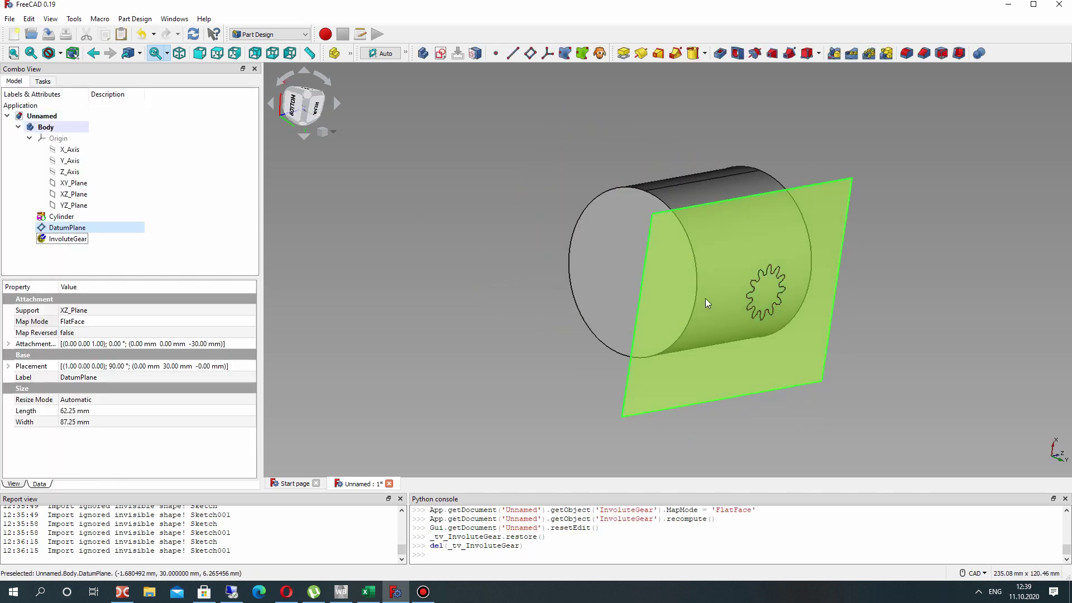
Start a new sketch on the DatumPlane.
left_click(65, 239)
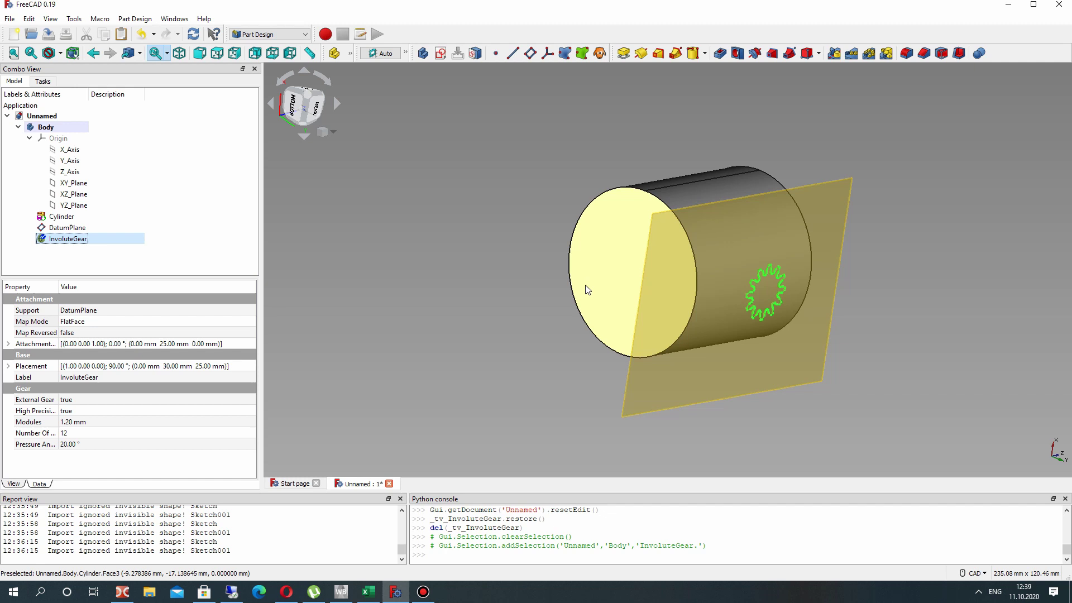
right_click_drag(587, 289, 471, 297)
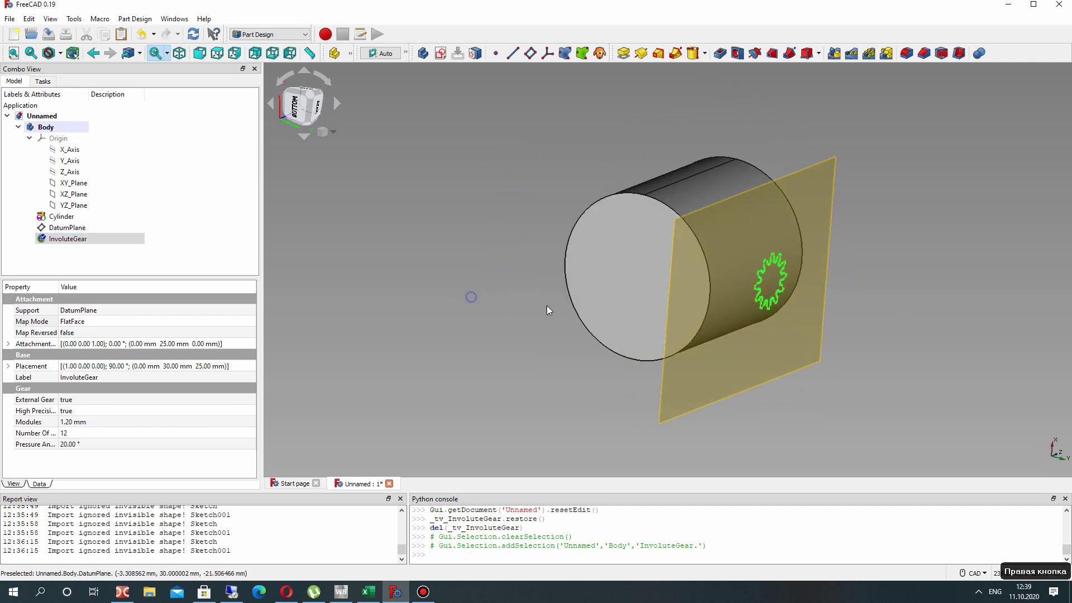
left_click(538, 298)
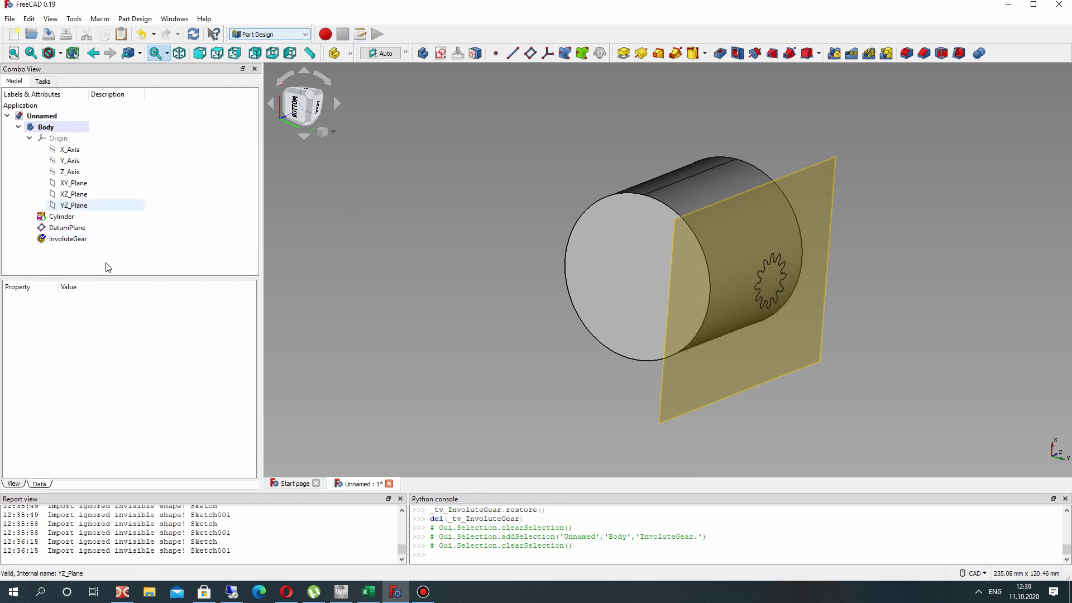
left_click(66, 227)
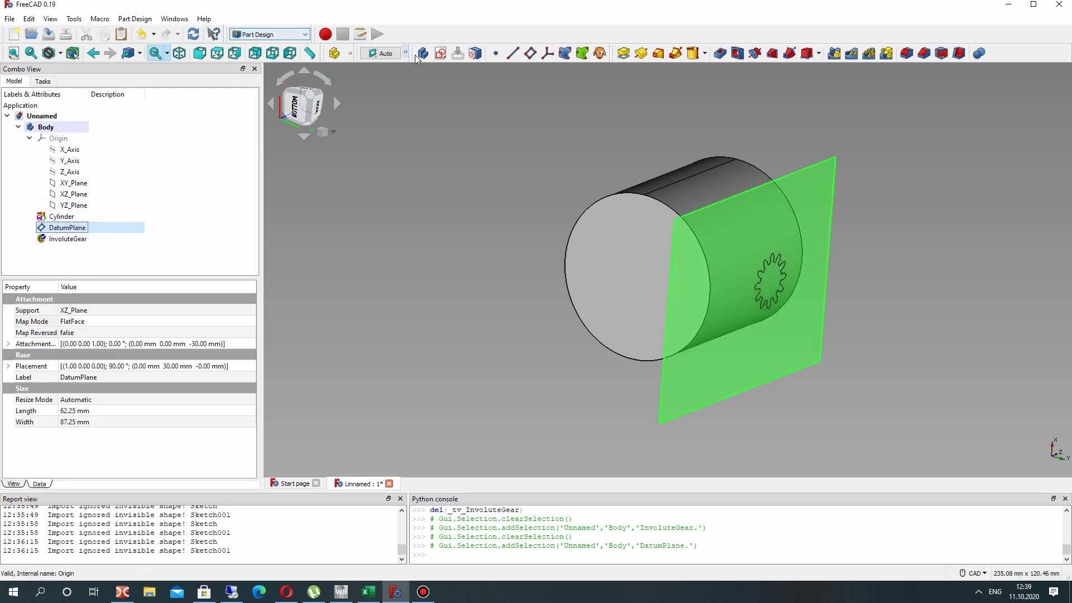
left_click(440, 53)
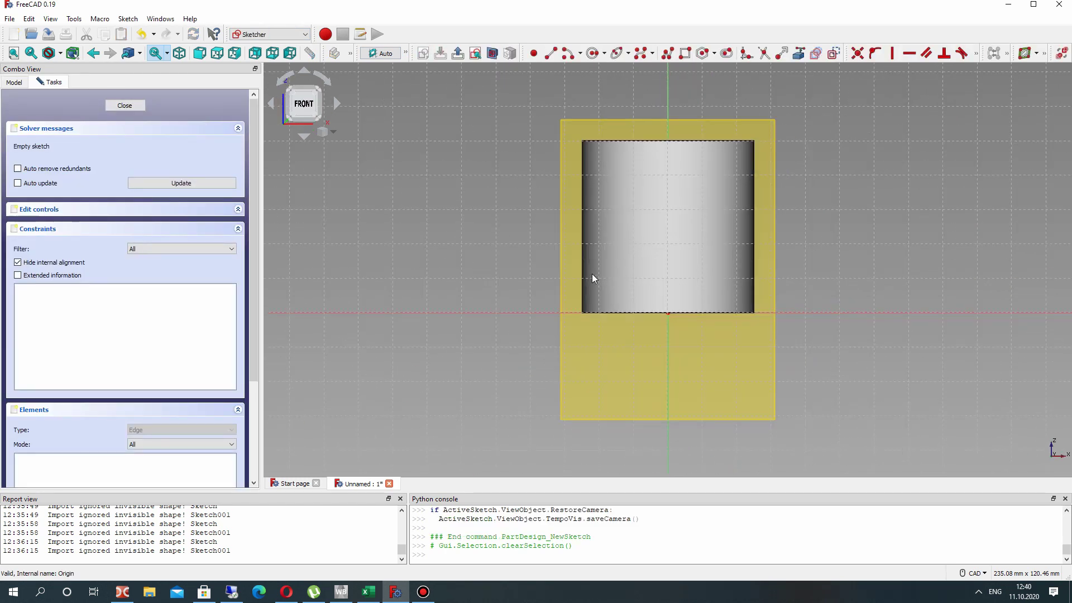
Draw a circle around the gear and constrain its radius to 10 mm.
mouse_move(517, 211)
right_mouse_down()
mouse_move(755, 226)
mouse_move(614, 101)
right_mouse_up()
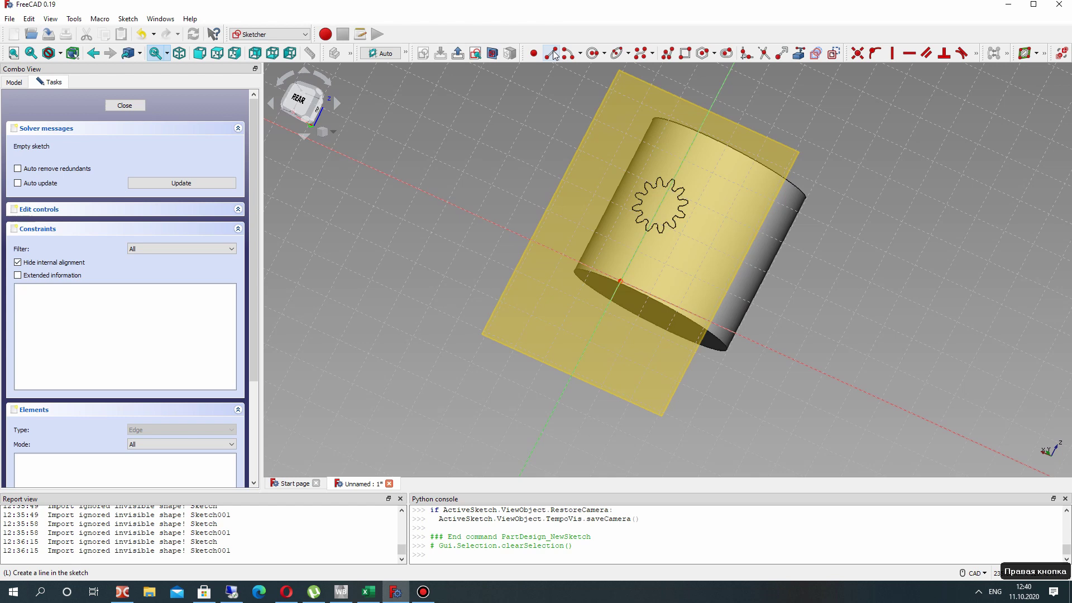
left_click(592, 53)
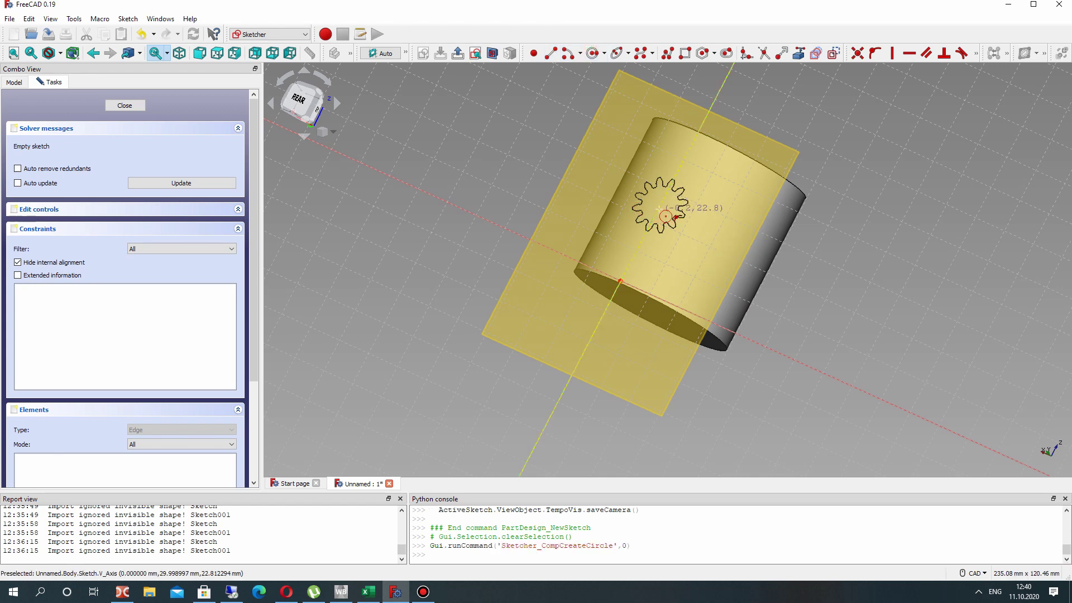
left_click(659, 205)
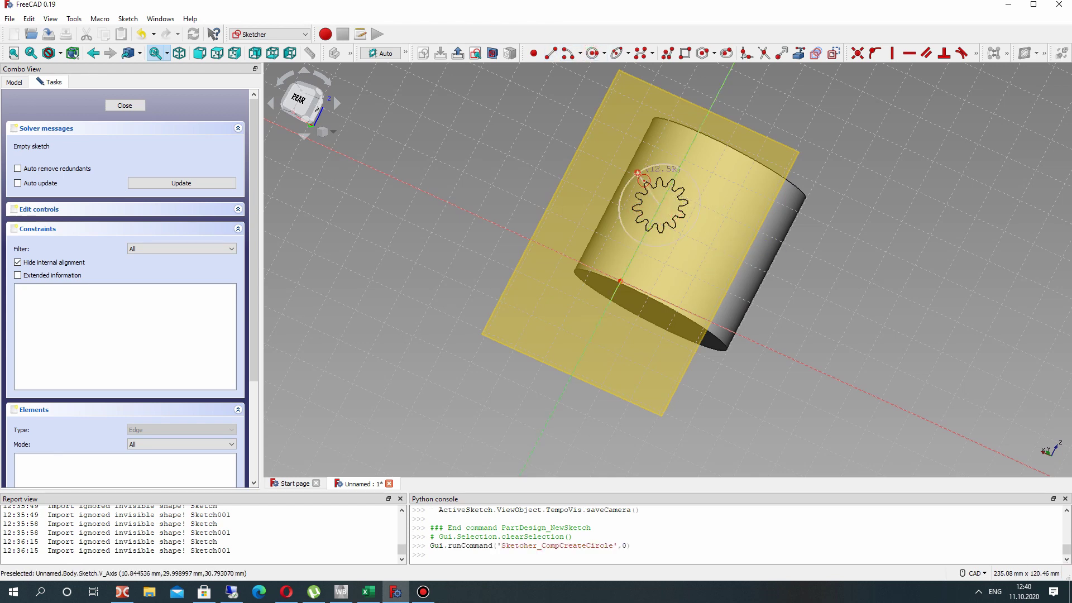
left_click(688, 232)
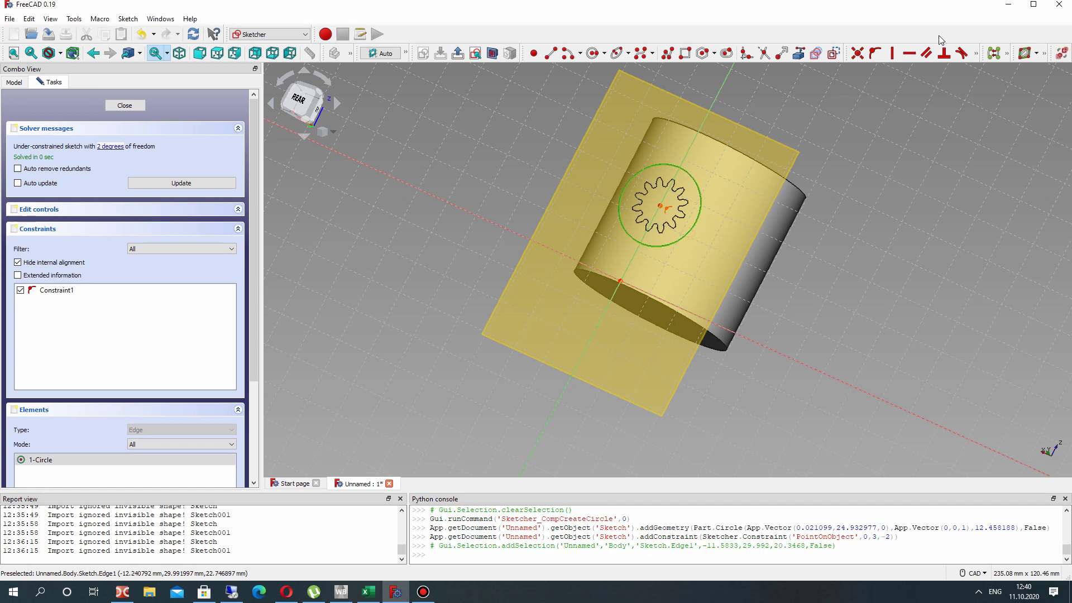
left_click(976, 55)
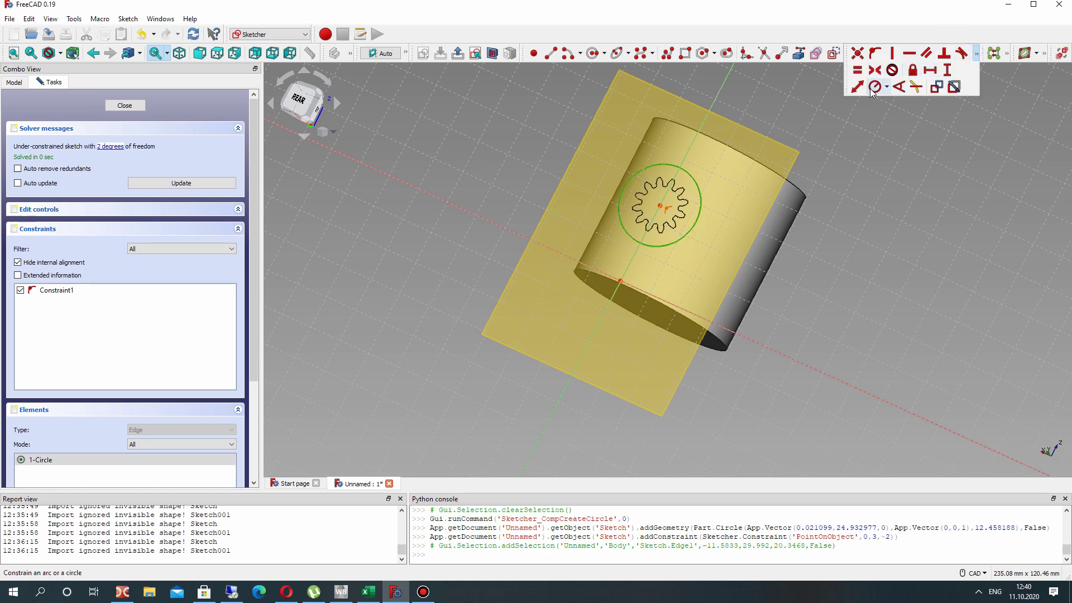
left_click(873, 89)
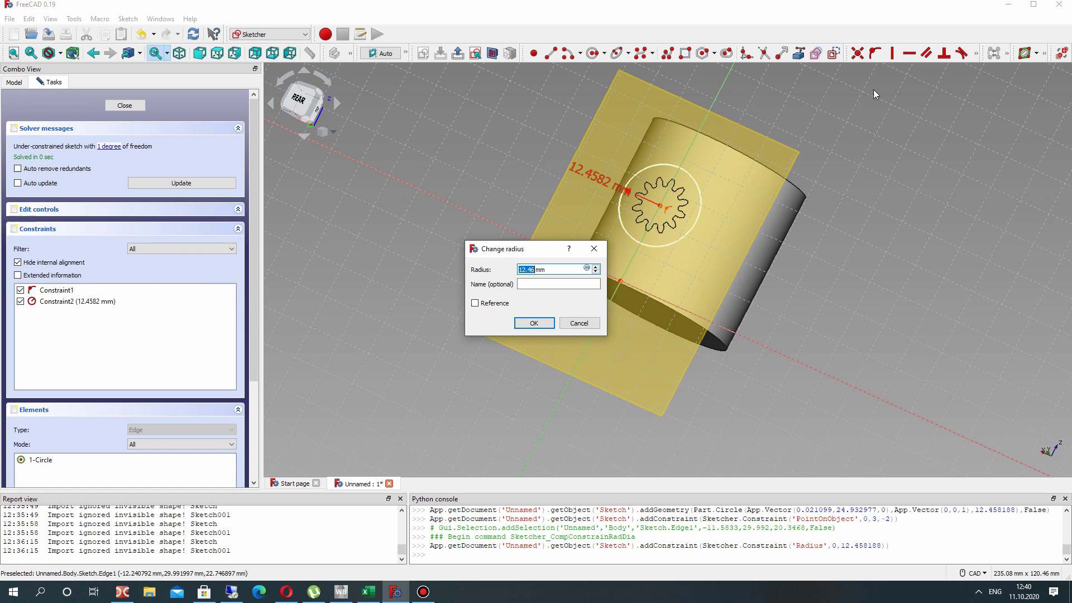
key("Return")
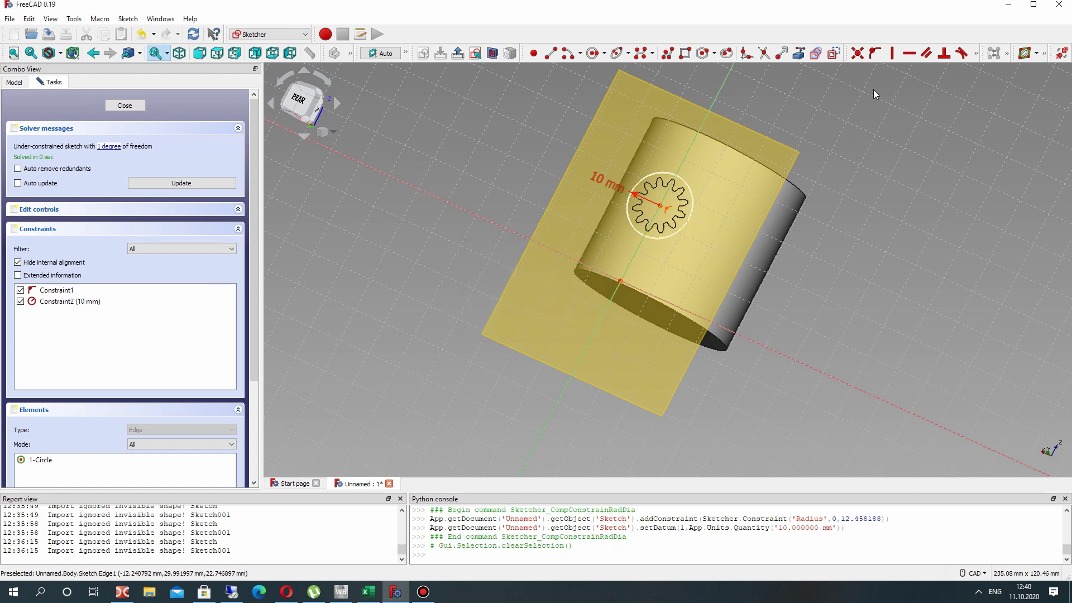
Place the circle centre 25 mm vertically from the sketch origin and close the sketch.
right_click_drag(757, 175, 667, 154)
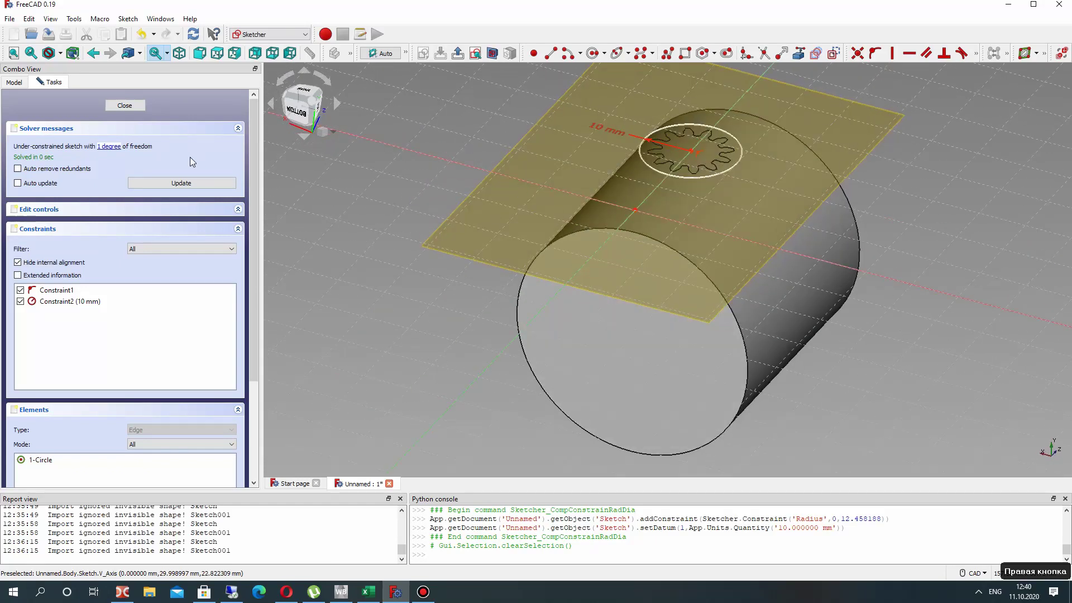
left_click(692, 151)
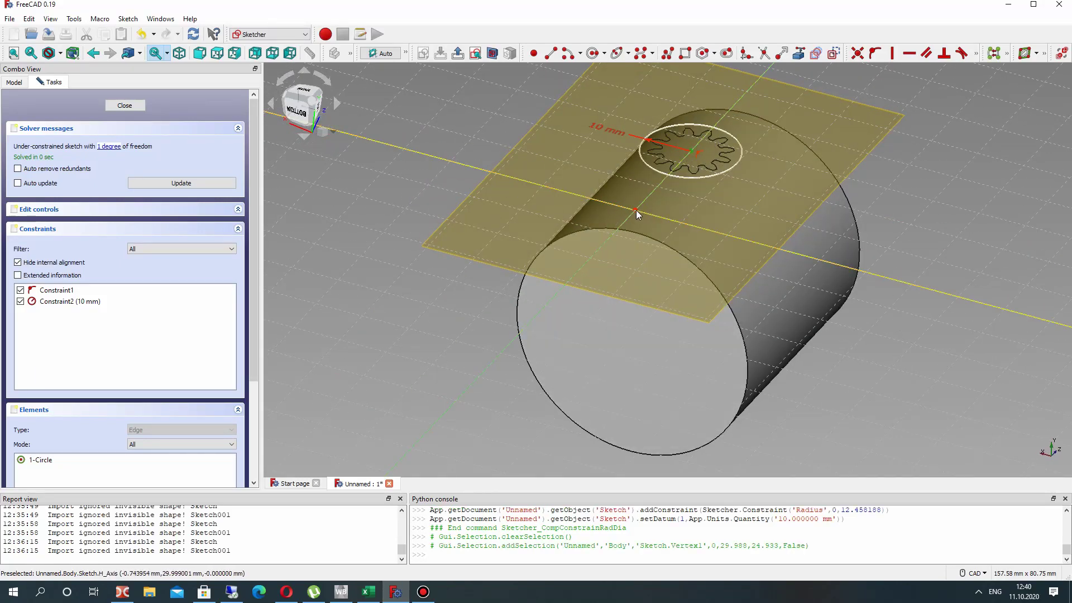
left_click(635, 209)
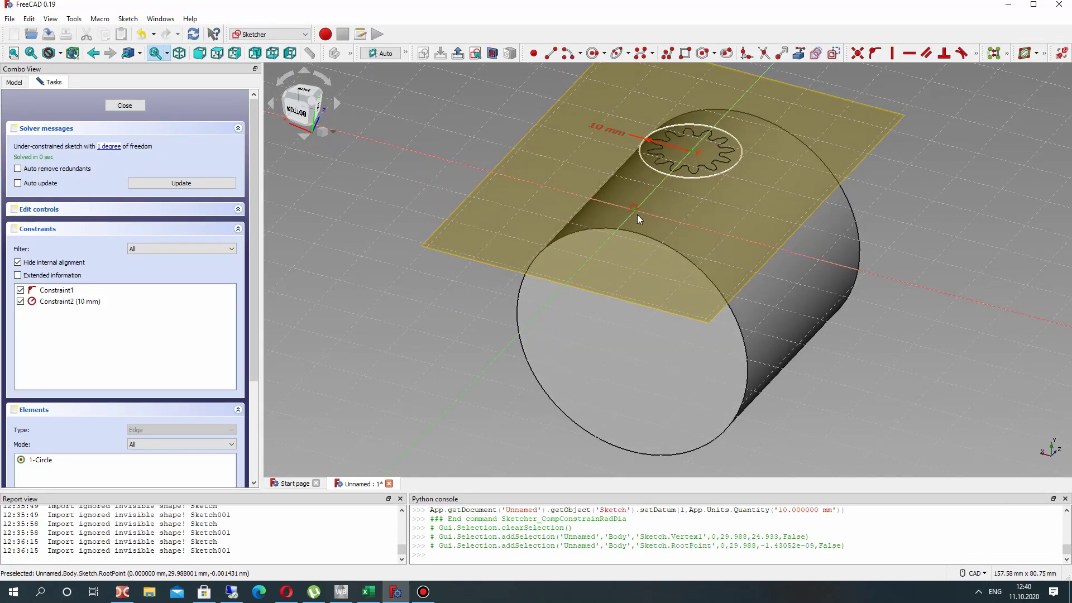
left_click(976, 56)
left_click(941, 74)
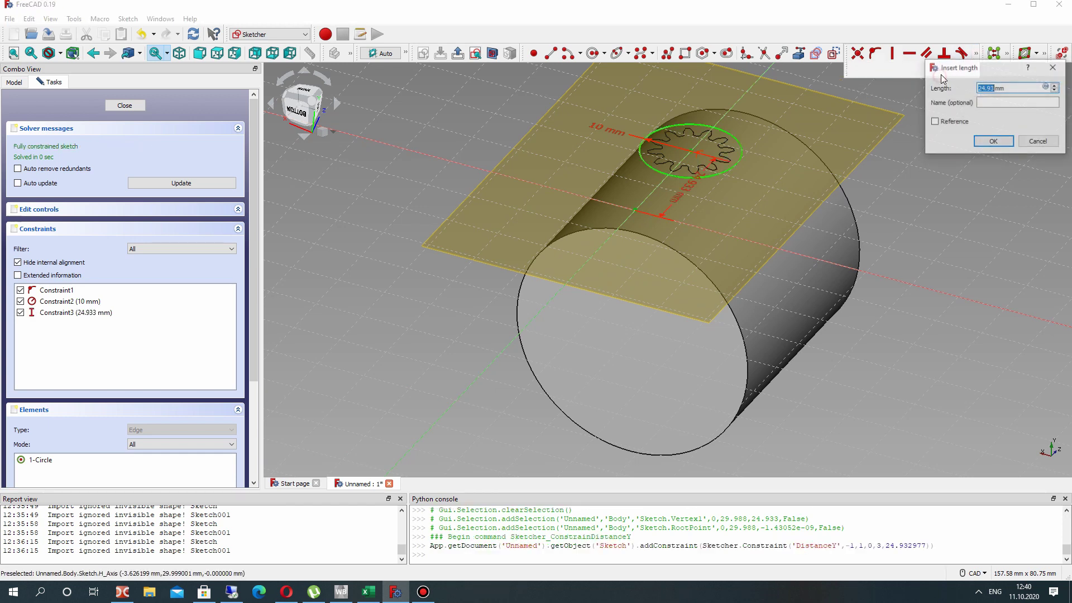
type("25")
key("Return")
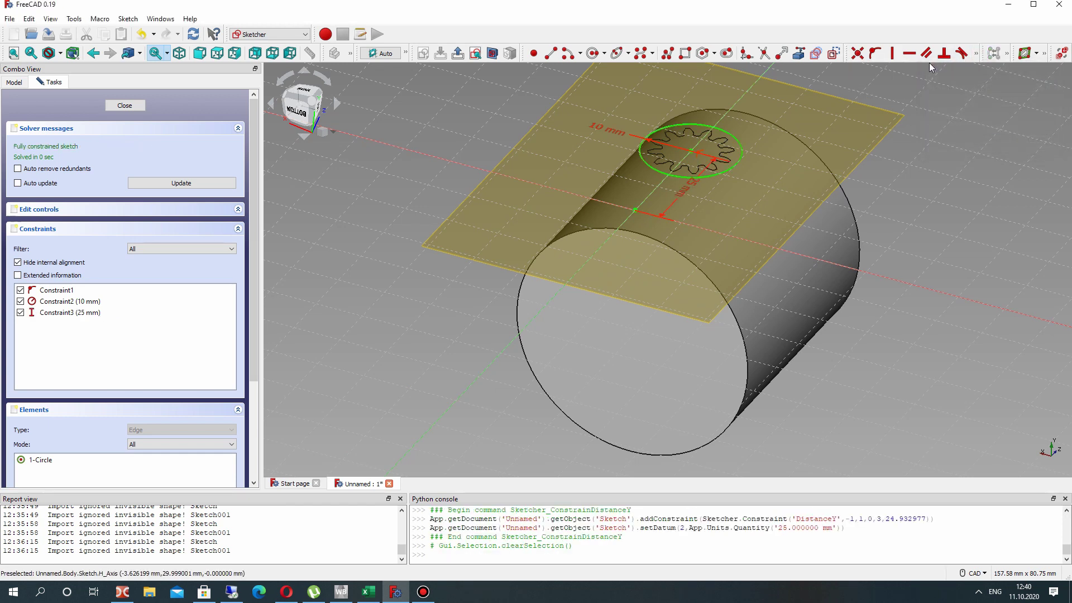
left_click(133, 102)
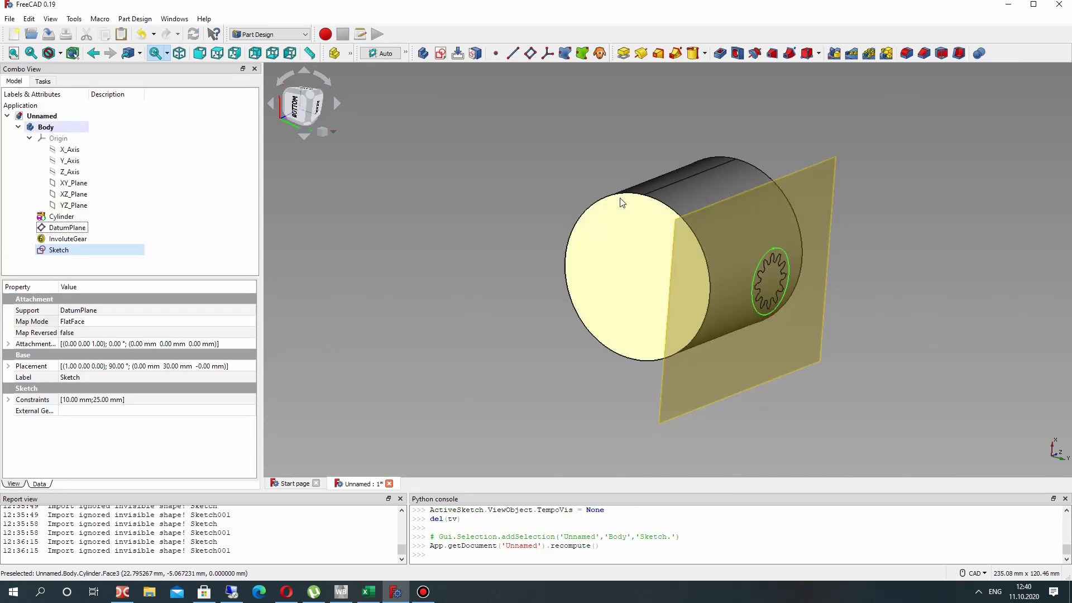
Pad the circle sketch 10 mm into a round boss on the cylinder's side.
left_click(623, 53)
right_click_drag(753, 277, 332, 169)
left_click(105, 106)
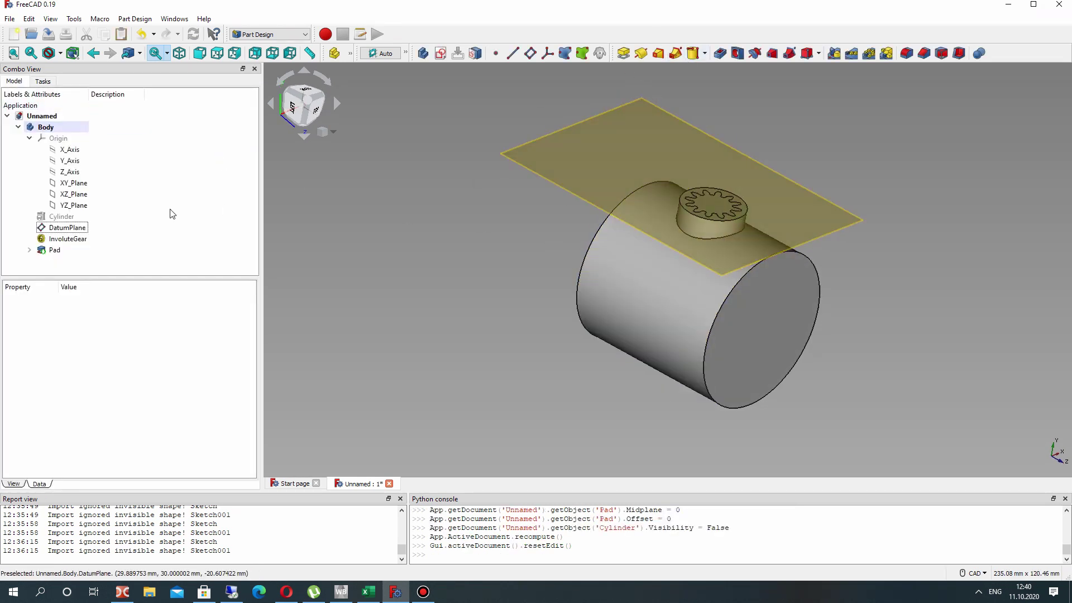
Select the InvoluteGear profile in the Model tree.
left_click(91, 238)
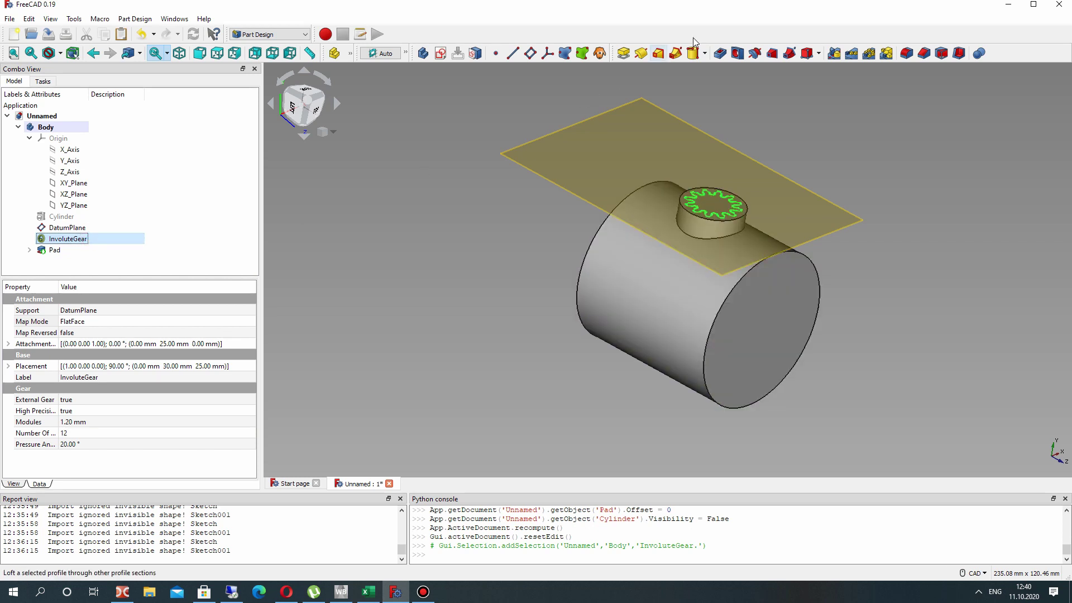
left_click(401, 227)
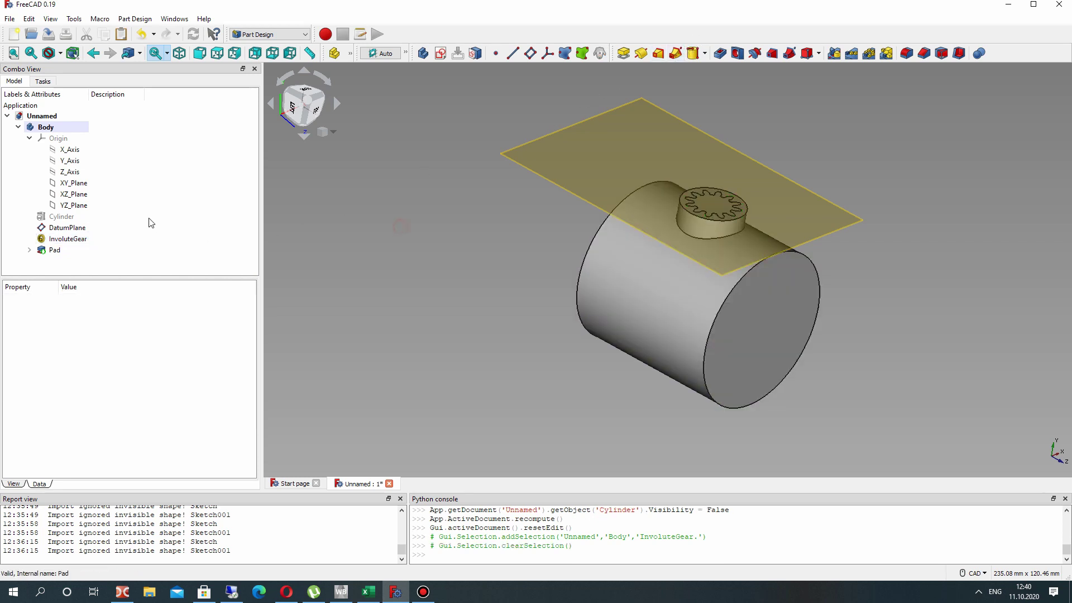
left_click(68, 238)
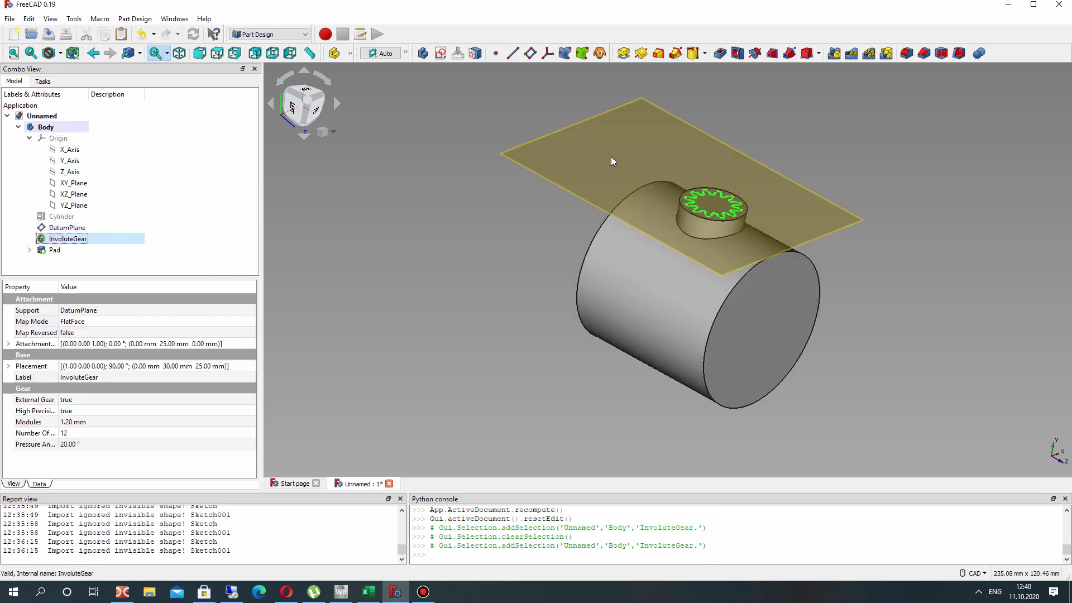
Pocket the involute gear profile 10 mm, reversed, into the boss.
left_click(720, 53)
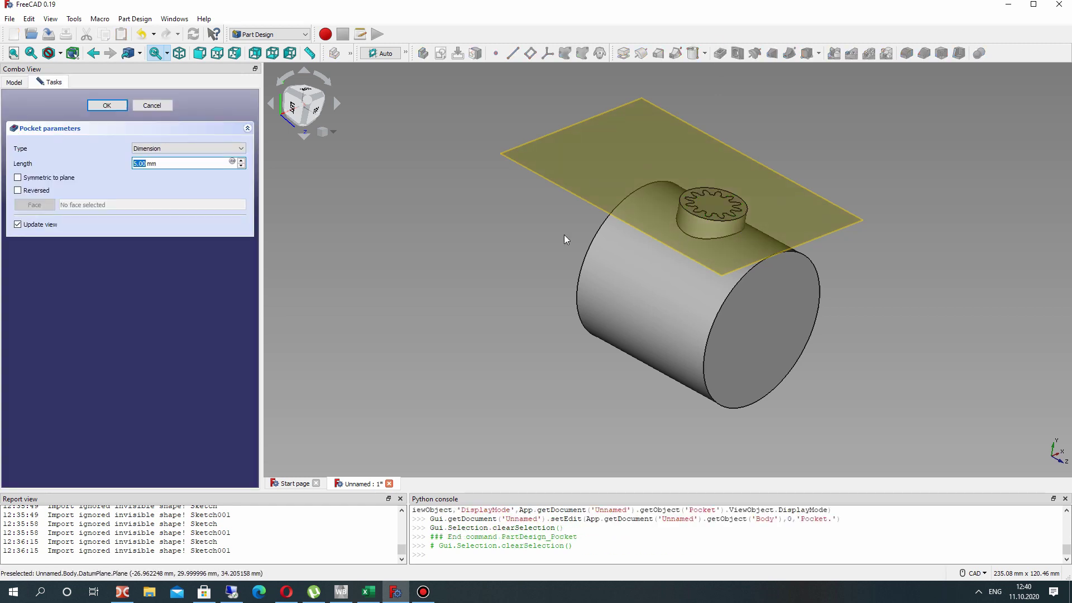
type("10")
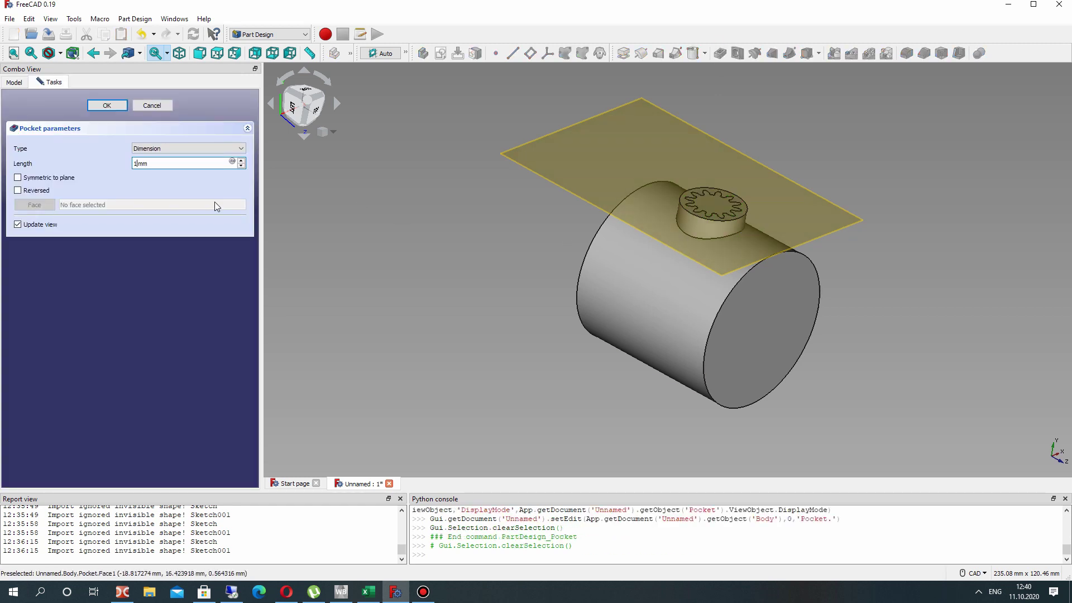
right_click_drag(770, 167, 313, 169)
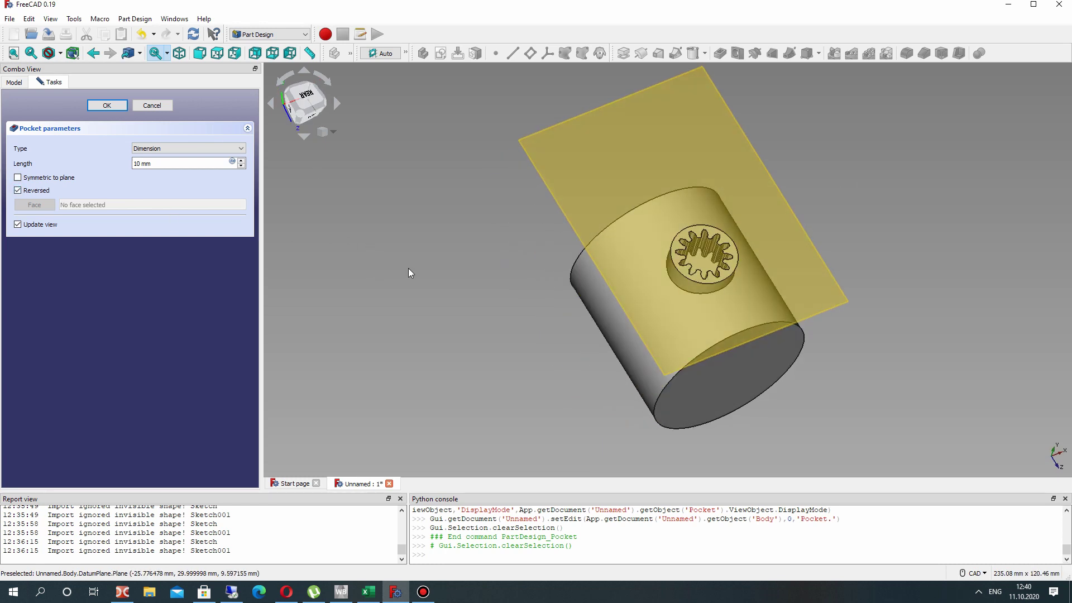
right_click_drag(408, 272, 659, 237)
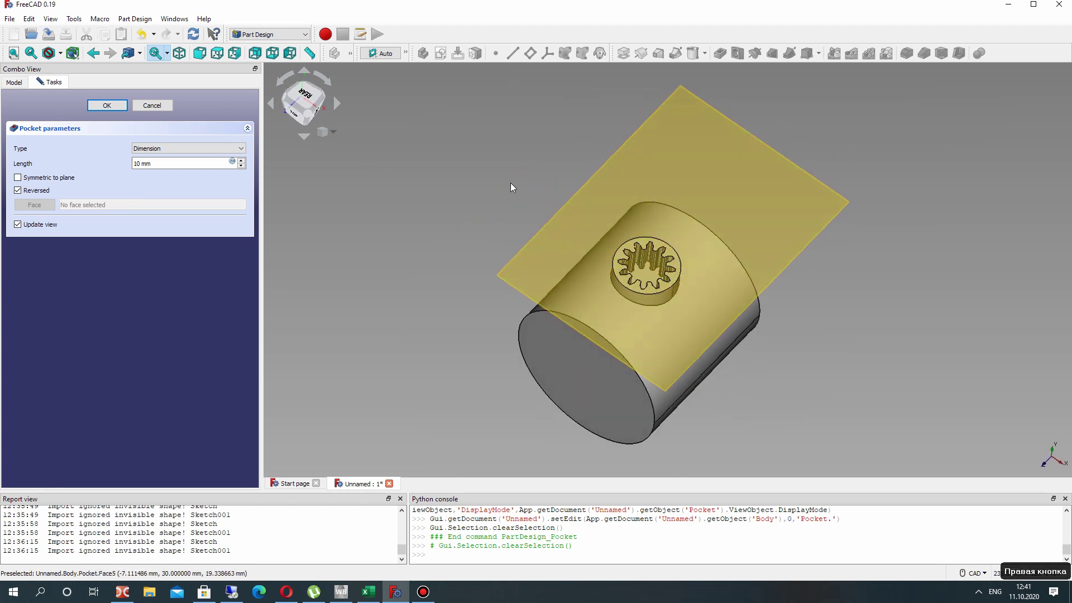
left_click(106, 106)
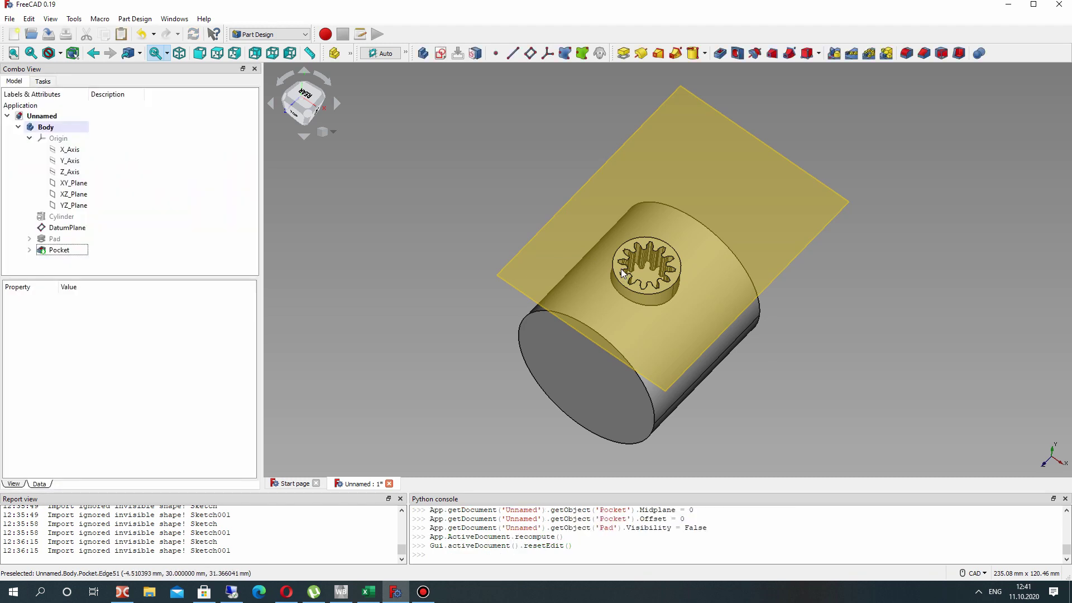
Hide the DatumPlane and toggle the Pad and Pocket visibility back to a visible hub.
left_click(104, 228)
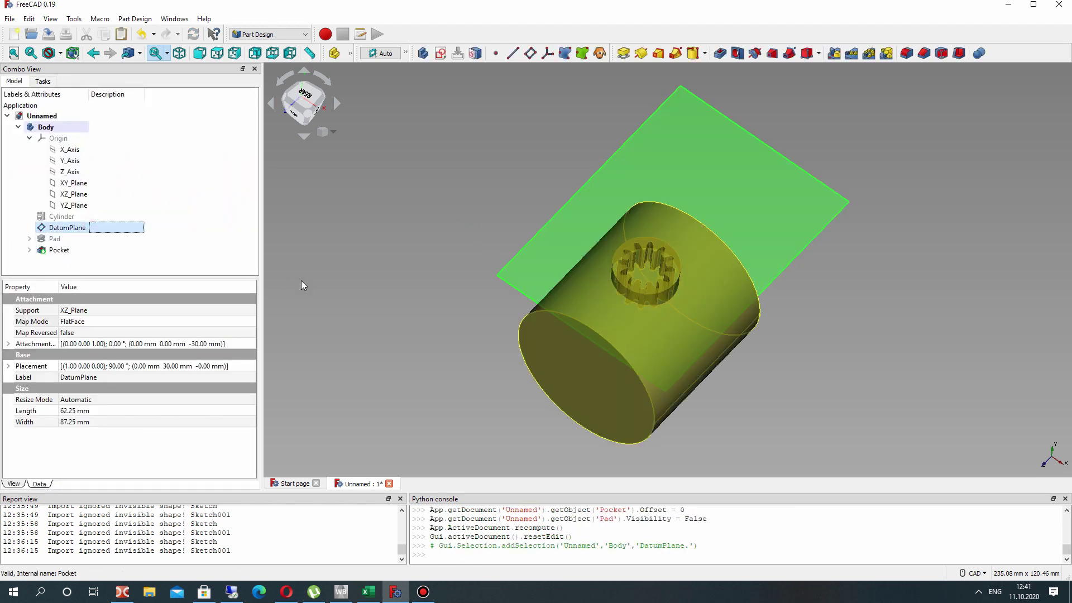
key("space")
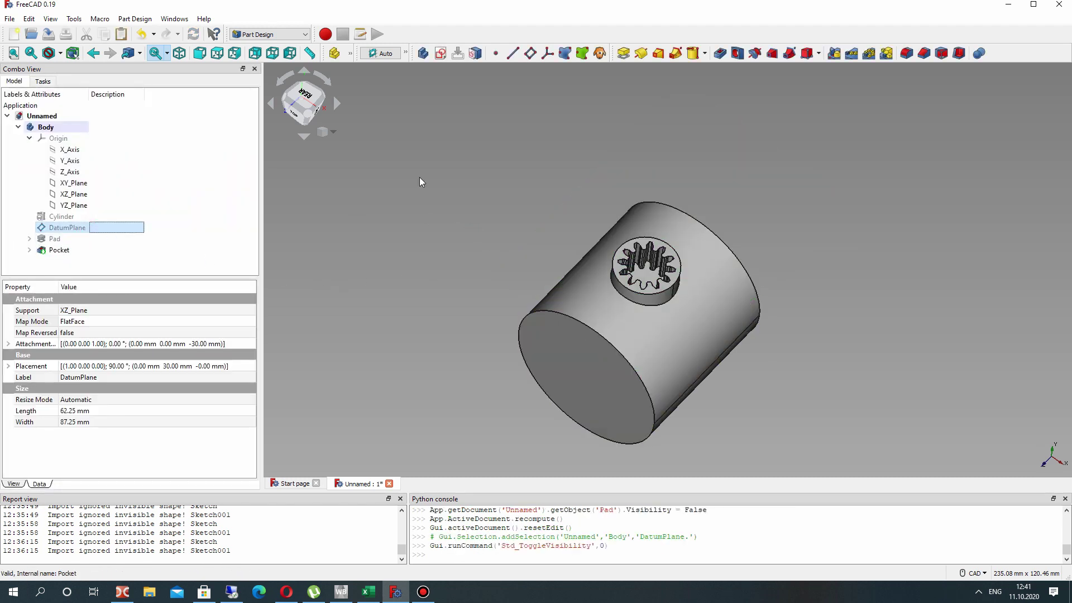
left_click(54, 238)
left_click(54, 246)
left_click(52, 240)
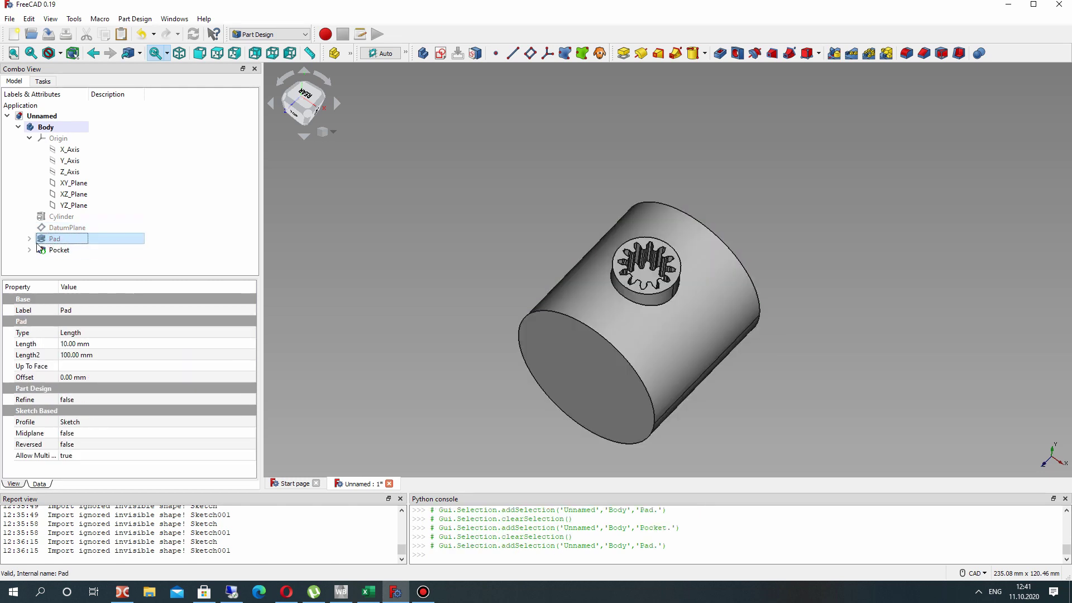
key("space")
key("space")
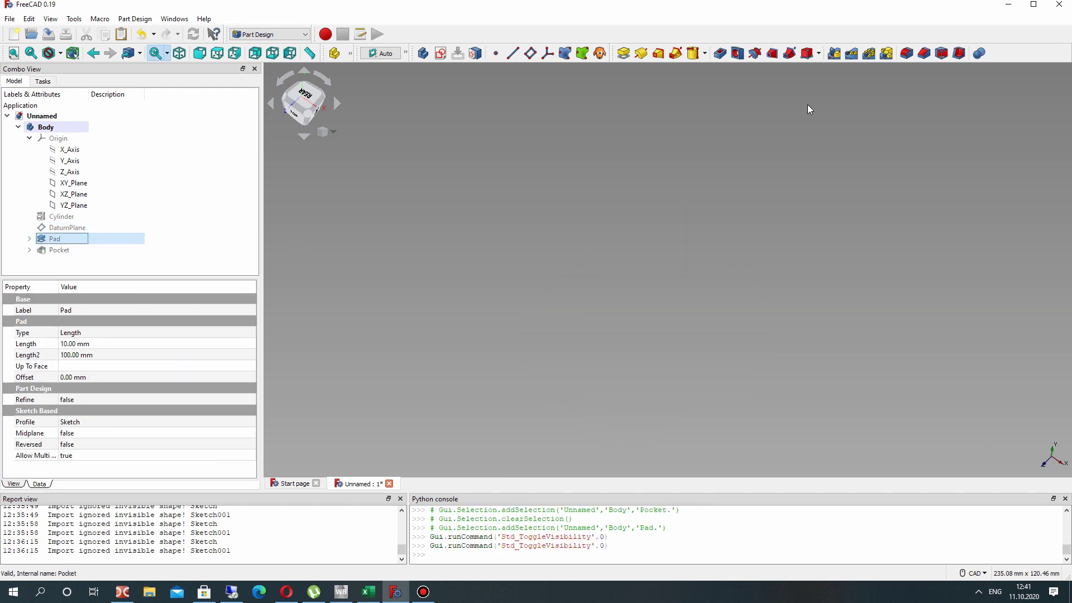
key("space")
left_click(69, 250)
key("space")
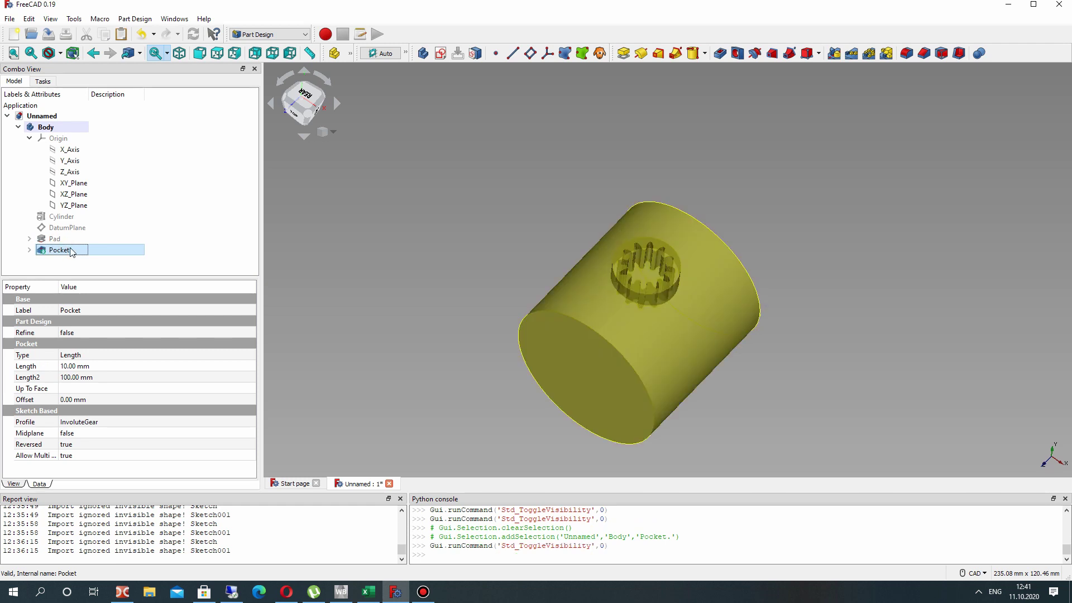
Cancel a MultiTransform and begin a polar pattern of the gear Pocket.
left_click(881, 55)
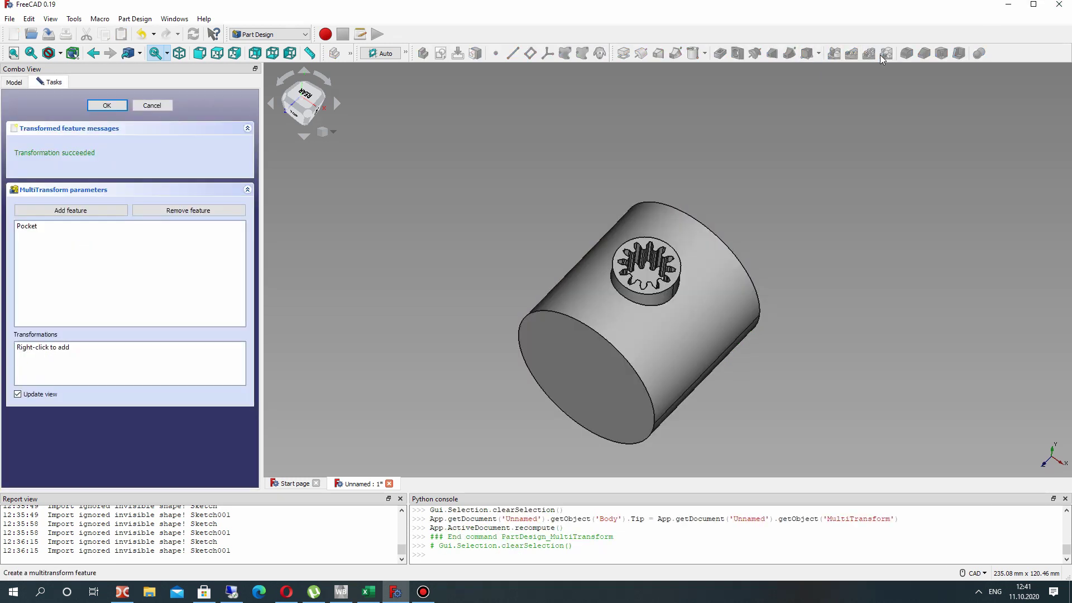
left_click(158, 108)
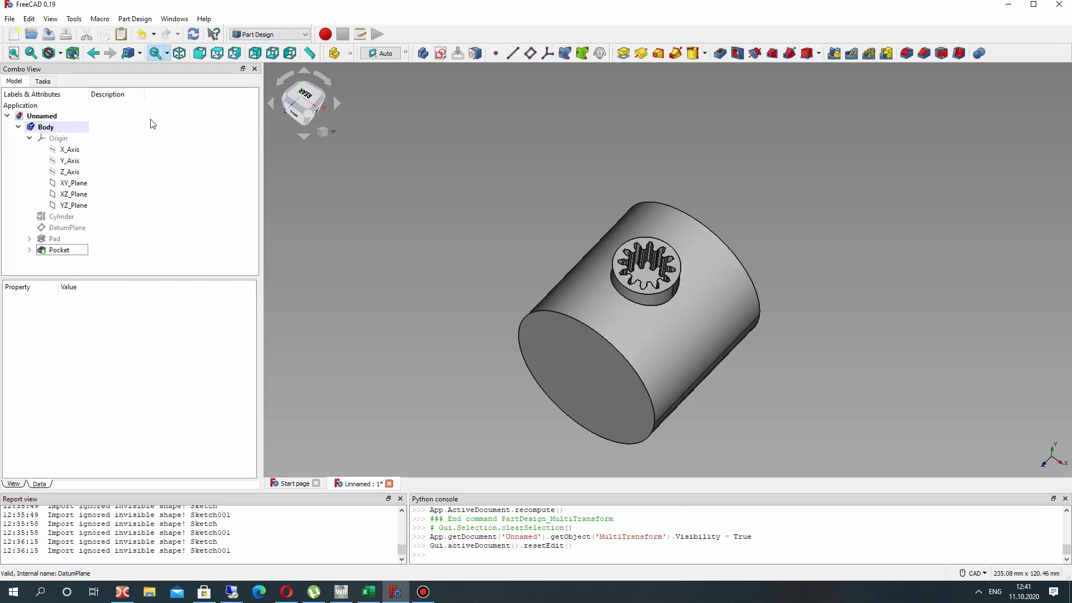
left_click(58, 250)
left_click(869, 53)
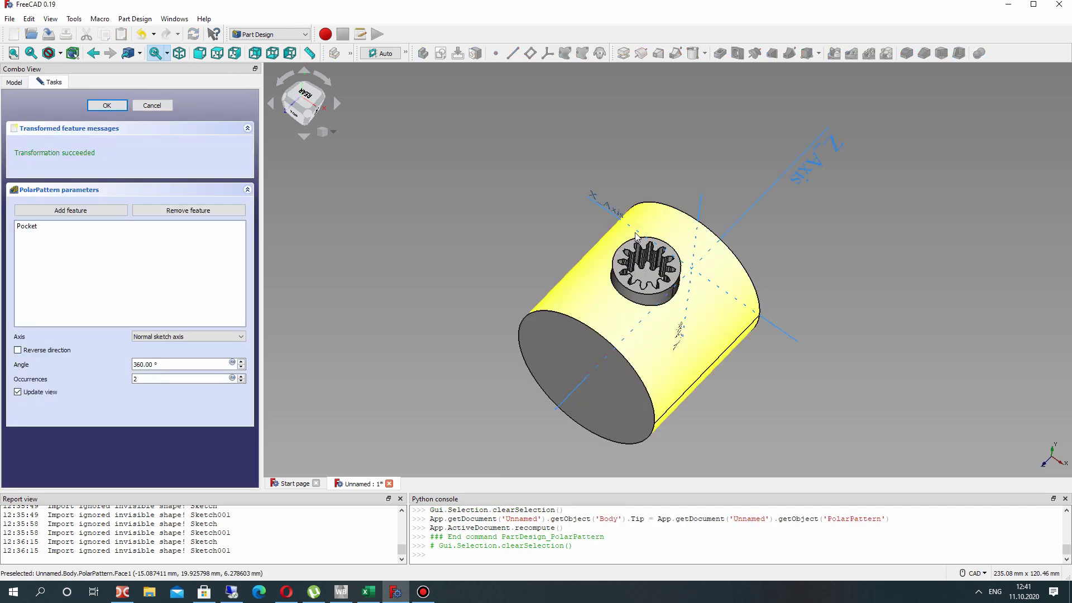
left_click(175, 336)
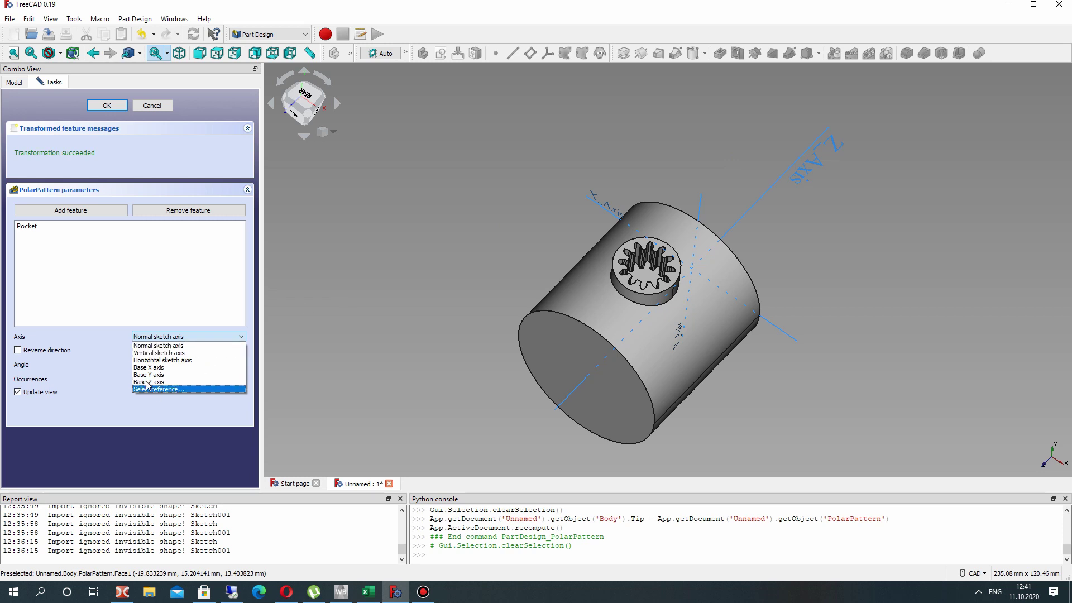
left_click(206, 381)
right_click_drag(482, 238, 334, 168)
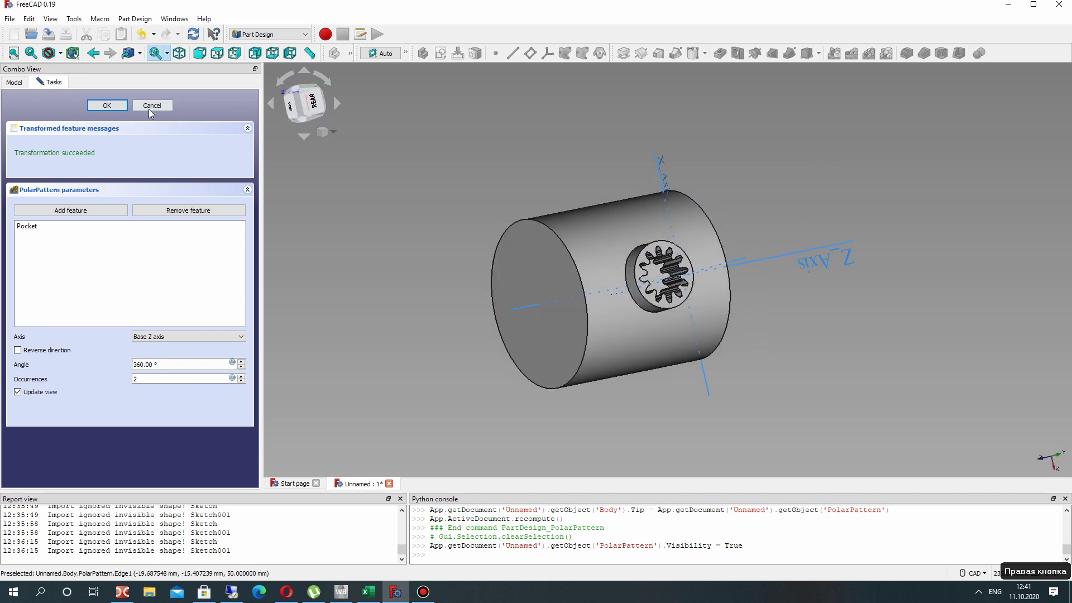
key("Escape")
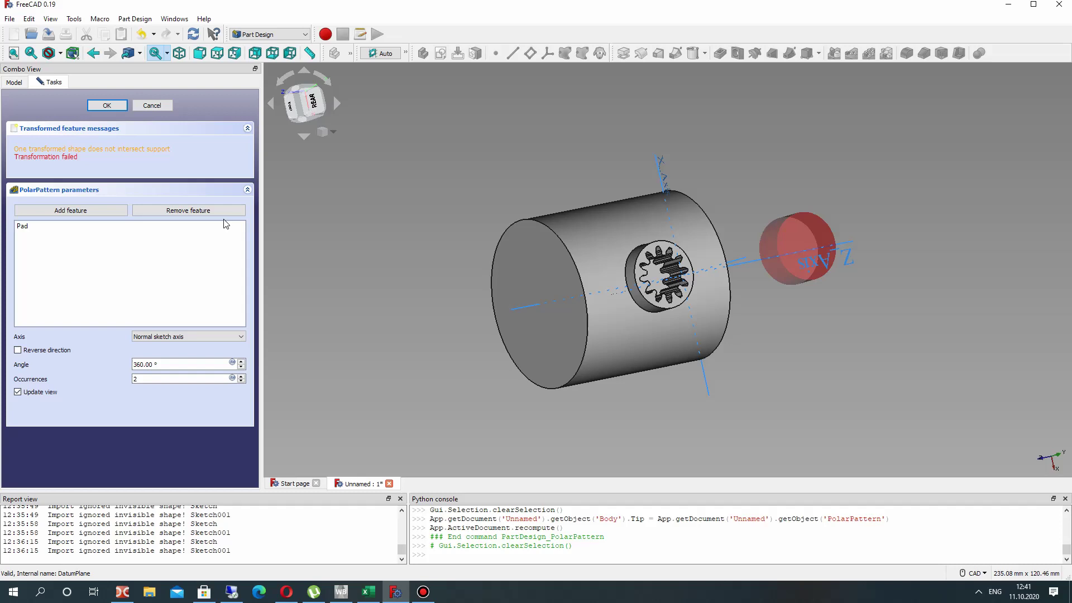
Pattern the Pad boss 3 times around the base Z axis.
left_click(192, 337)
left_click(167, 382)
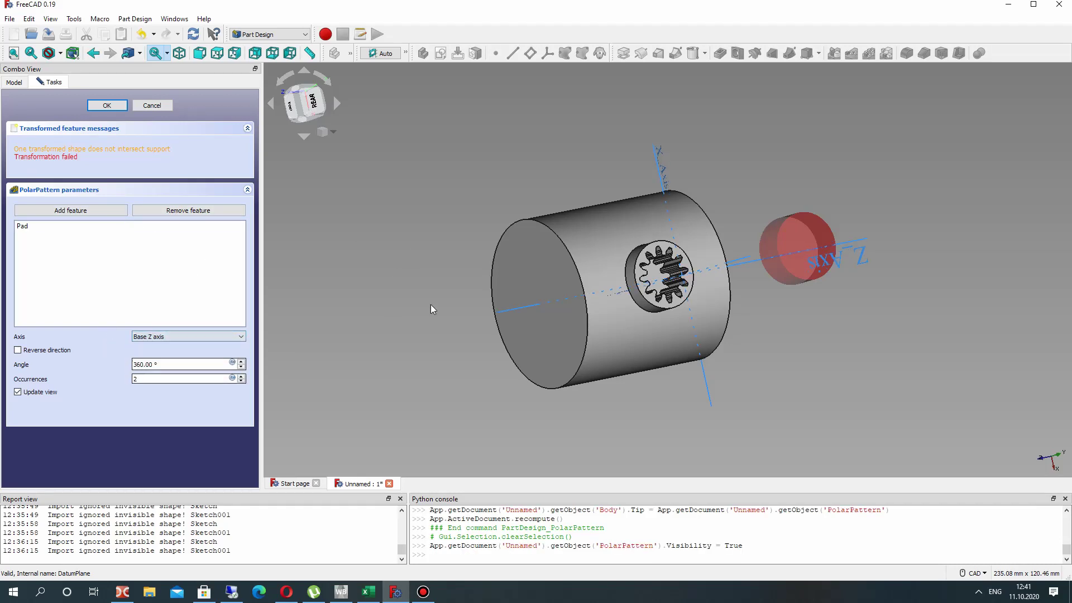
right_click_drag(642, 312, 661, 264)
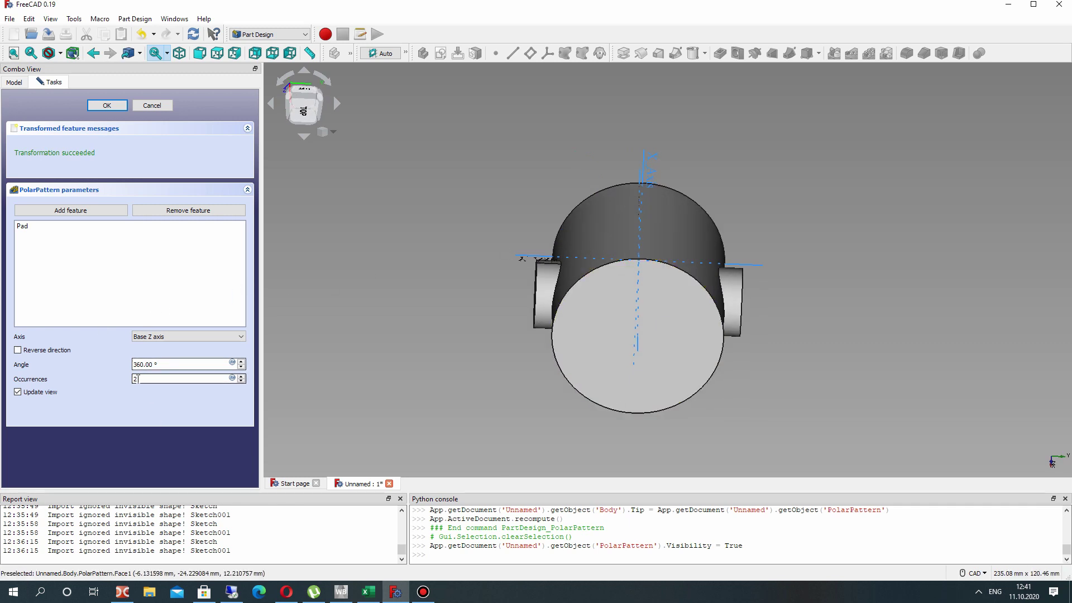
scroll(145, 376, "up", 1)
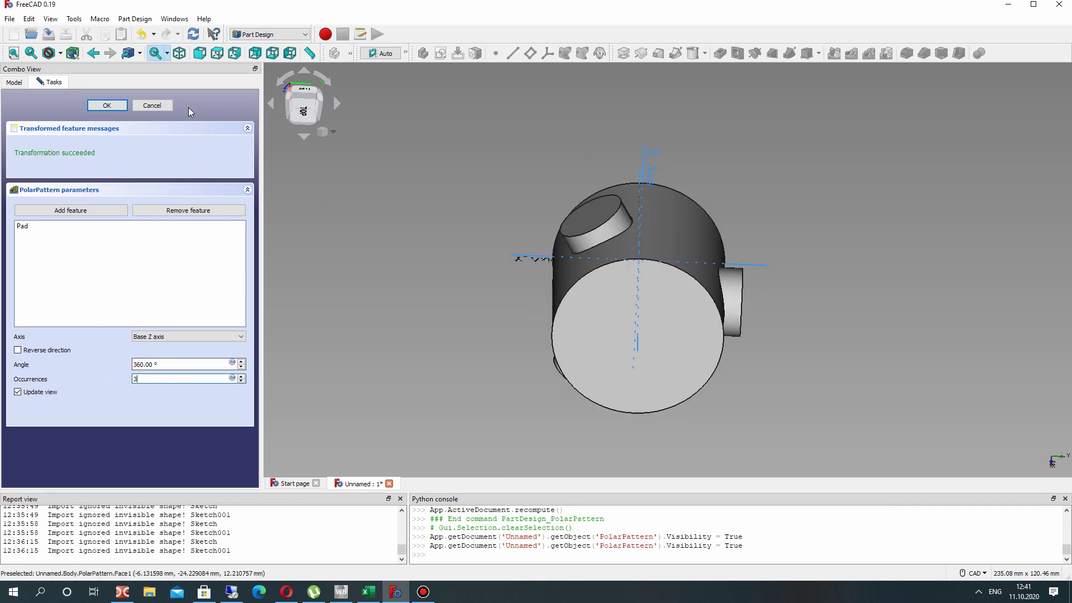
left_click(106, 105)
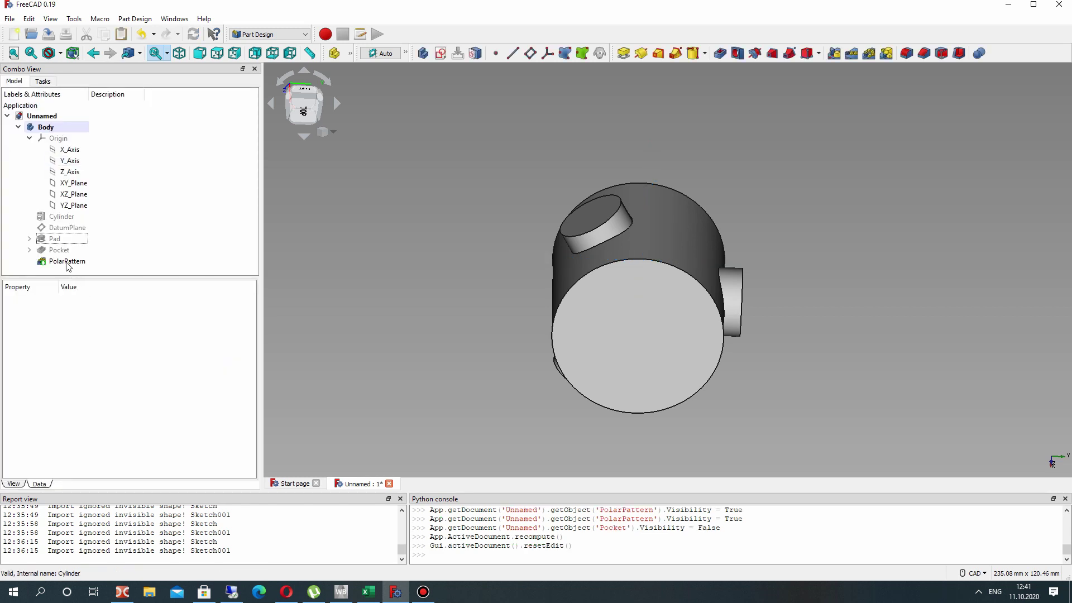
left_click(59, 250)
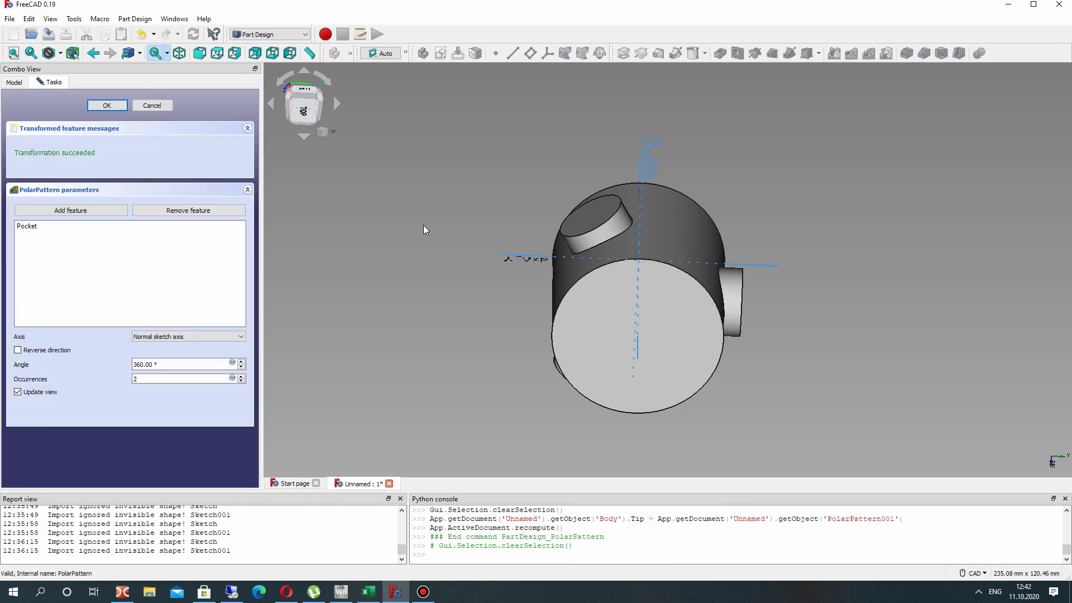
Pattern the gear Pocket 3 times over 360° around the base Z axis.
left_click(166, 337)
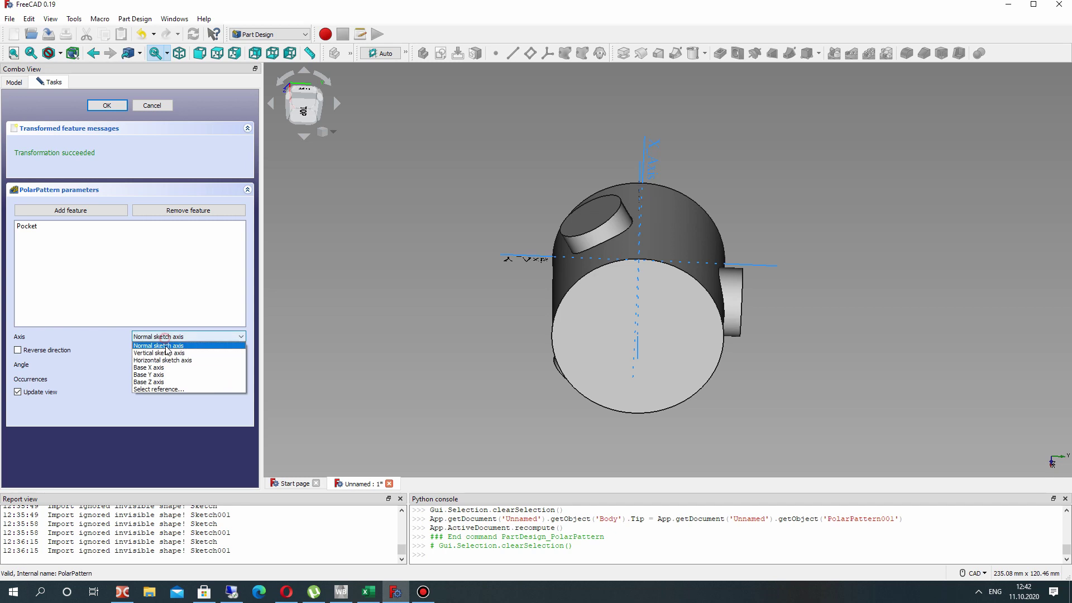
left_click(144, 382)
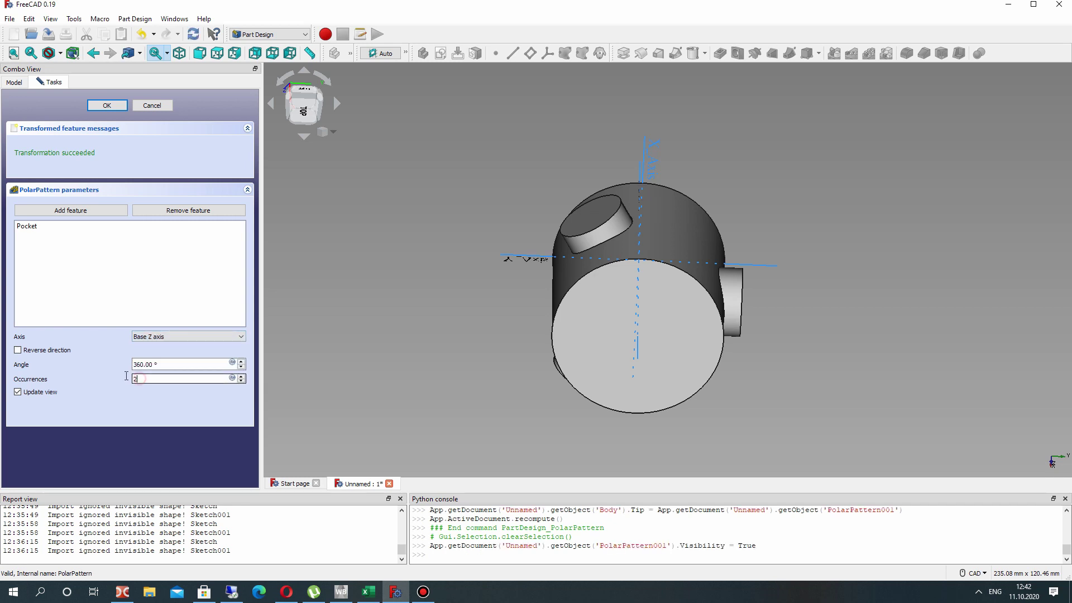
type("3")
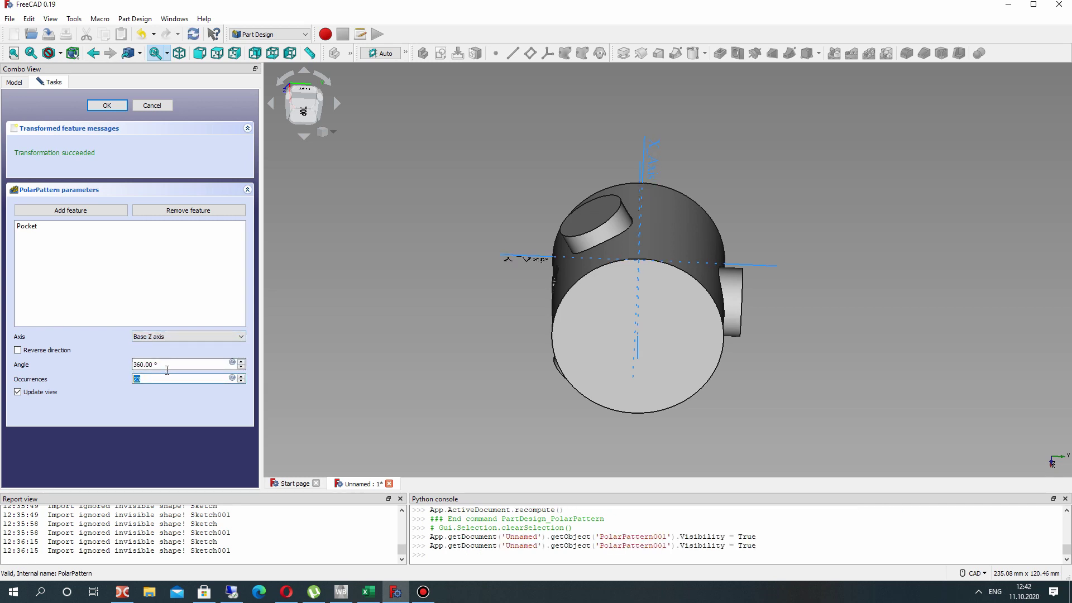
type("3")
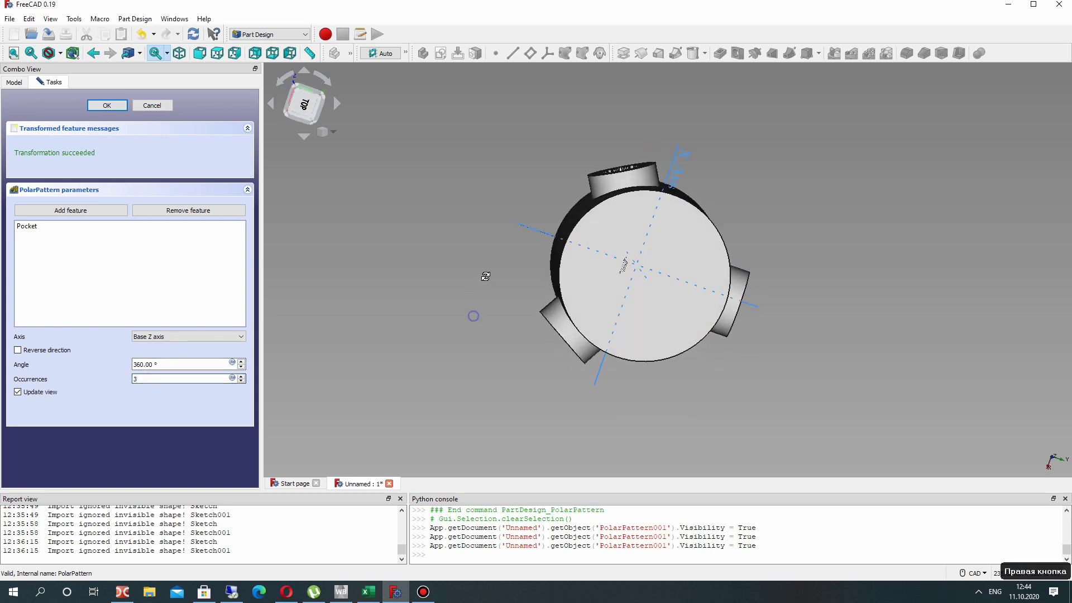
right_click_drag(552, 189, 569, 169)
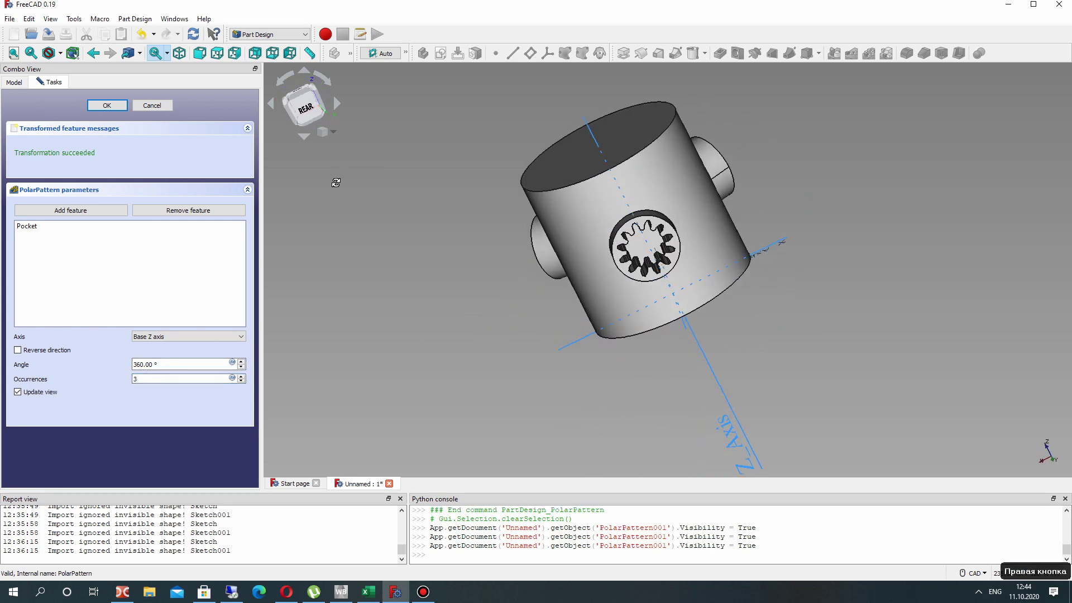
left_click(108, 106)
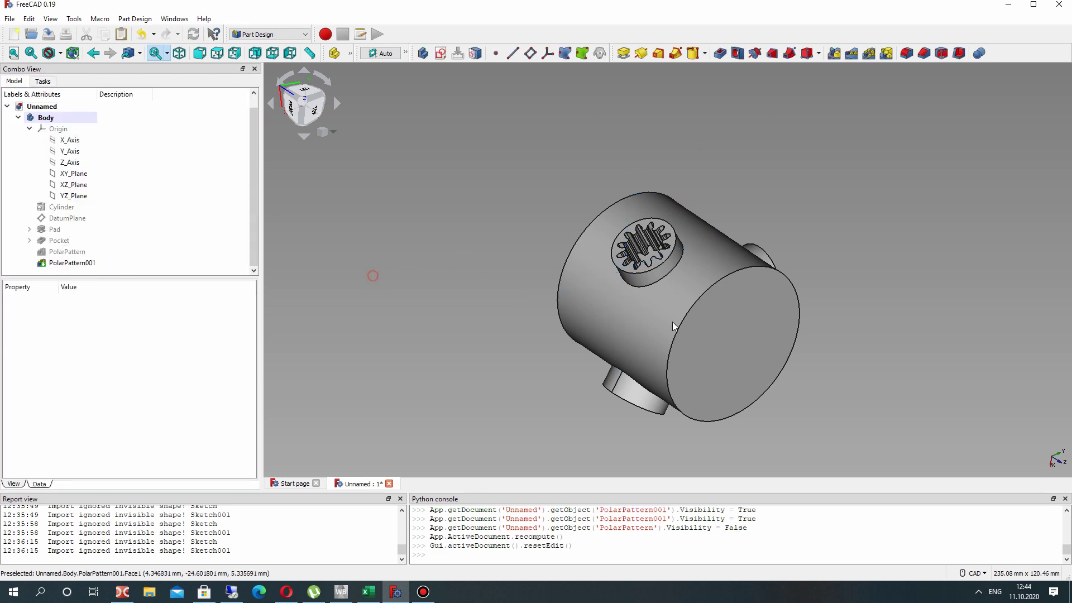
Start a sketch on the hub's end face and draw a circle centred on the origin.
right_click_drag(762, 340, 709, 283)
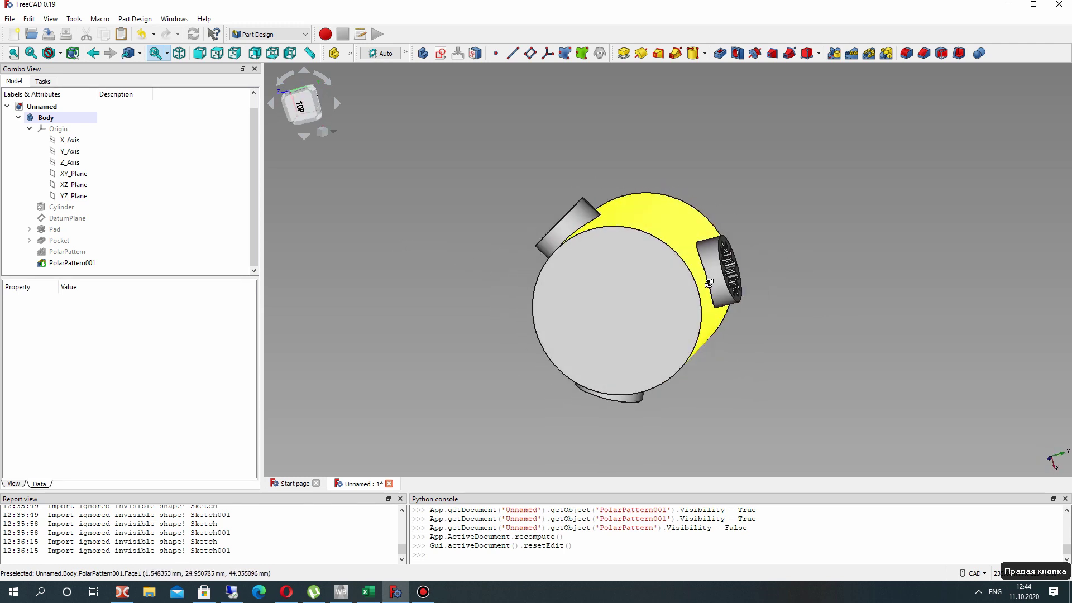
left_click(629, 263)
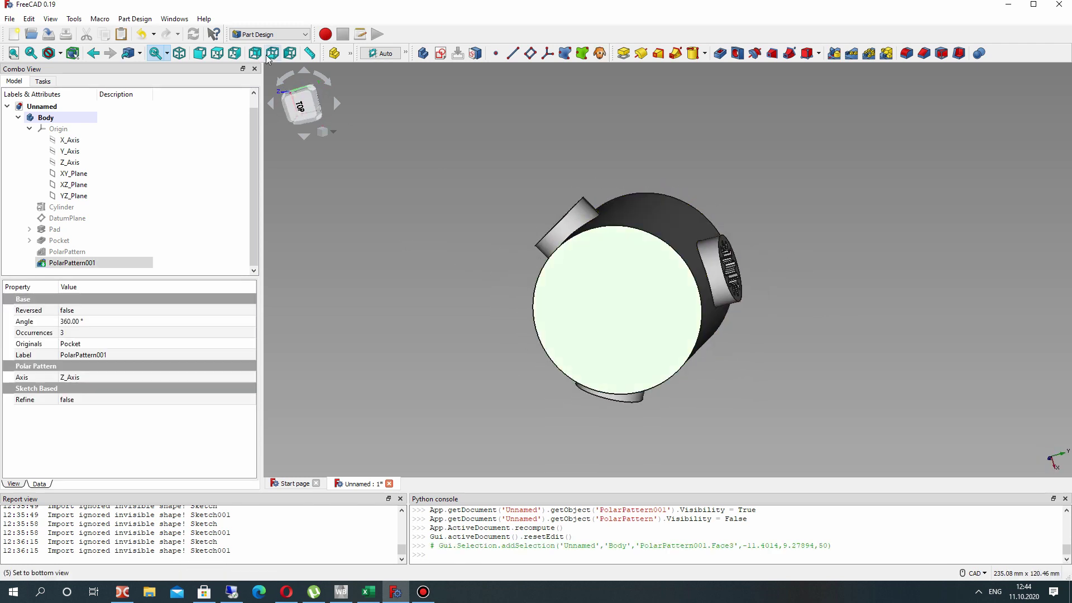
left_click(442, 52)
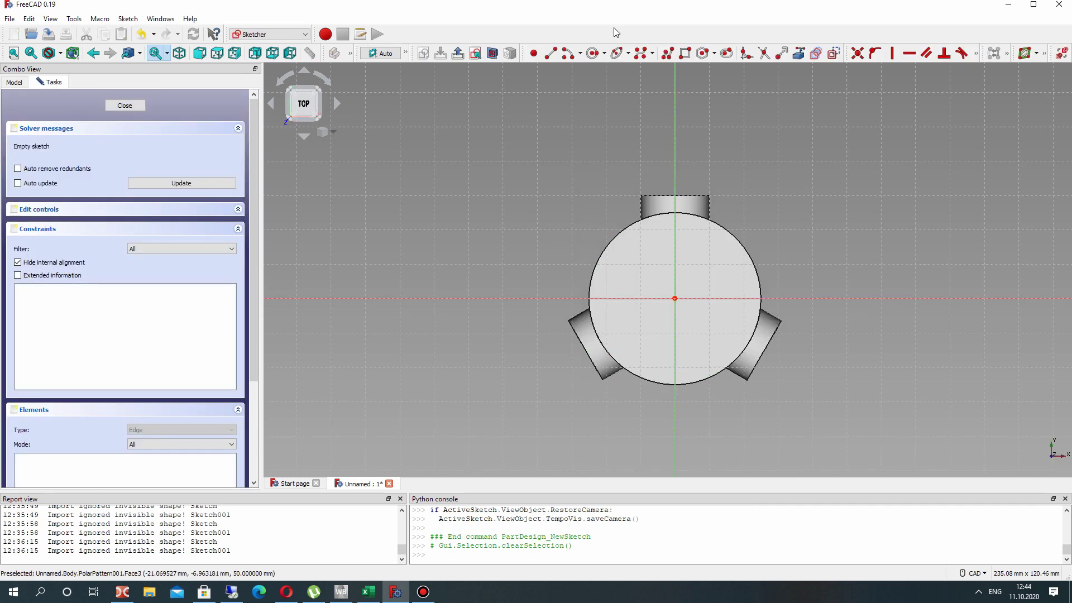
left_click(593, 53)
left_click(674, 298)
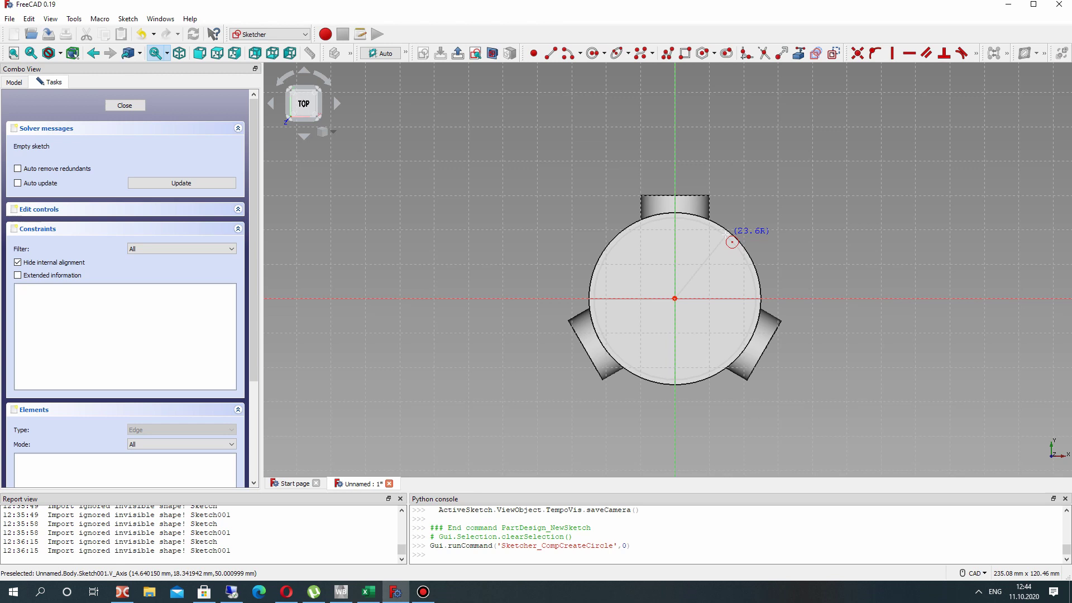
left_click(717, 241)
Constrain the circle's radius to 20 mm and close the sketch.
left_click(715, 242)
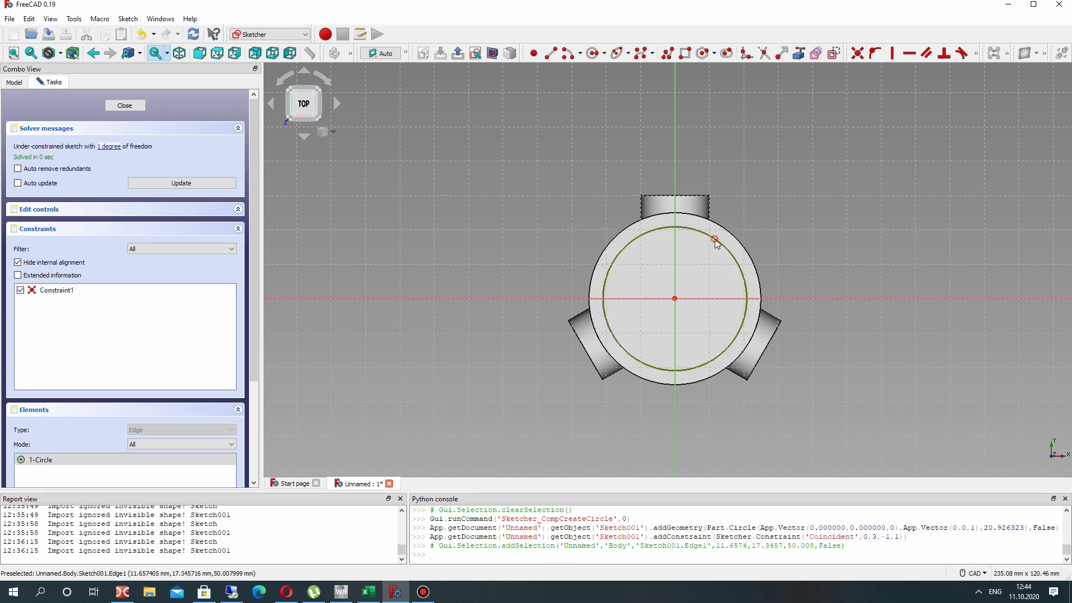
left_click(975, 53)
left_click(874, 87)
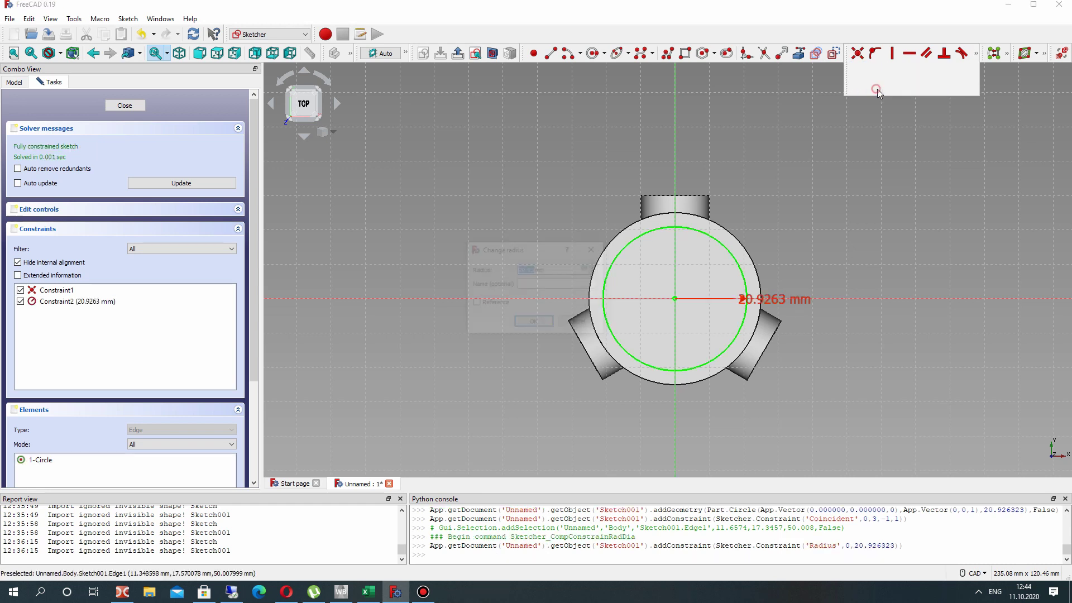
type("20")
key("Return")
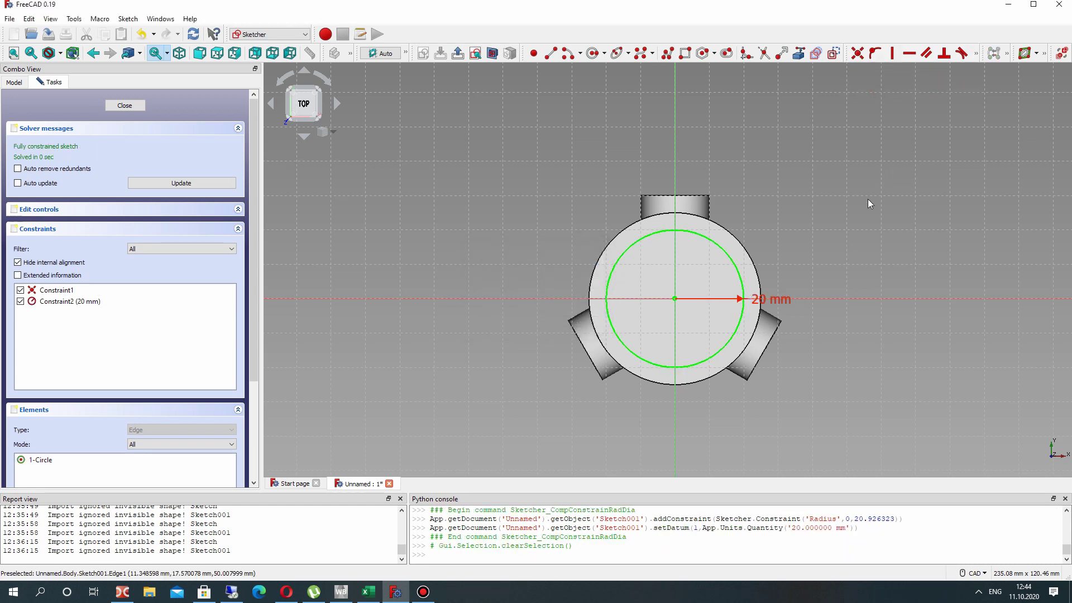
right_click_drag(762, 226, 625, 312)
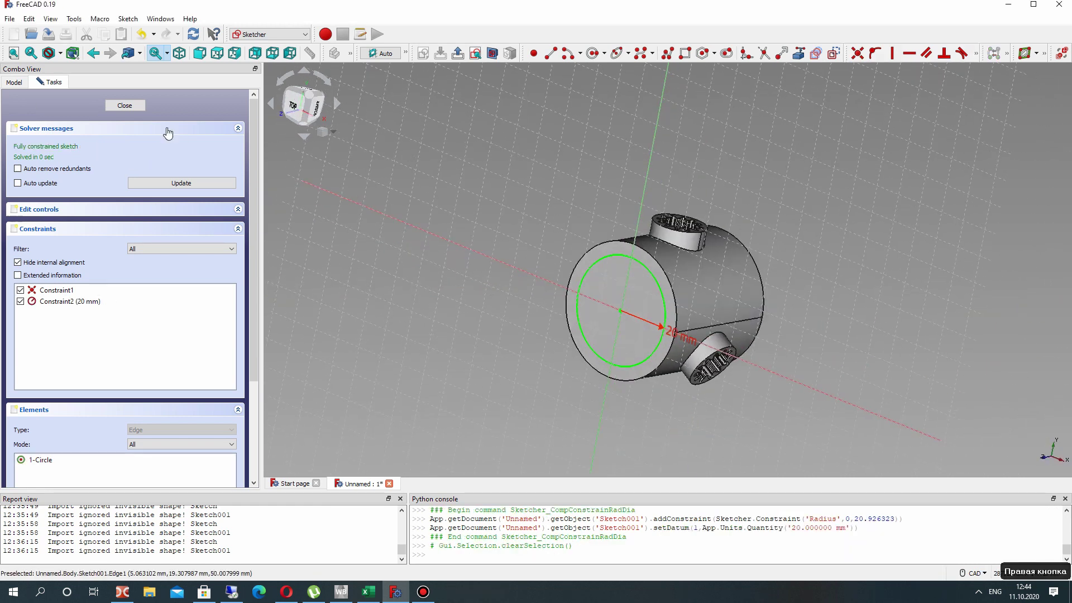
left_click(129, 105)
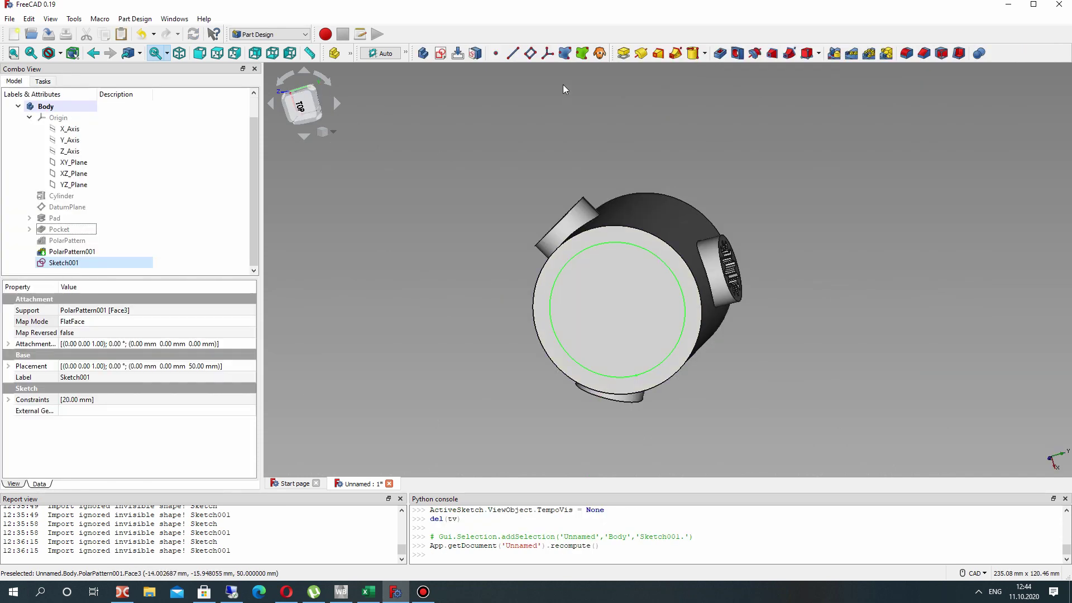
Create Pocket001 from Sketch001's circle with a 35 mm length.
left_click(720, 53)
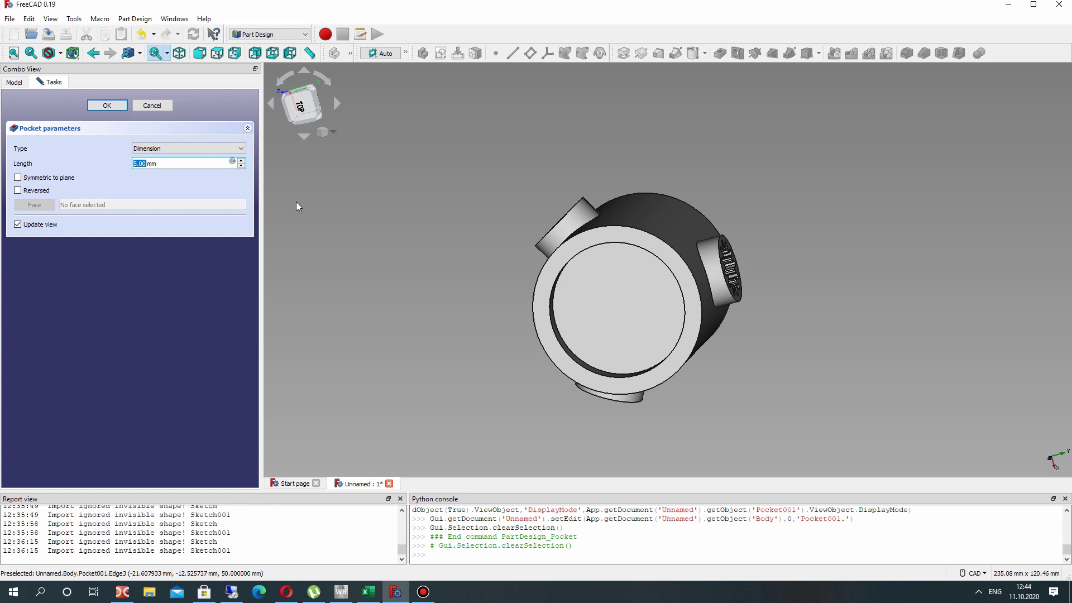
type("10")
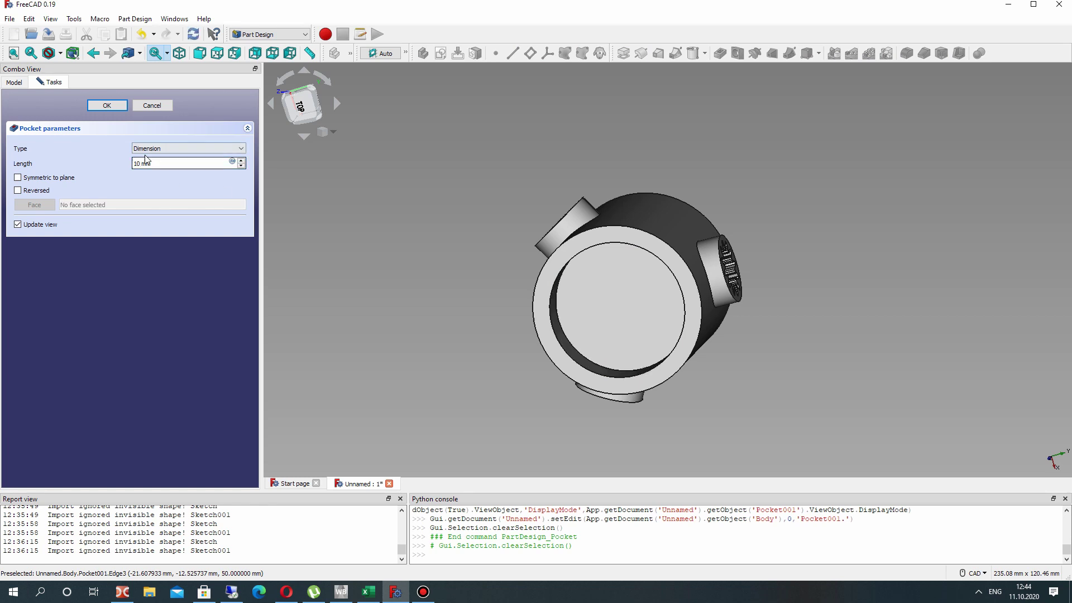
double_click(141, 163)
type("40")
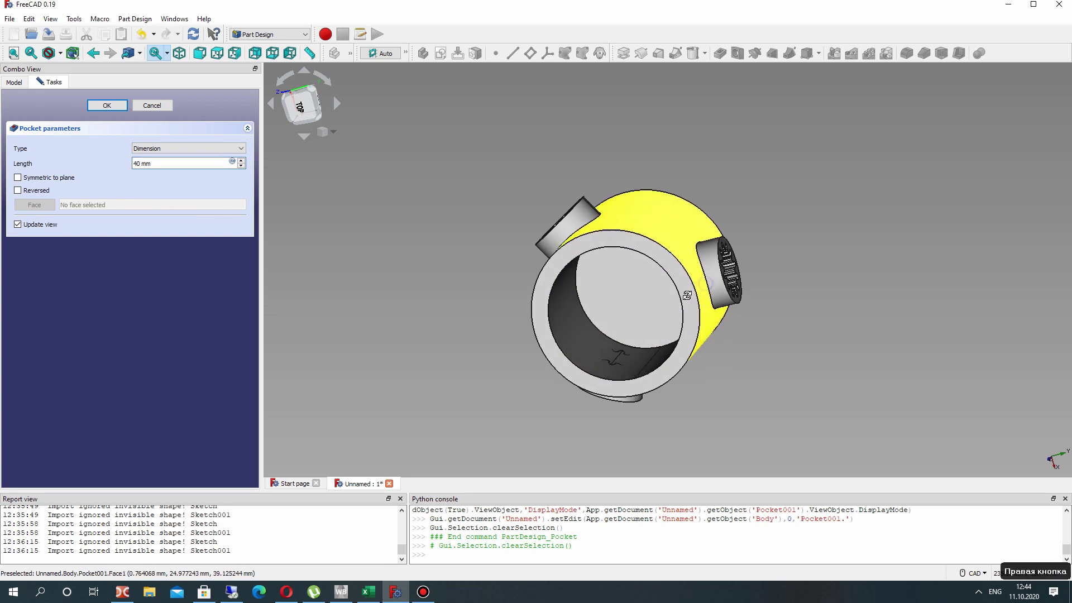
middle_click_drag(686, 296, 642, 287)
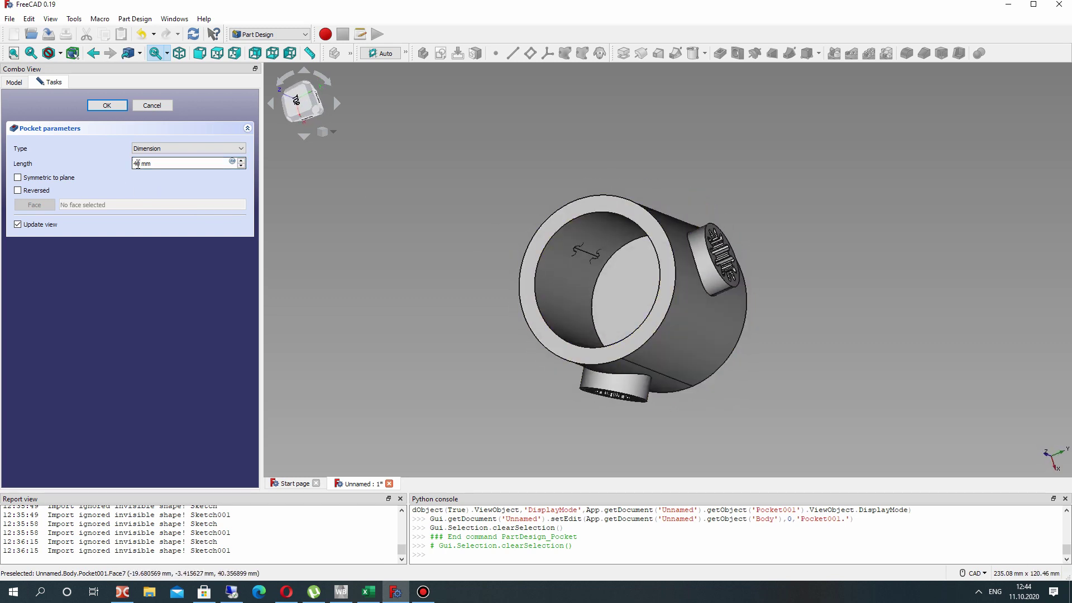
left_click(137, 164)
double_click(138, 163)
type("35")
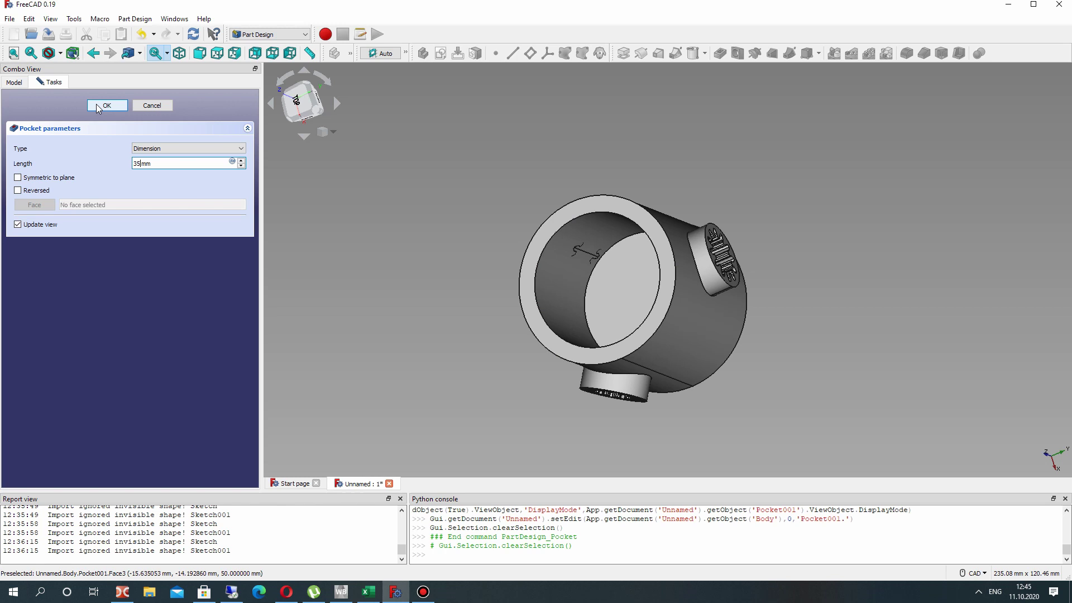
key("Return")
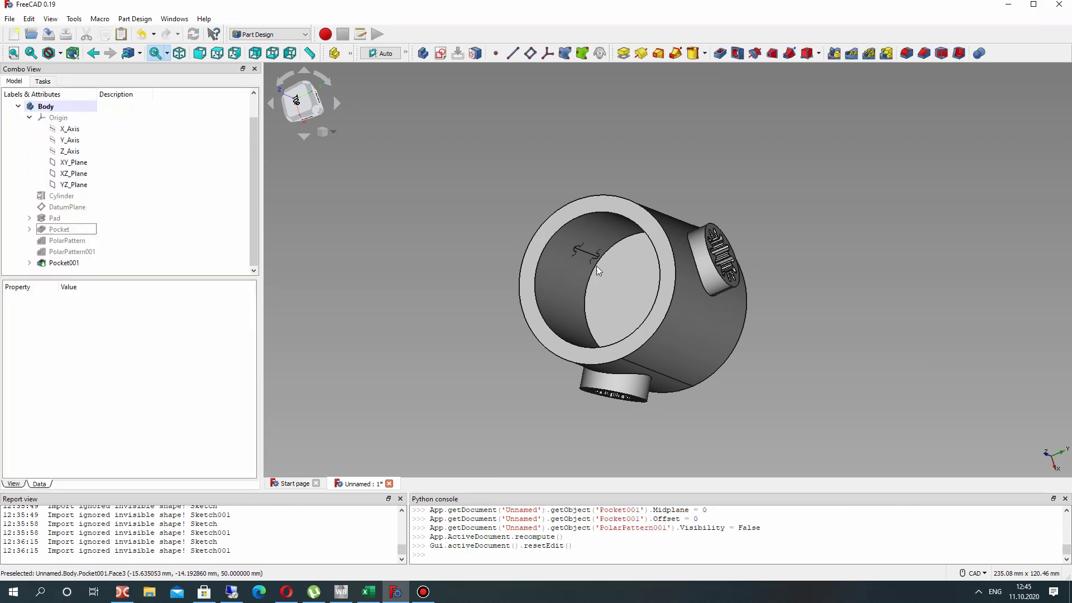
Change the original gear Pocket's Length property from 10 mm to 15 mm.
scroll(600, 251, "up", 2)
scroll(600, 251, "up", 4)
scroll(600, 251, "down", 2)
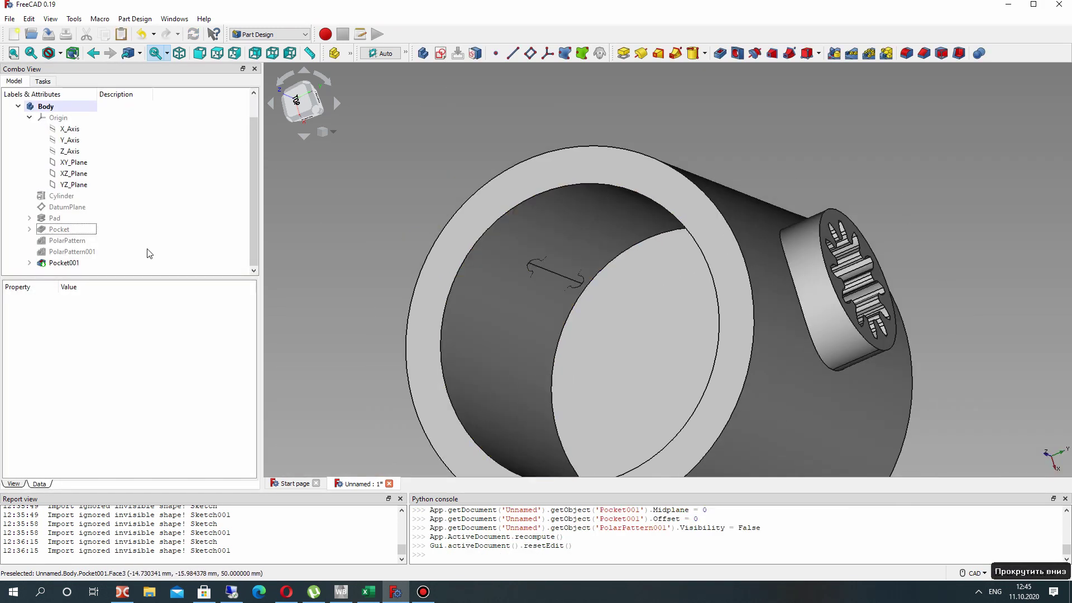
left_click(60, 231)
left_click(29, 229)
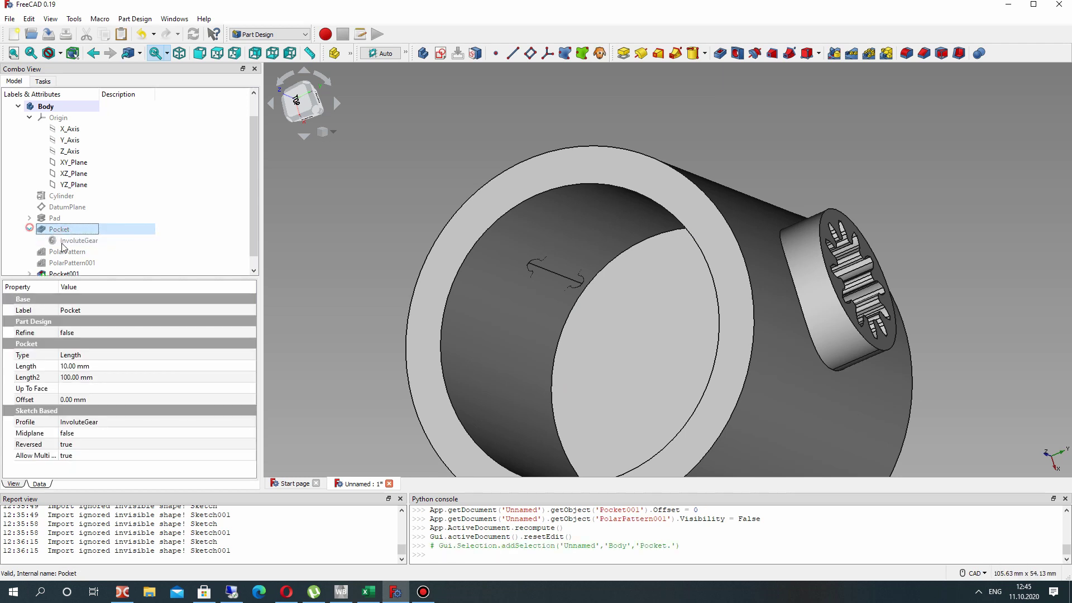
left_click(29, 229)
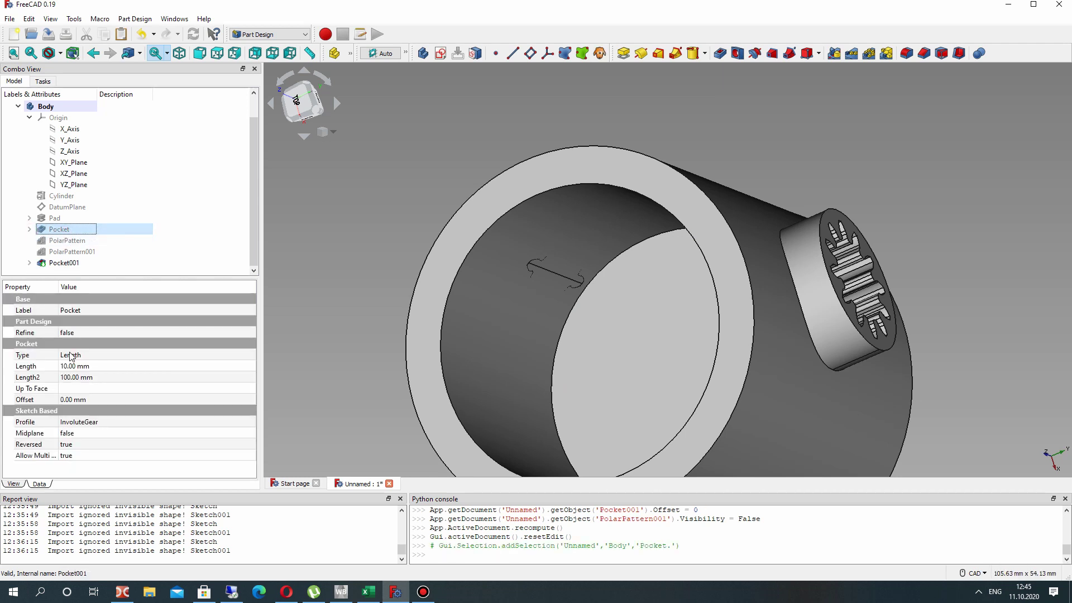
left_click(74, 367)
type("15")
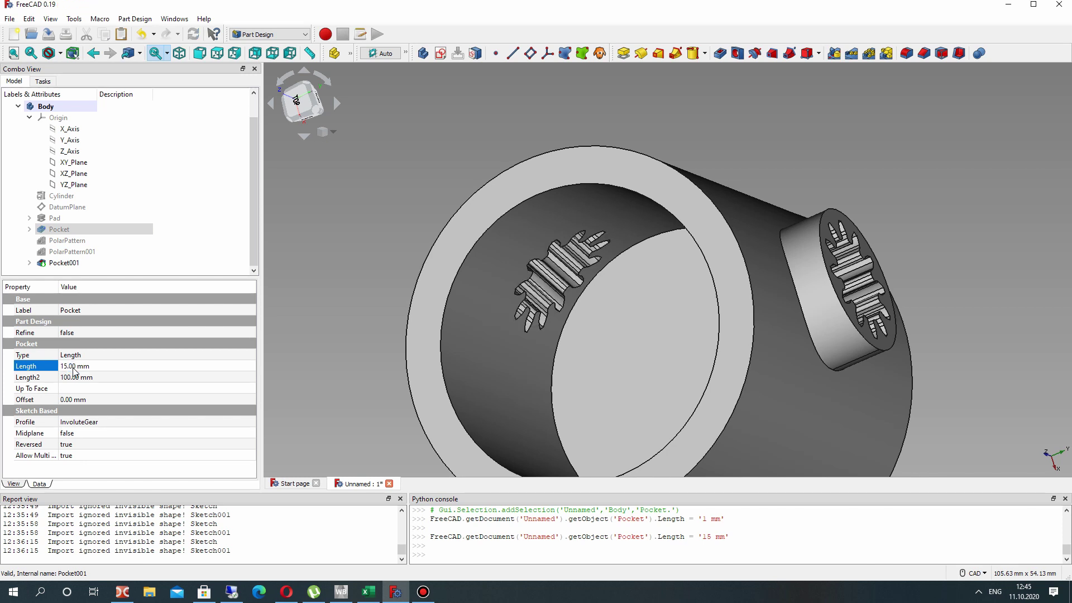
scroll(317, 319, "down", 5)
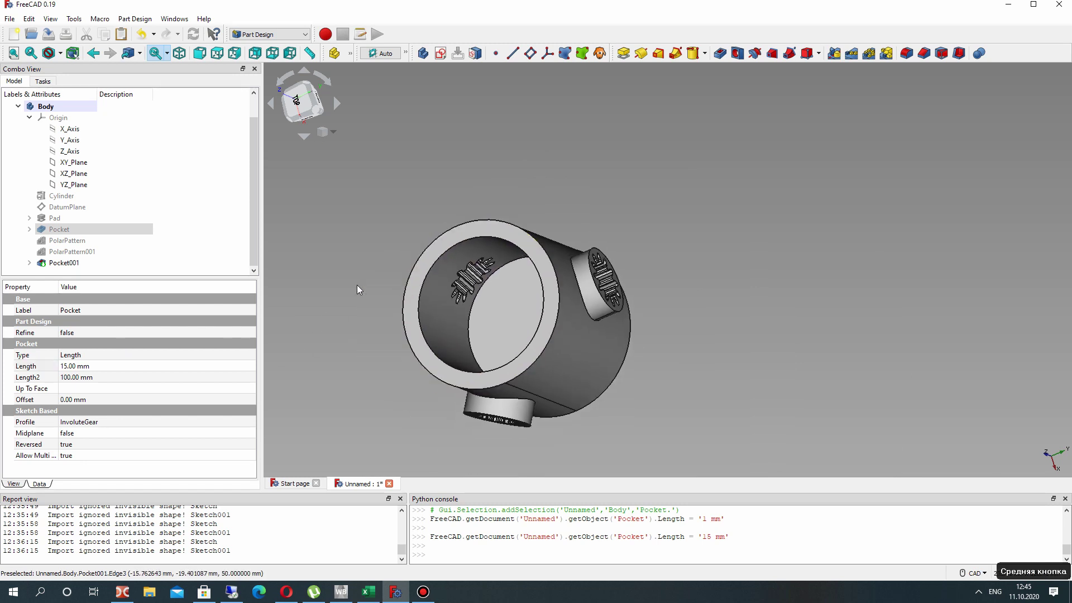
Start a sketch on the hub's opposite end face and draw a circle at the origin.
middle_click_drag(357, 292, 768, 208)
left_click(669, 250)
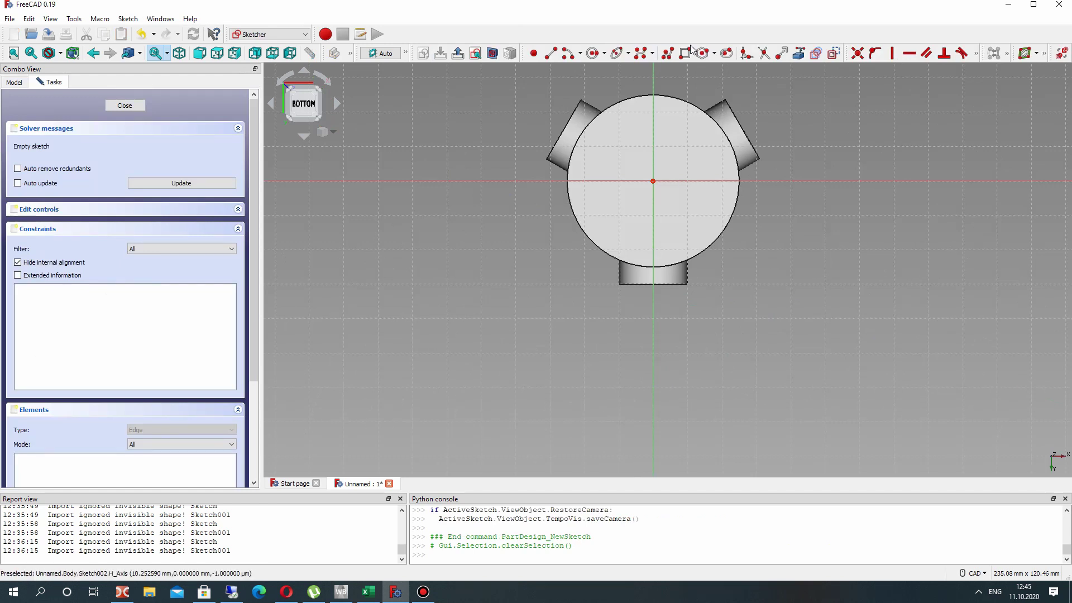
left_click(592, 53)
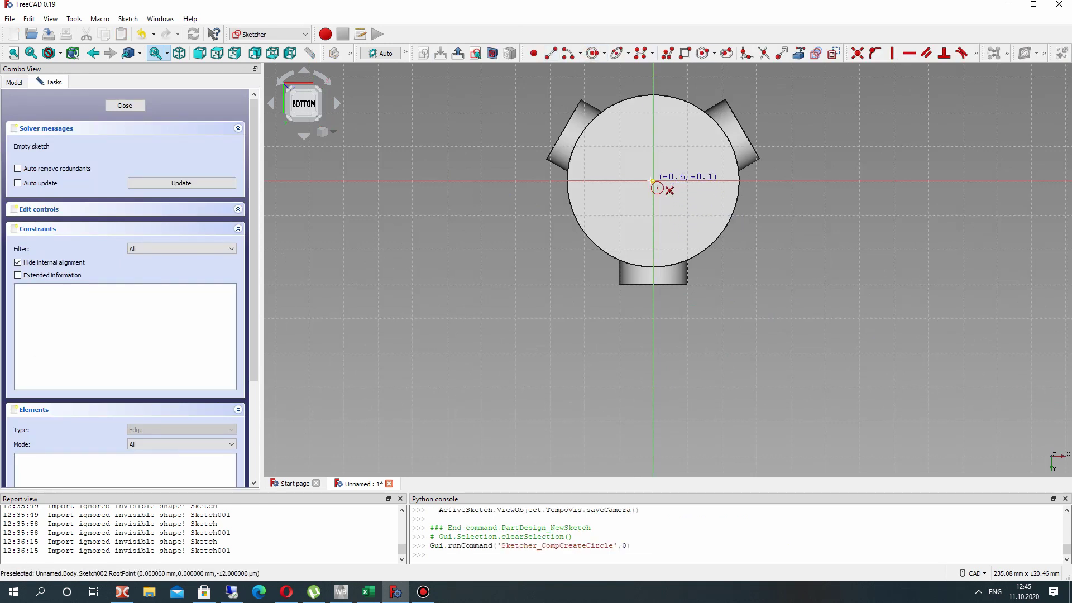
left_click(653, 181)
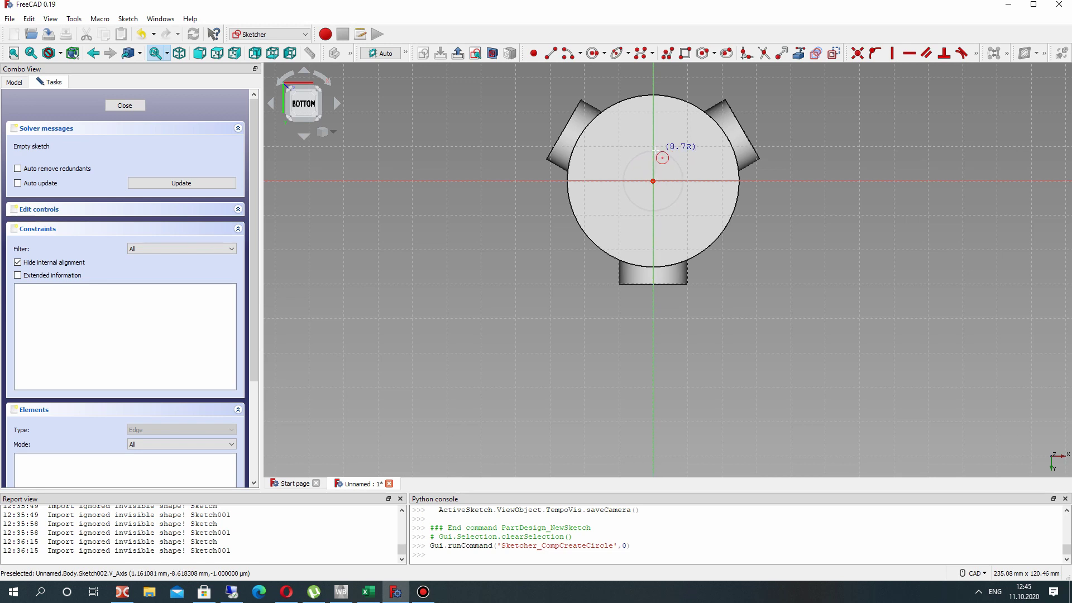
left_click(655, 150)
Constrain the new circle's radius to 8 mm.
left_click(679, 165)
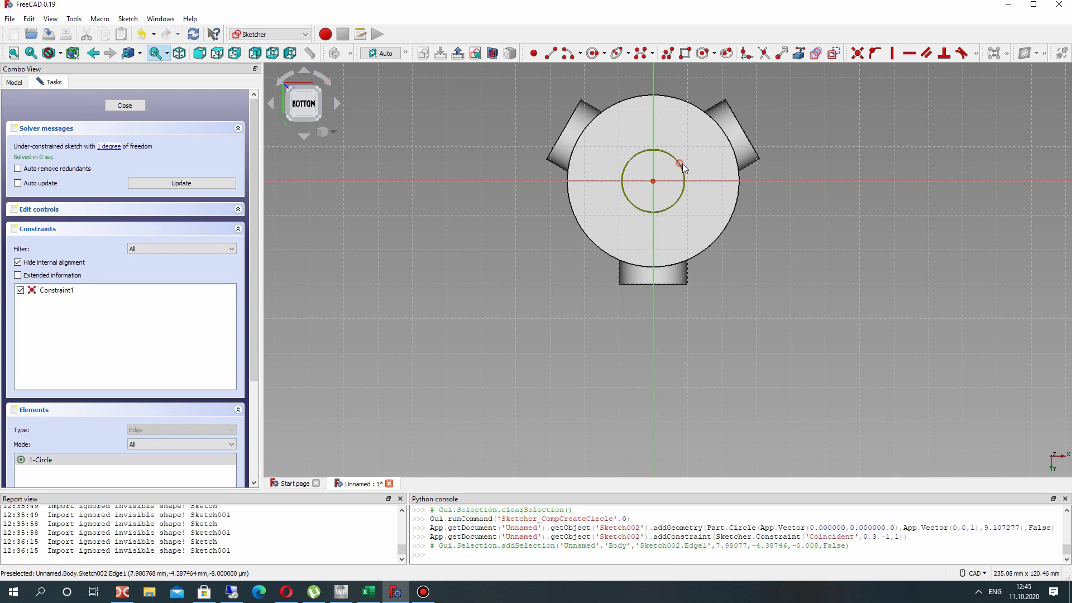
left_click(977, 53)
left_click(880, 86)
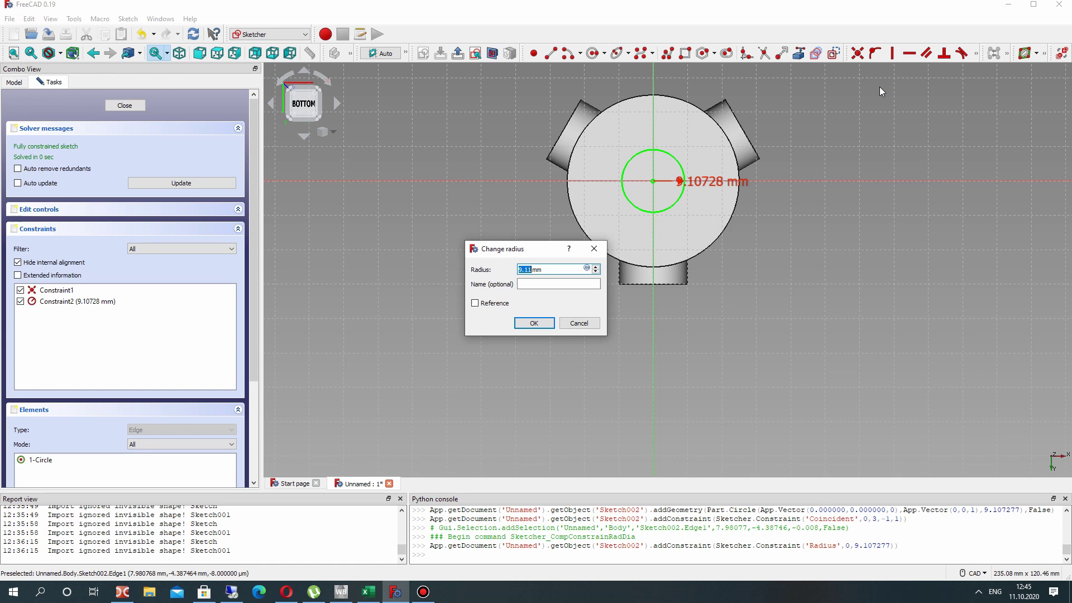
type("8")
key("Return")
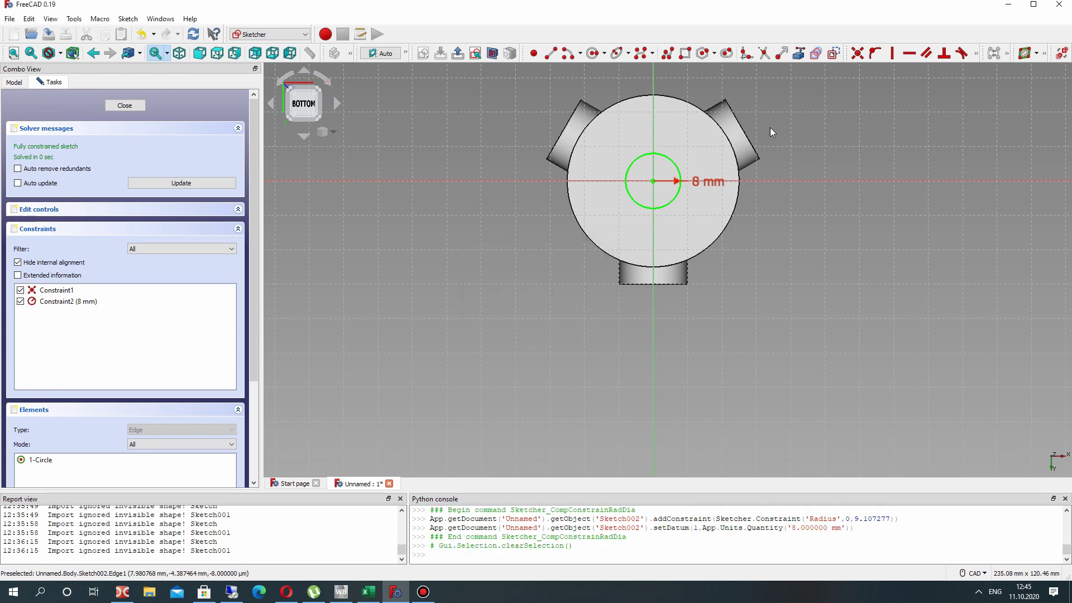
scroll(692, 136, "up", 3)
scroll(656, 149, "up", 2)
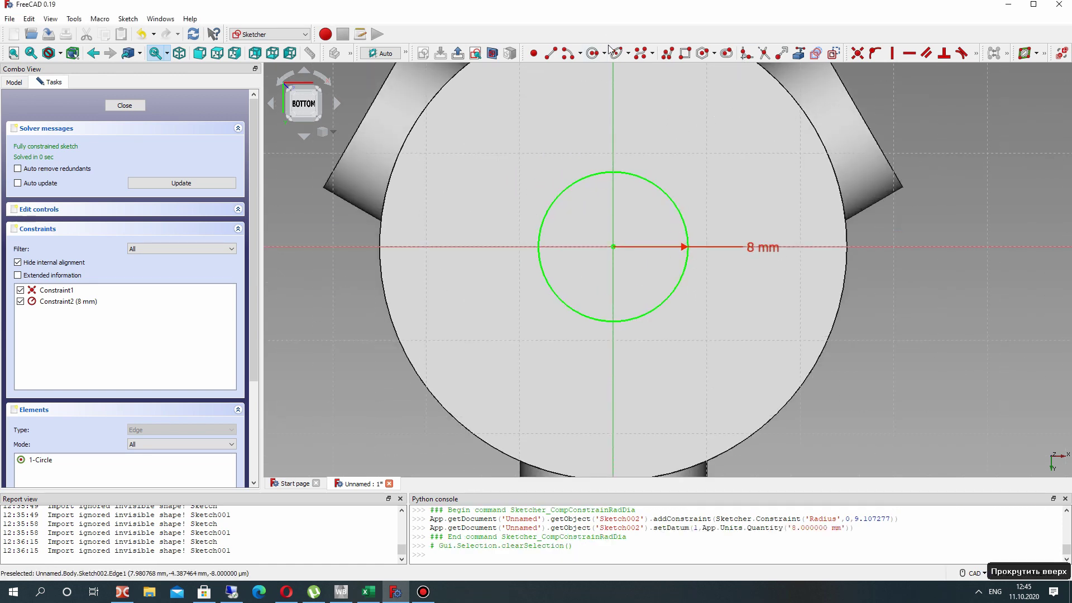
Draw the key slot rectangle and set its corner 1.2 mm horizontally from the vertical axis.
left_click(685, 53)
left_click(603, 187)
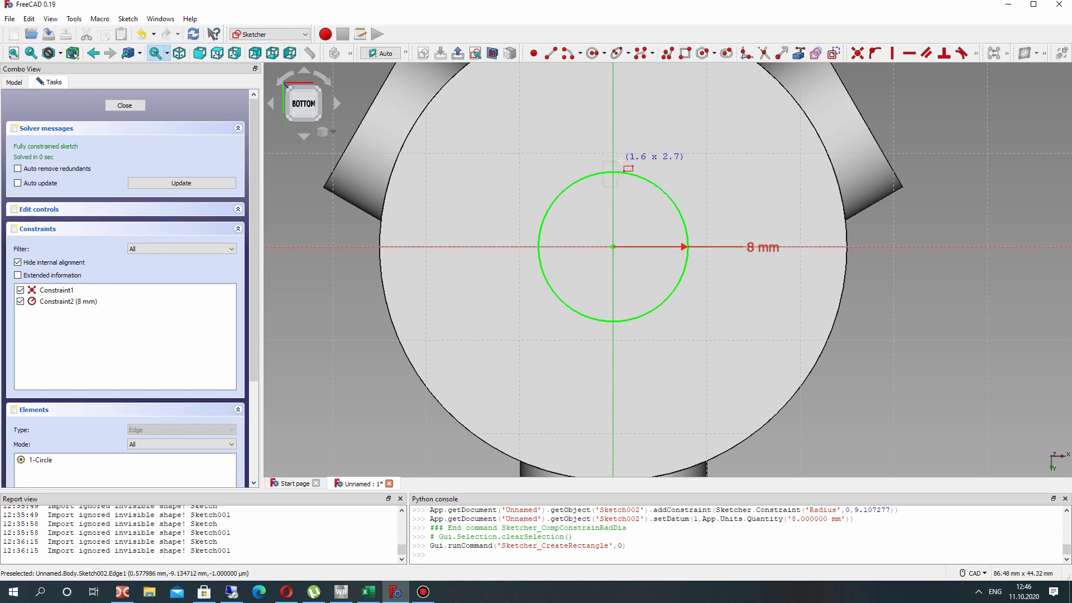
left_click(625, 161)
scroll(614, 162, "up", 3)
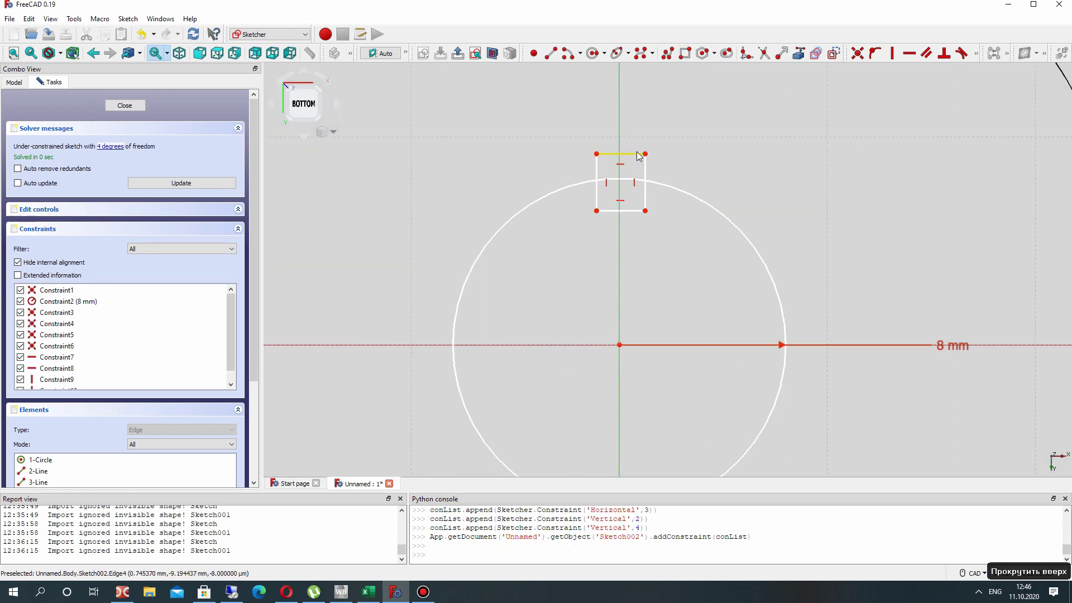
left_click(619, 128)
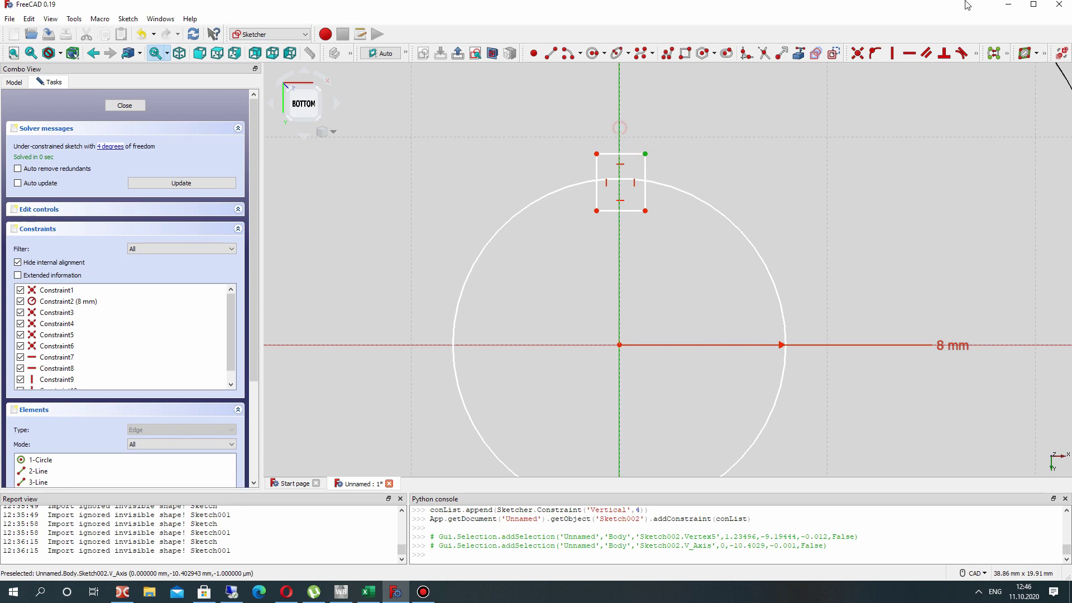
left_click(978, 56)
left_click(928, 69)
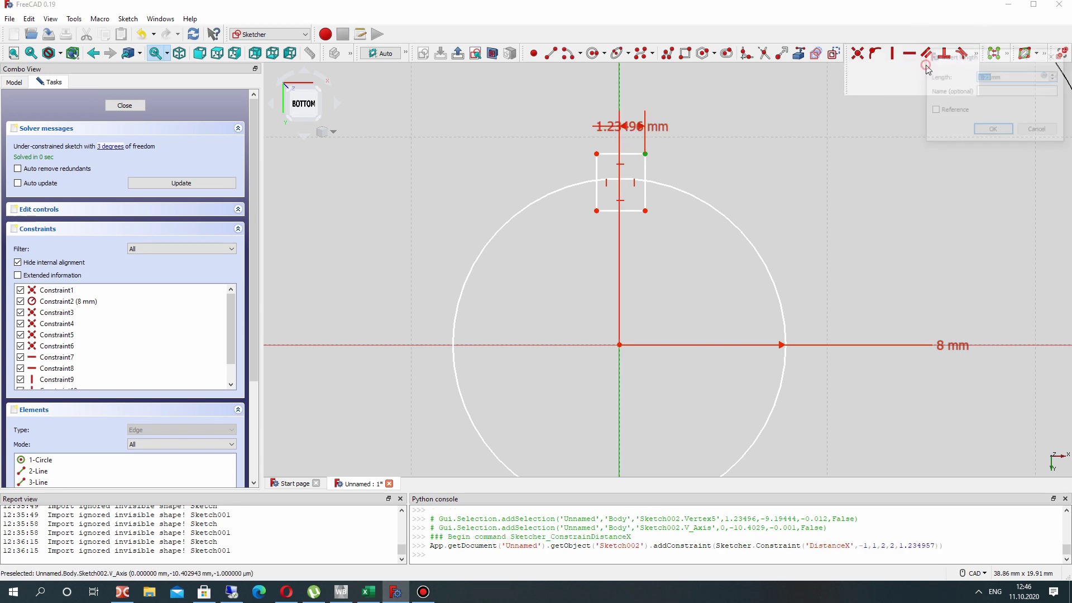
type("1.")
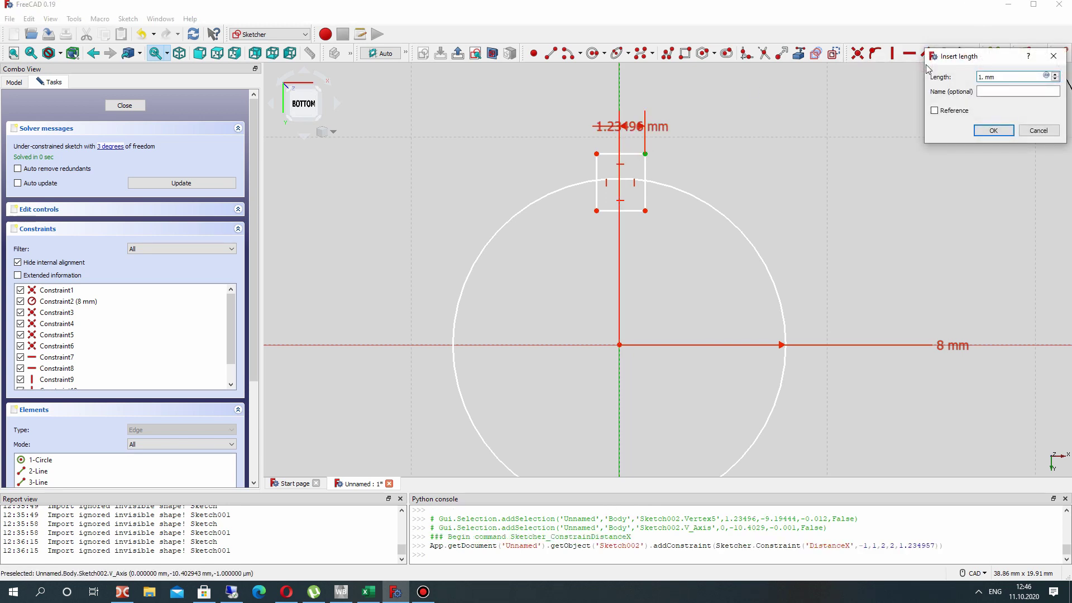
type("2")
key("Return")
Constrain the slot's width between its top corners to 2.4 mm.
left_click(596, 153)
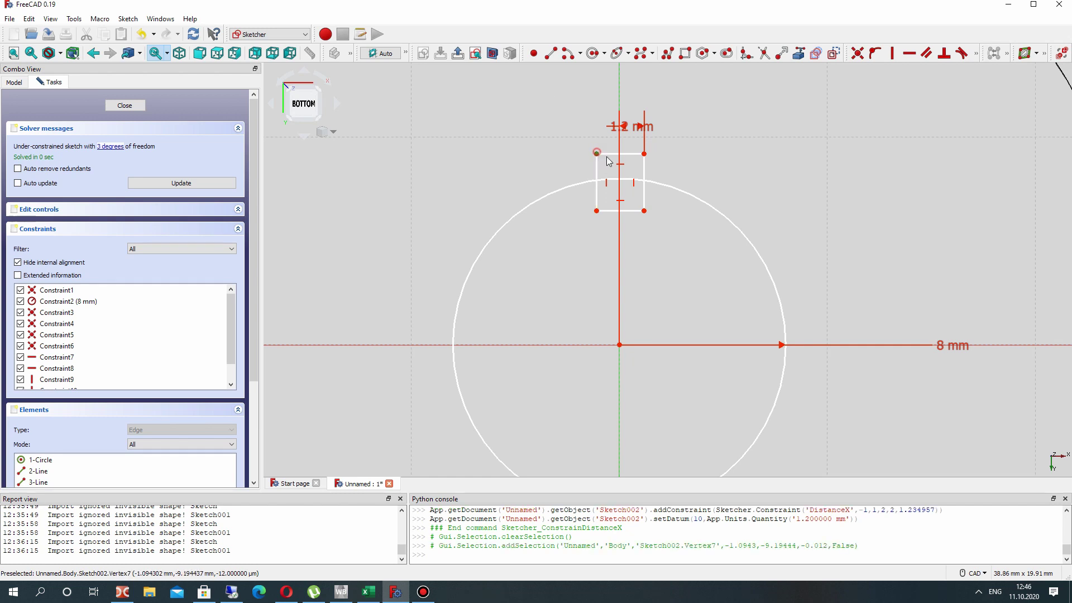
left_click(644, 155)
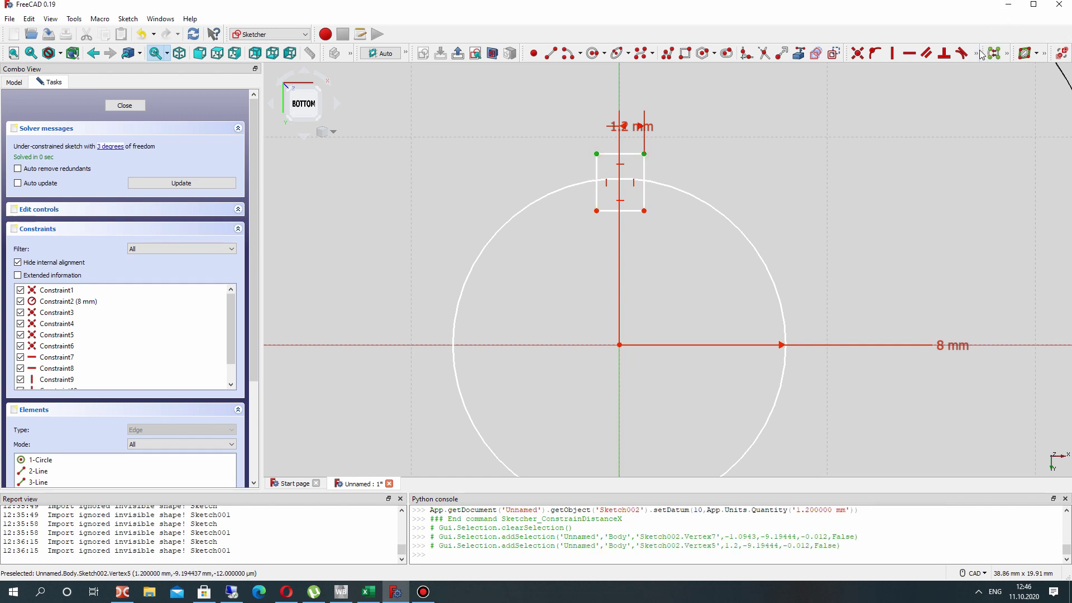
left_click(980, 55)
left_click(933, 76)
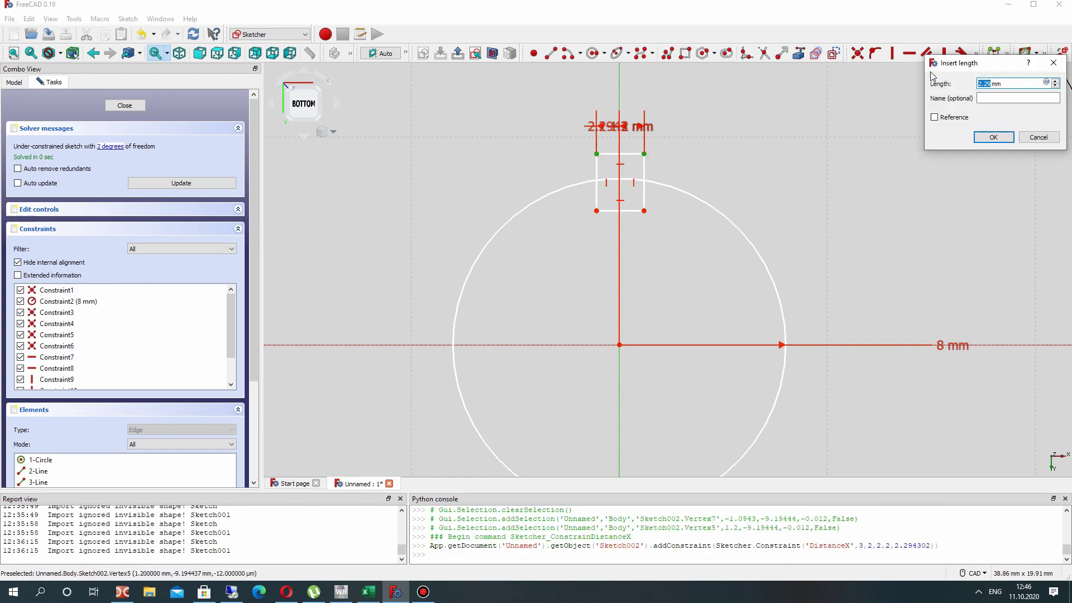
type("2.4")
key("Return")
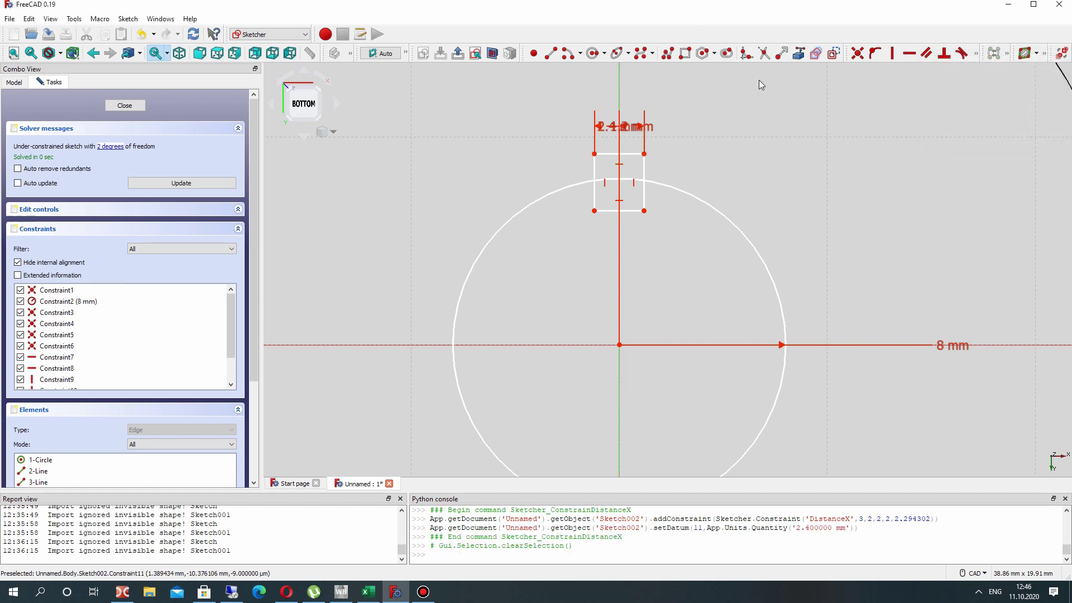
Try constraining the slot's top edge to the origin and dismiss the wrong-selection warning.
left_click_drag(644, 154, 644, 152)
left_click(634, 161)
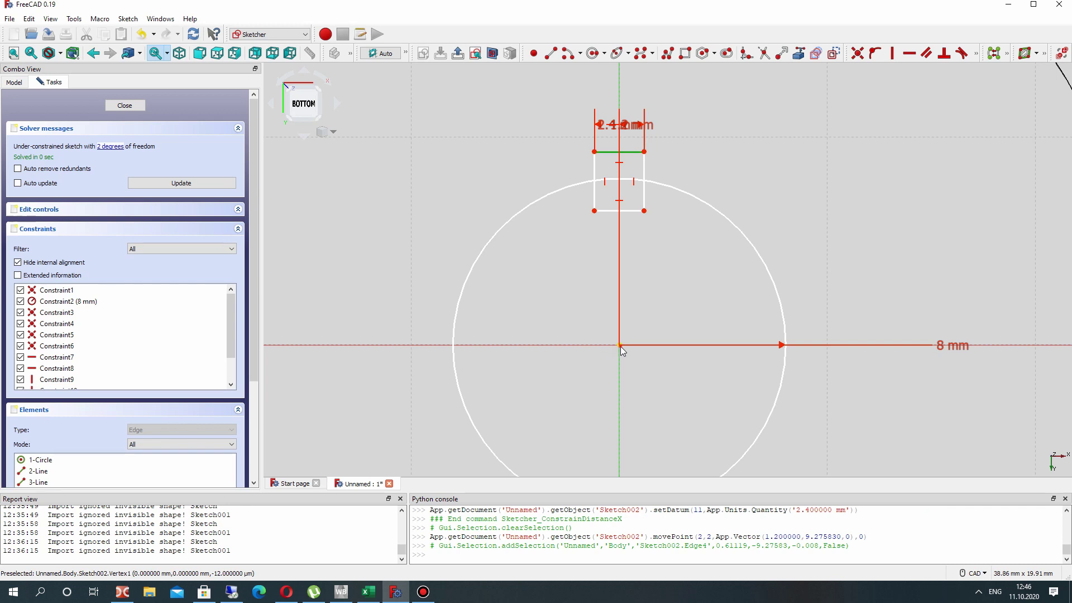
left_click(619, 344)
left_click(977, 53)
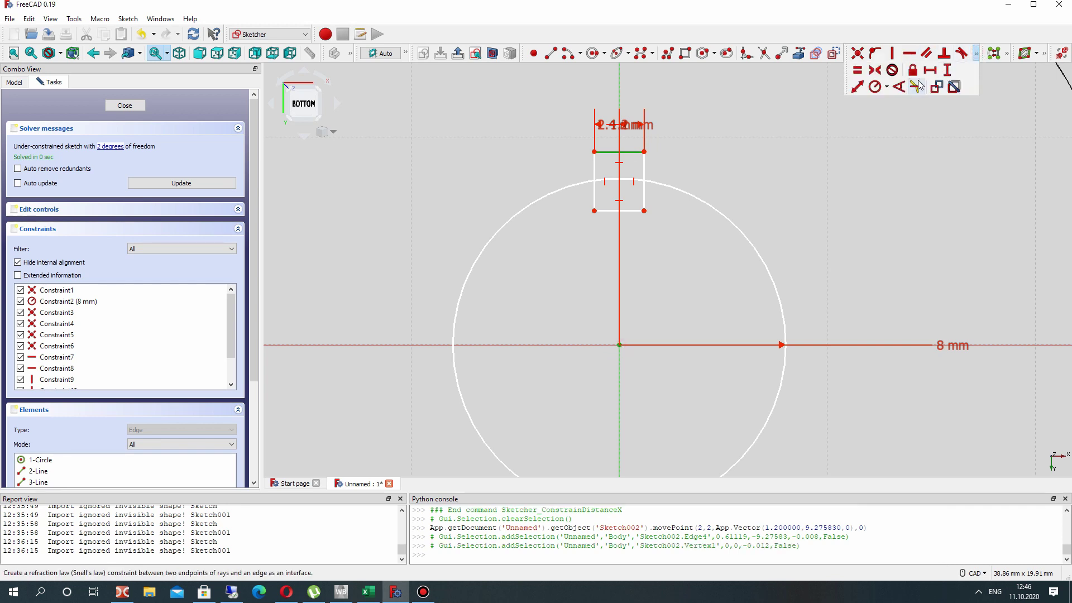
left_click(944, 72)
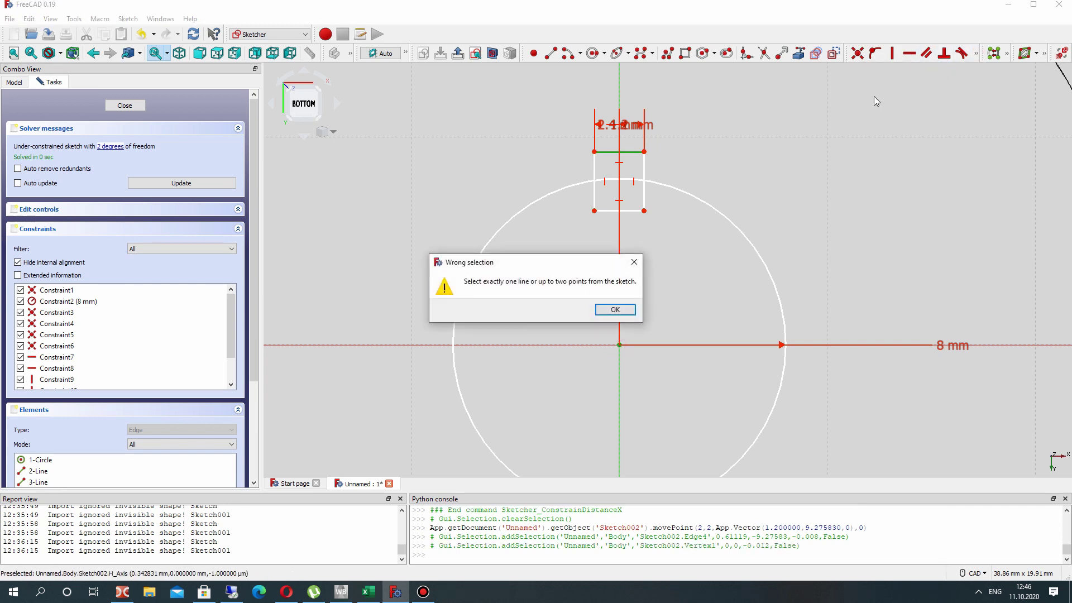
left_click(615, 310)
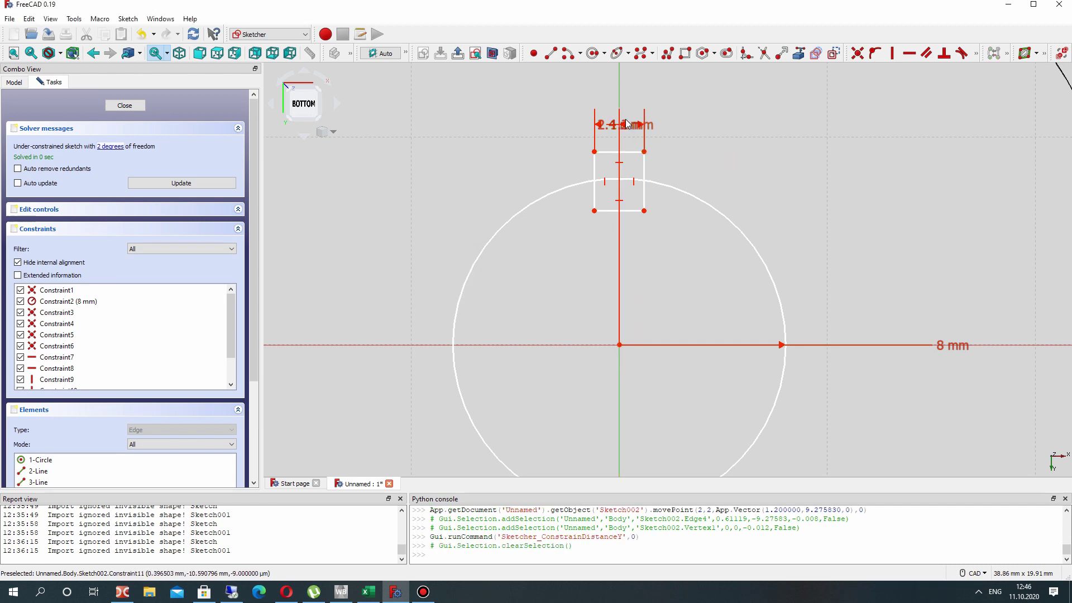
Reposition the 1.2 and 2.4 mm labels and set the top-right corner 9 mm above the origin.
left_click_drag(636, 124, 680, 96)
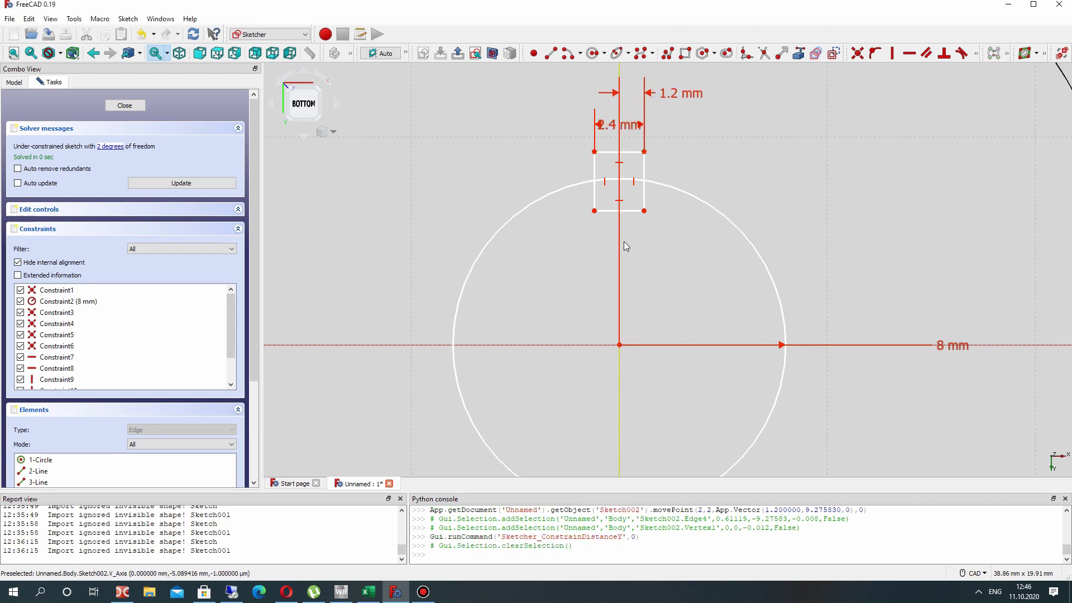
left_click_drag(617, 120, 553, 126)
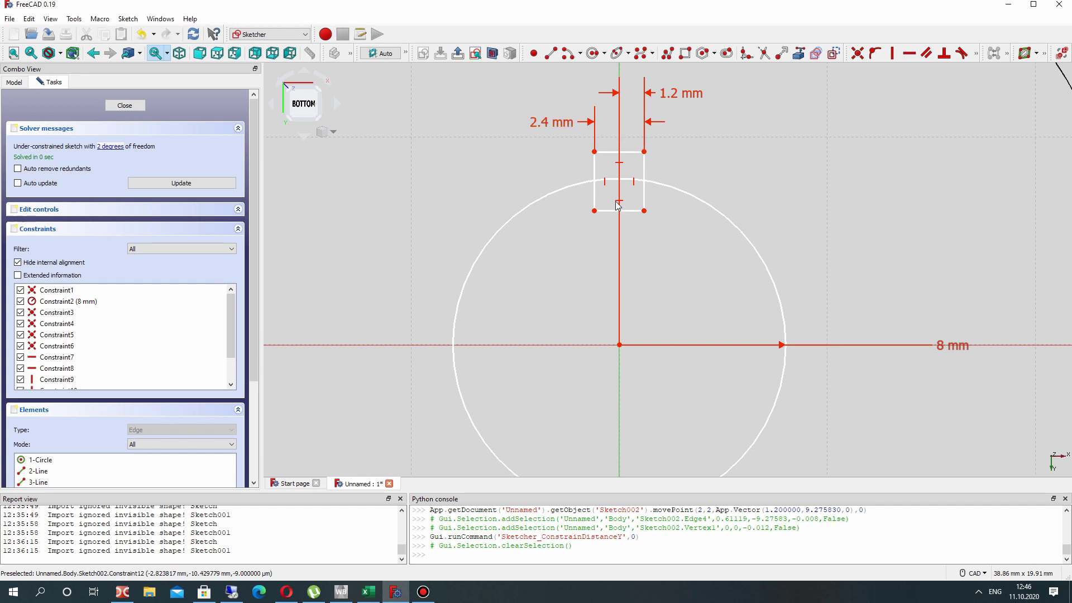
left_click(644, 152)
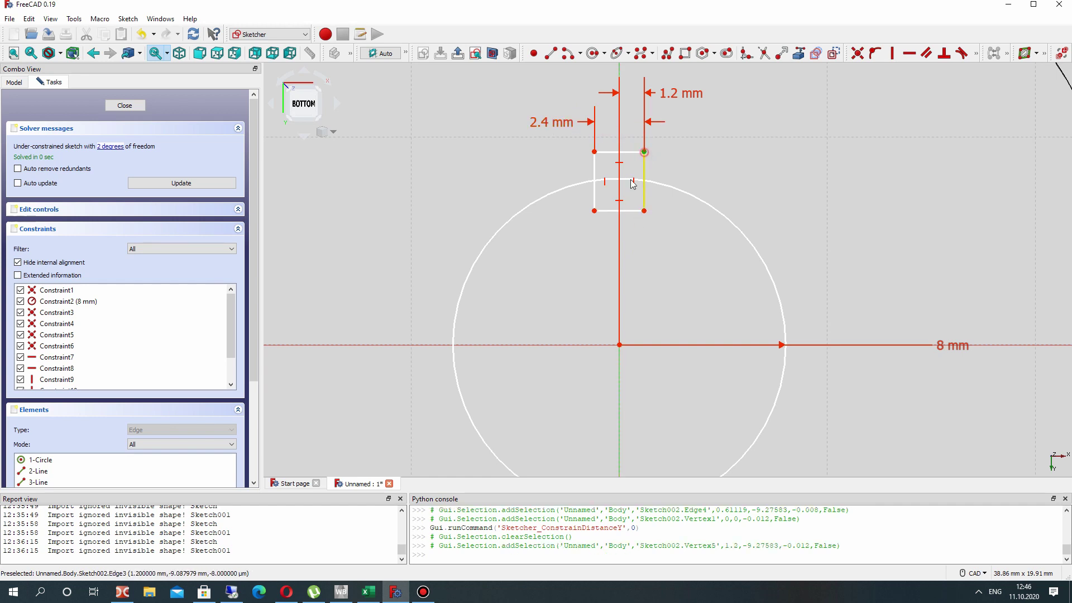
left_click(620, 344)
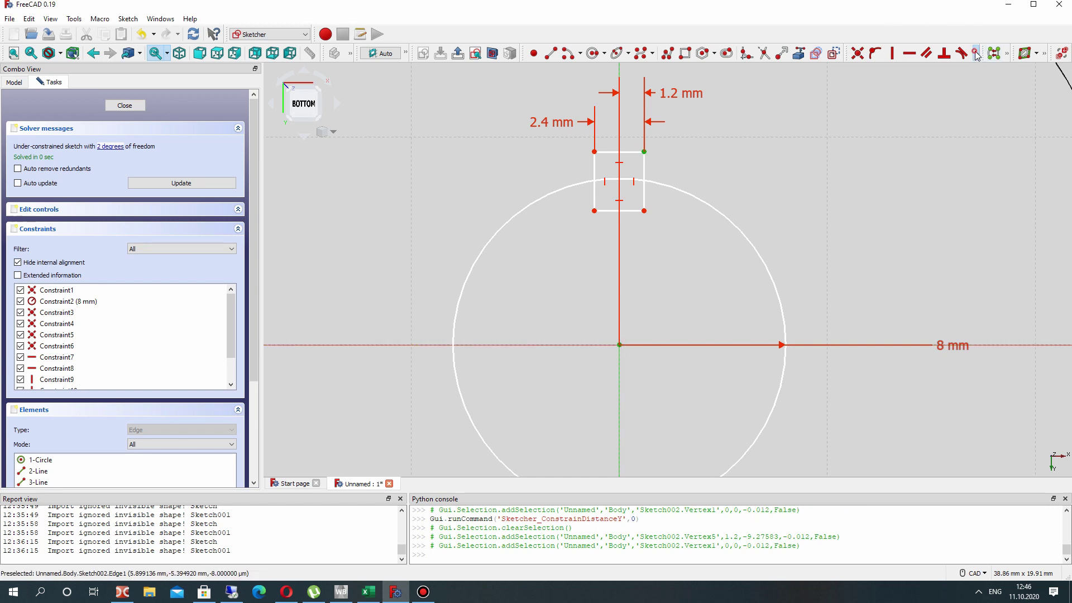
left_click(976, 53)
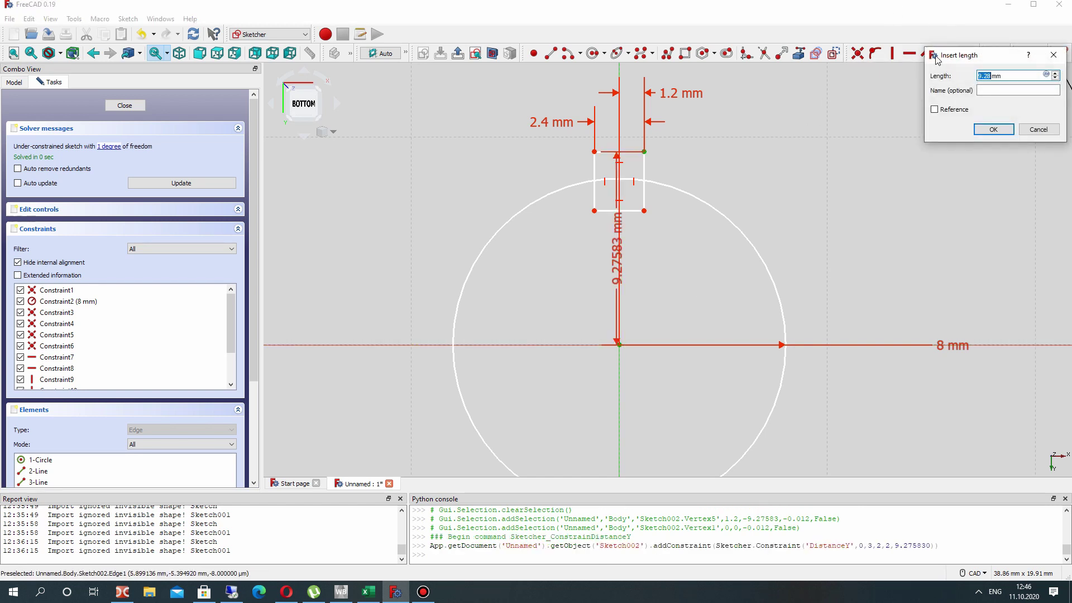
key("Return")
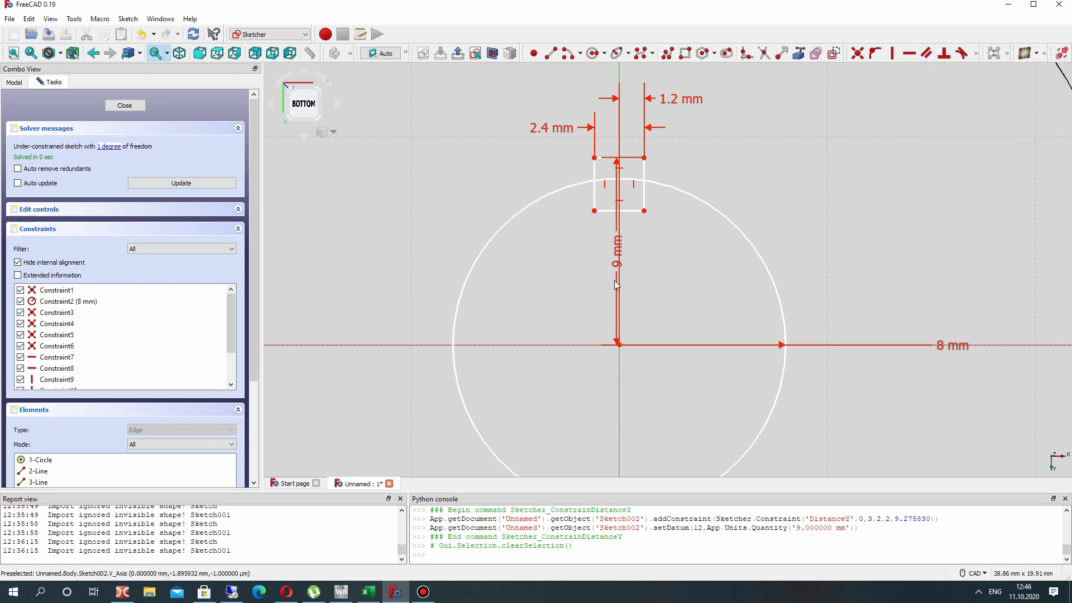
mouse_move(629, 260)
left_mouse_down()
mouse_move(785, 268)
mouse_move(829, 258)
left_mouse_up()
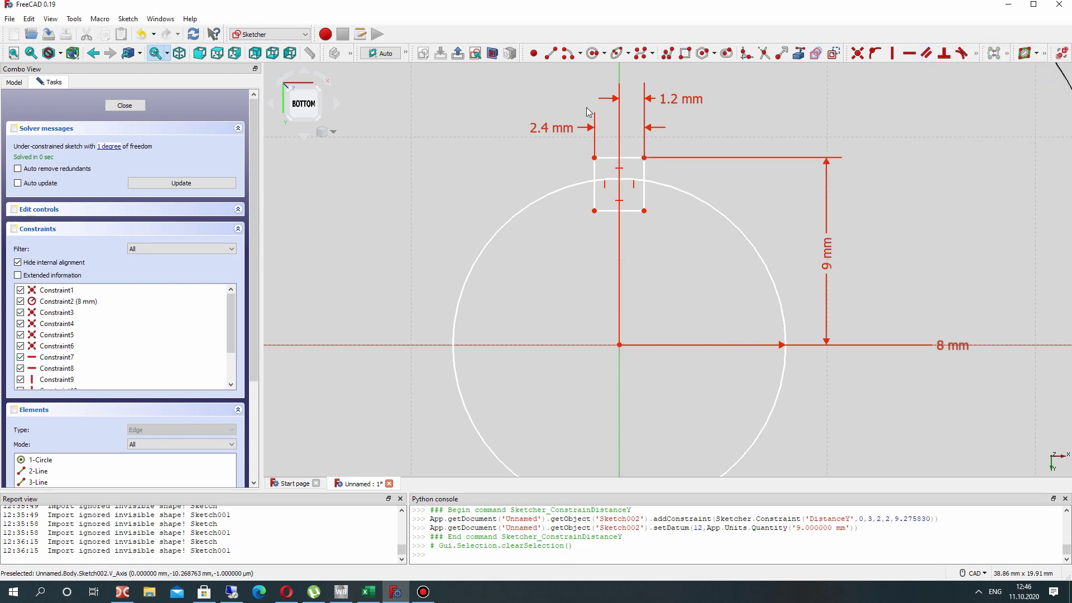
Trim the circle arc inside the slot and delete the slot's bottom edge.
left_click(764, 53)
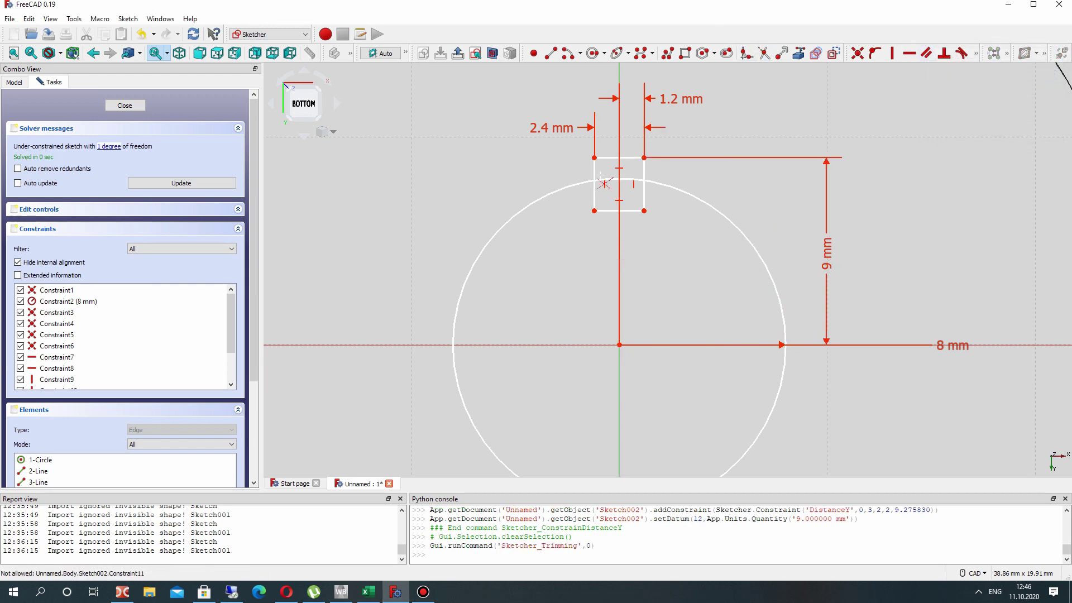
left_click(613, 180)
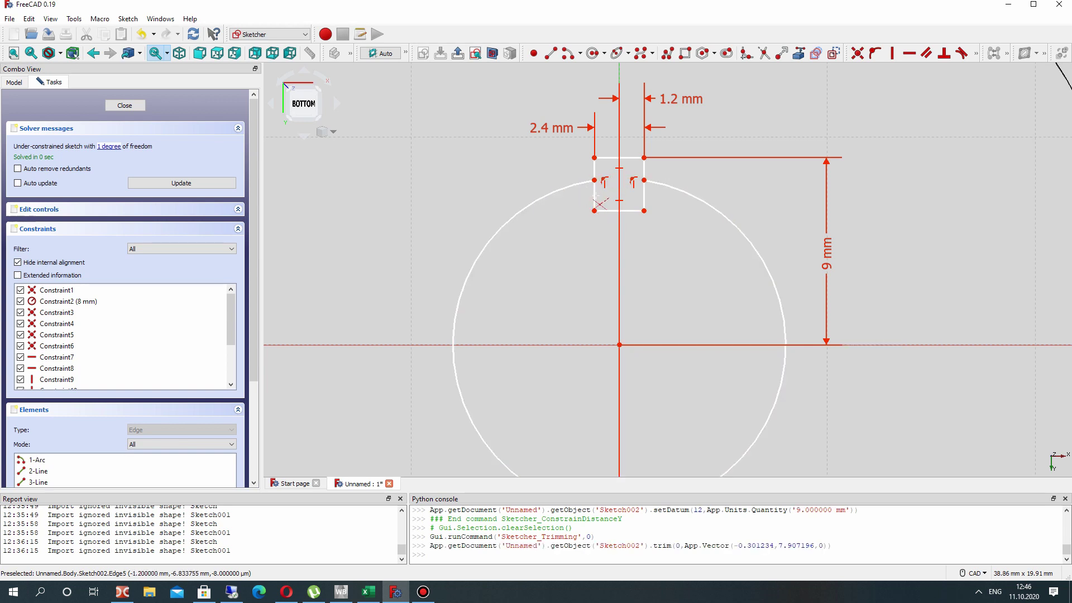
left_click(596, 197)
left_click(643, 191)
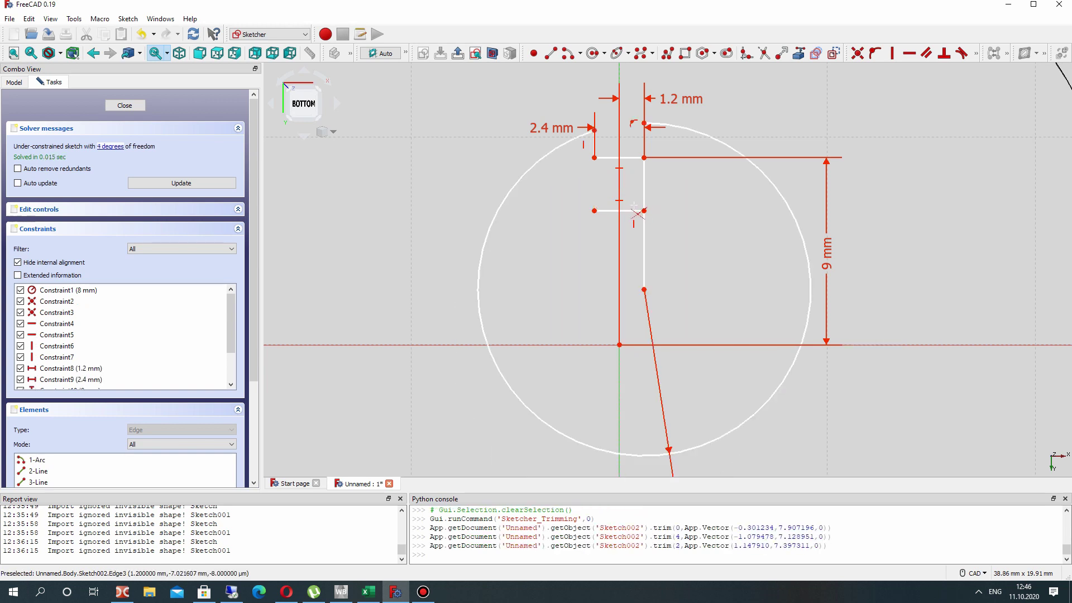
key("ctrl+z")
left_click(630, 211)
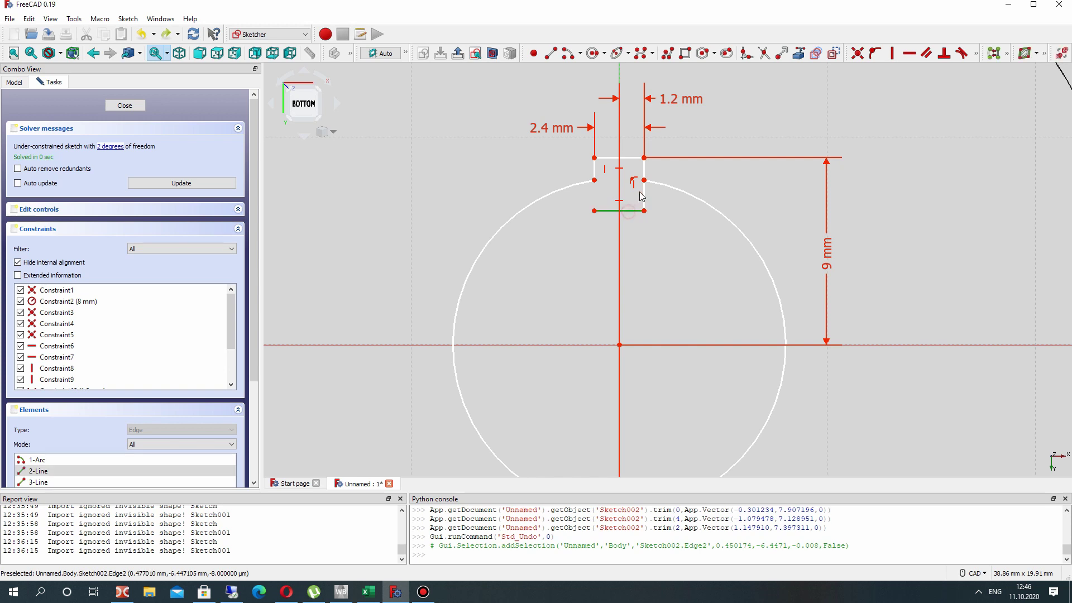
left_click(634, 212)
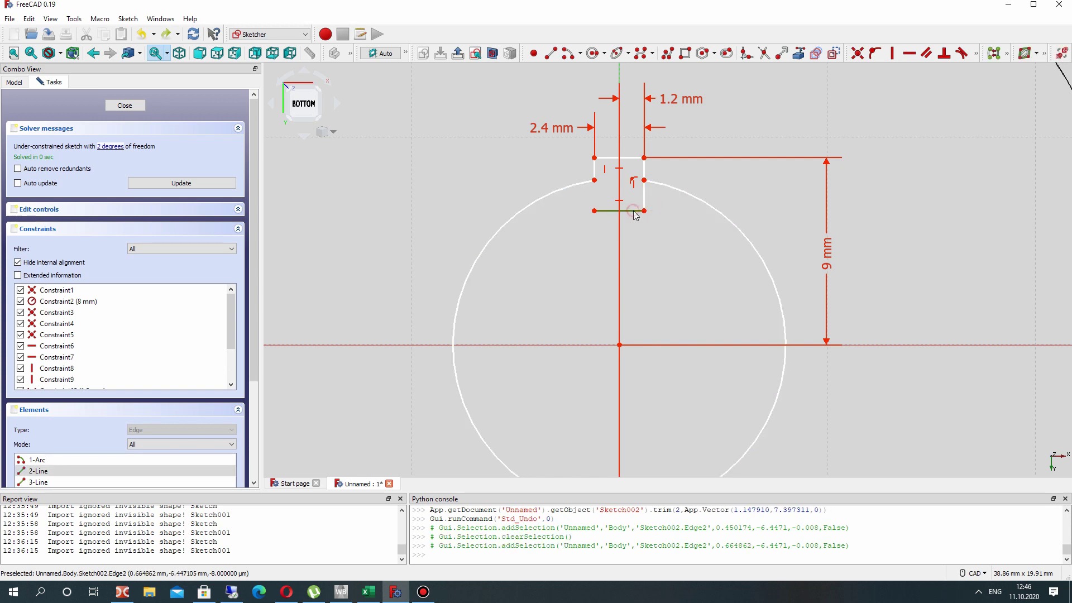
key("Delete")
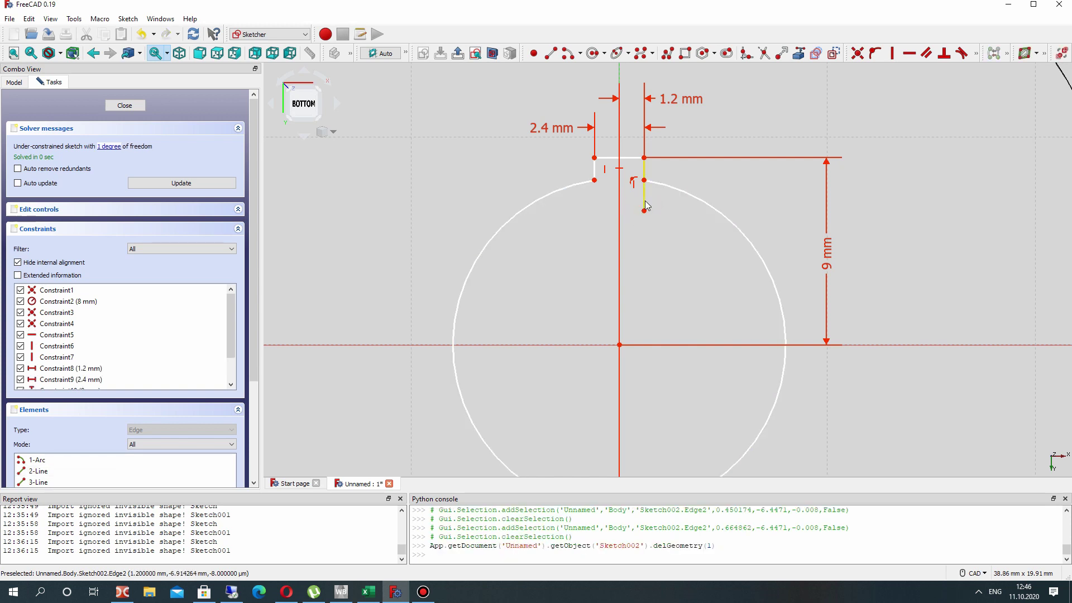
Make the slot side coincident with the arc endpoint, delete the redundant constraint, and exit the sketch.
left_click(643, 210)
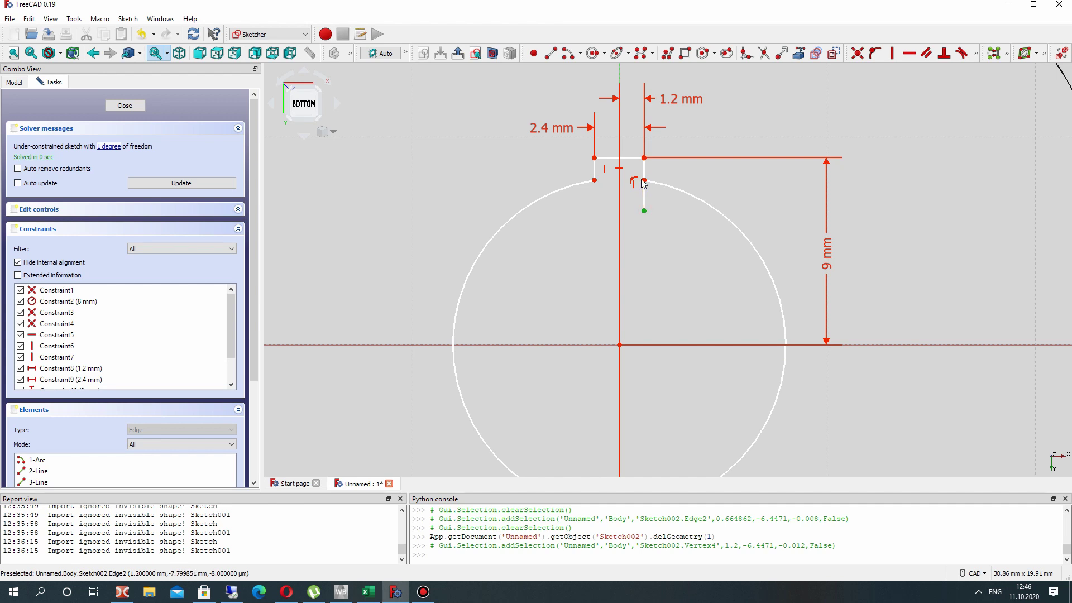
left_click(643, 180)
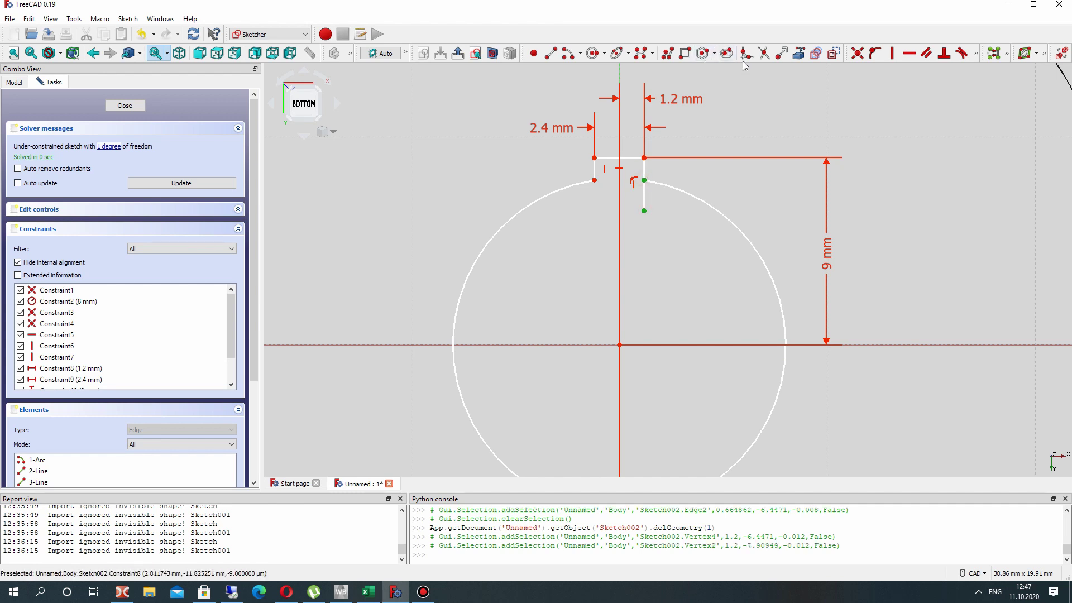
left_click(857, 53)
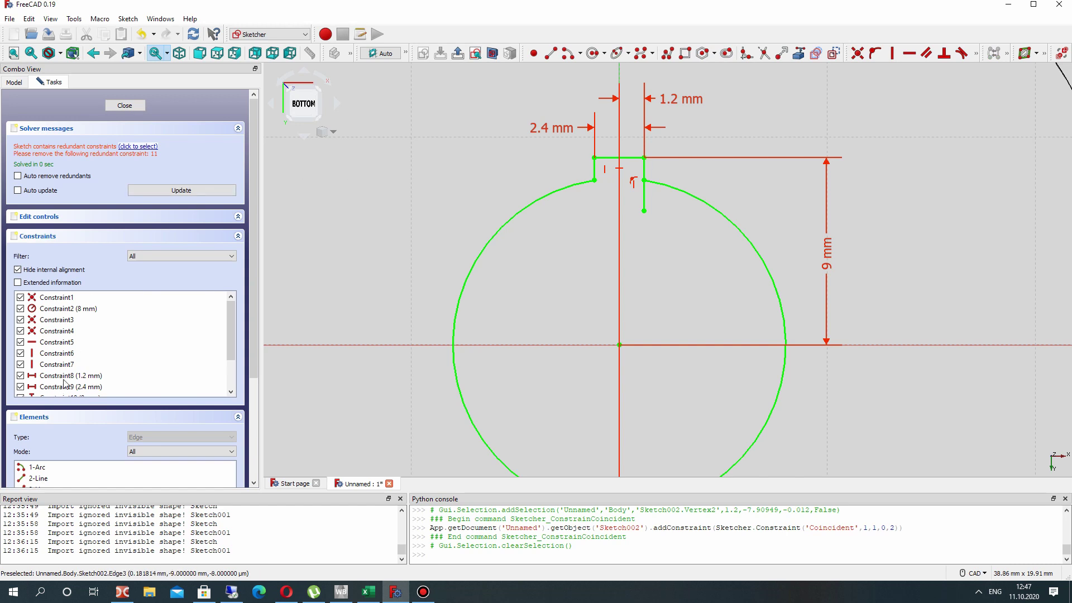
scroll(66, 379, "down", 2)
right_click(76, 364)
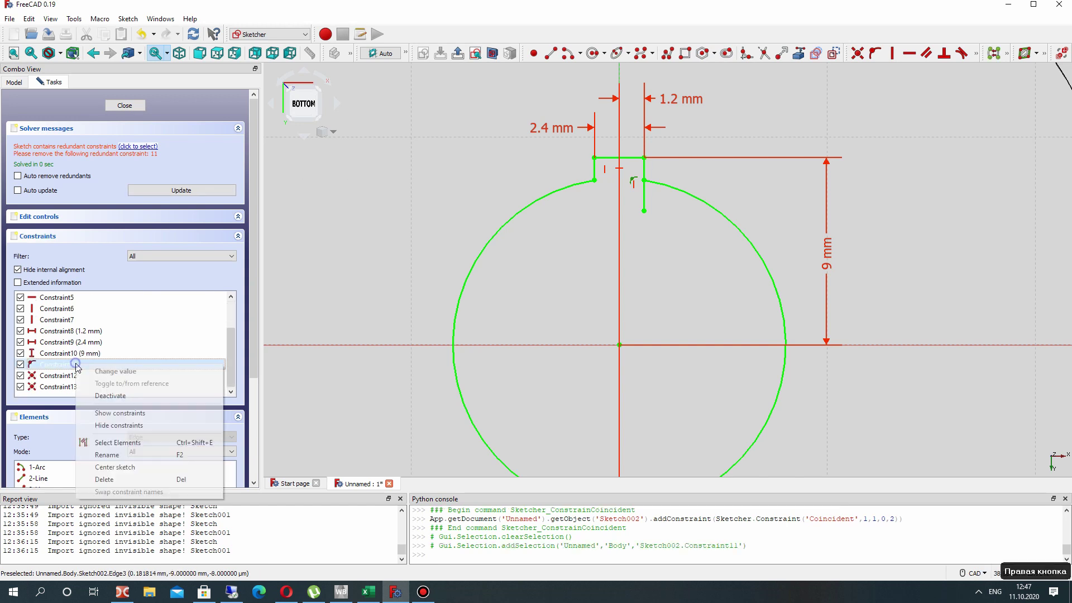
left_click(103, 479)
scroll(598, 238, "down", 3)
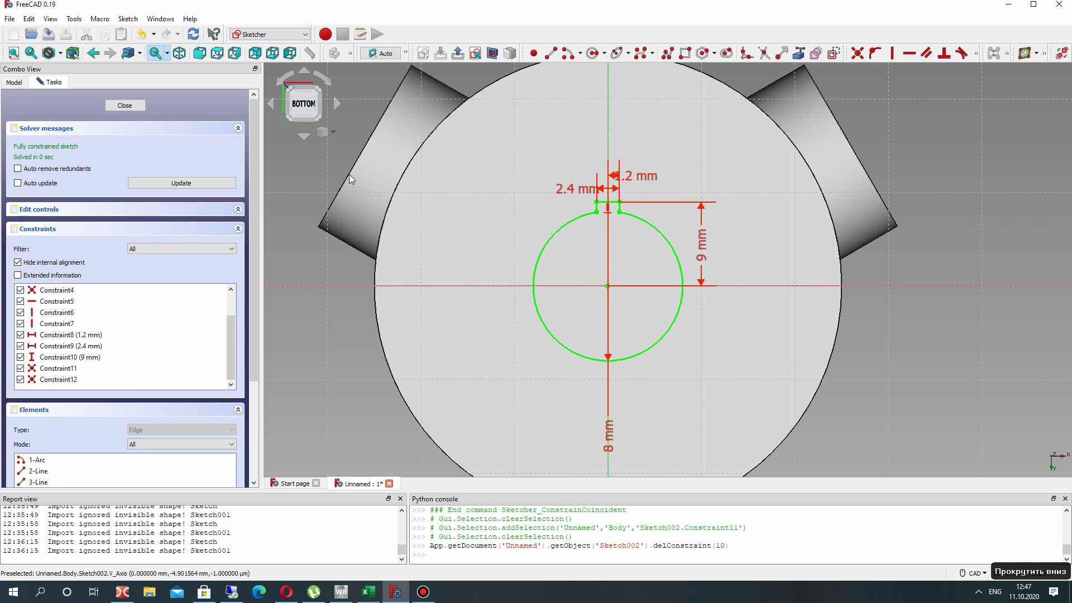
key("Escape")
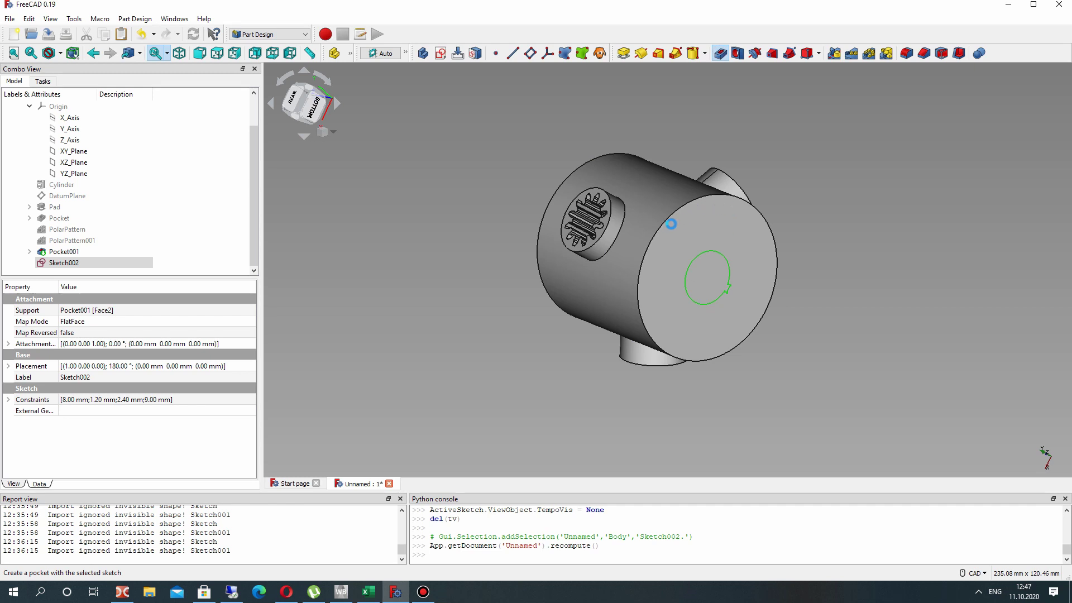
Cut the keyed-hole sketch 15 mm deep as Pocket002.
right_click_drag(660, 234, 333, 94)
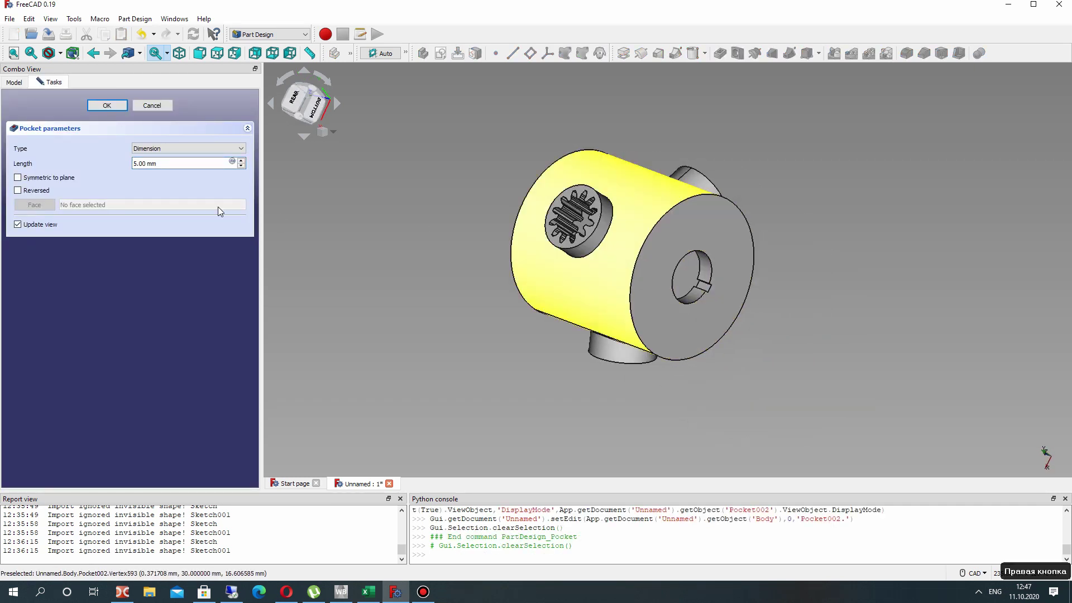
left_click(150, 163)
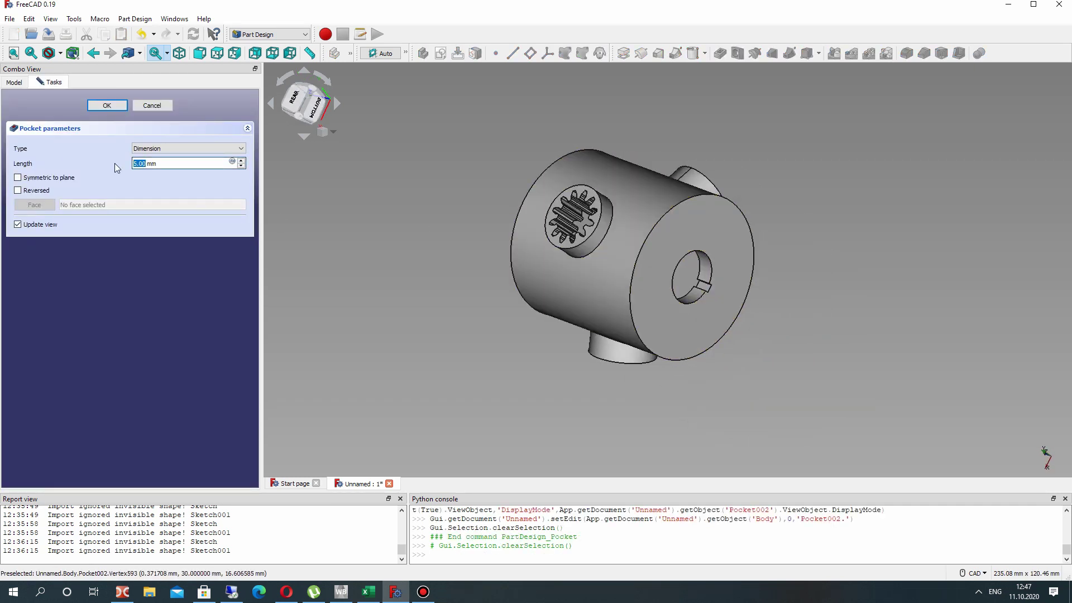
type("15")
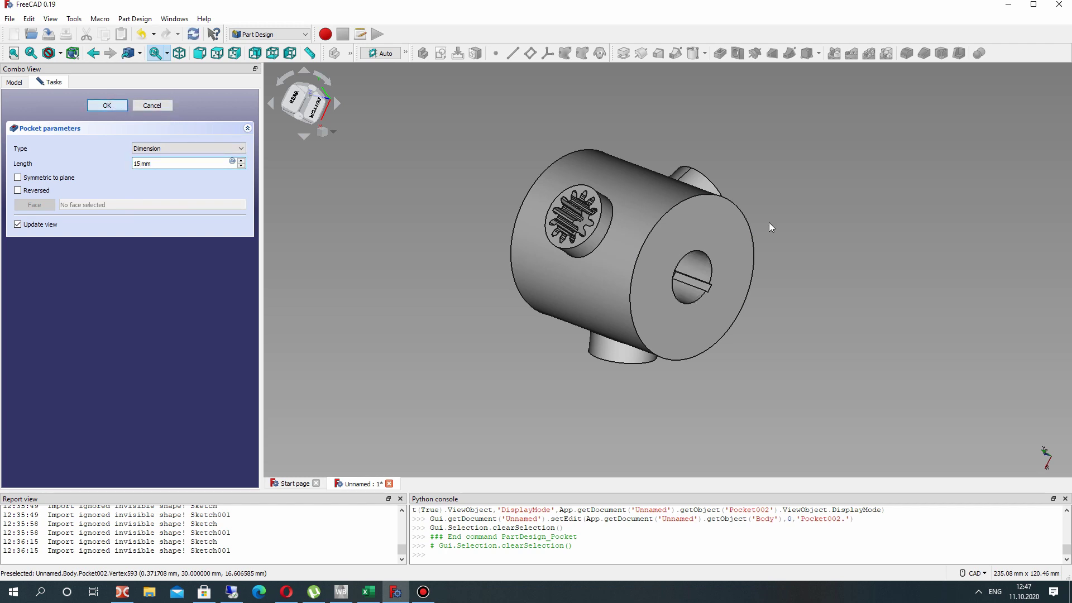
key("Return")
right_click_drag(753, 237, 540, 160)
Select the top boss's base edge and create a fillet on it.
scroll(484, 195, "up", 4)
left_click(490, 195)
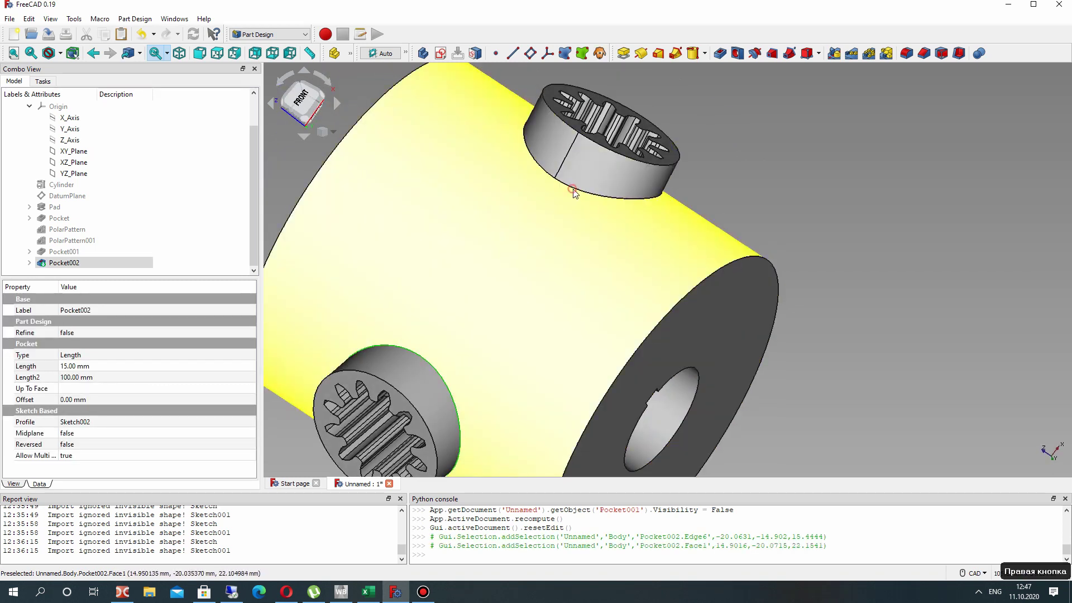
left_click(574, 193)
left_click(574, 193)
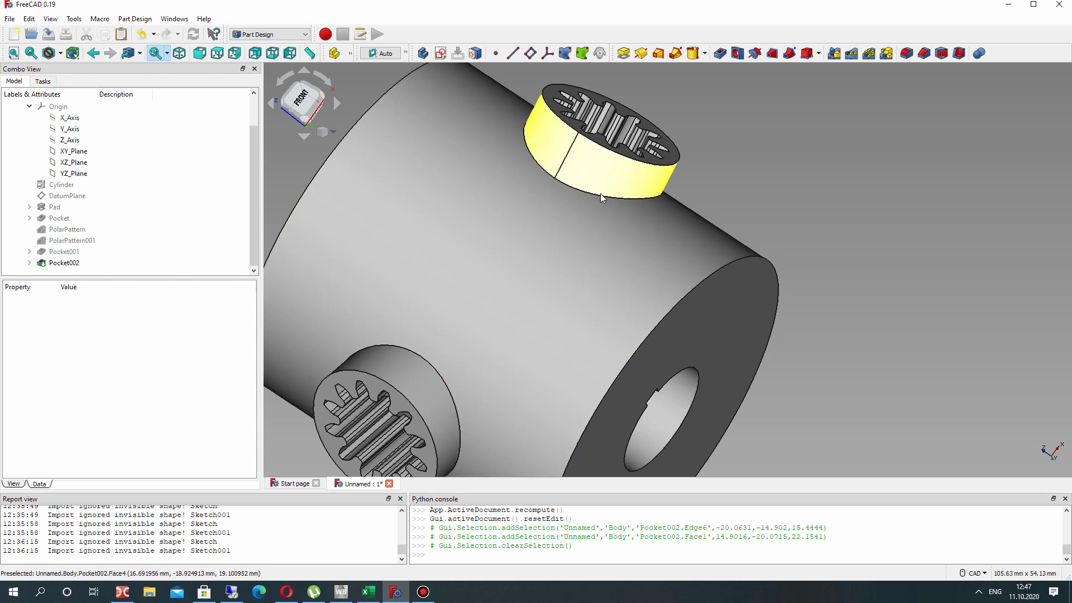
left_click(597, 196)
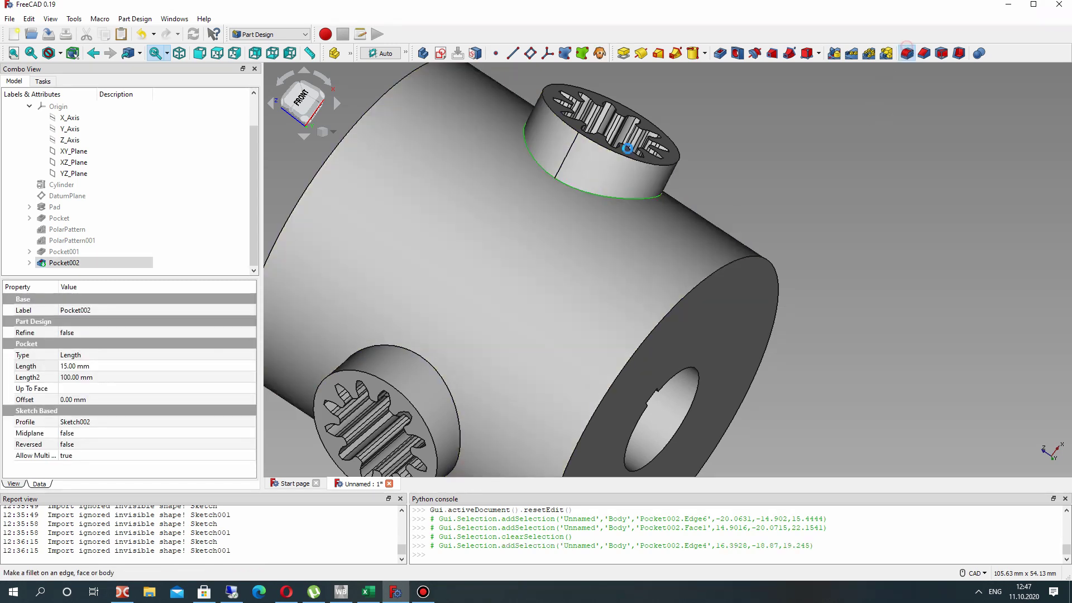
left_click(906, 53)
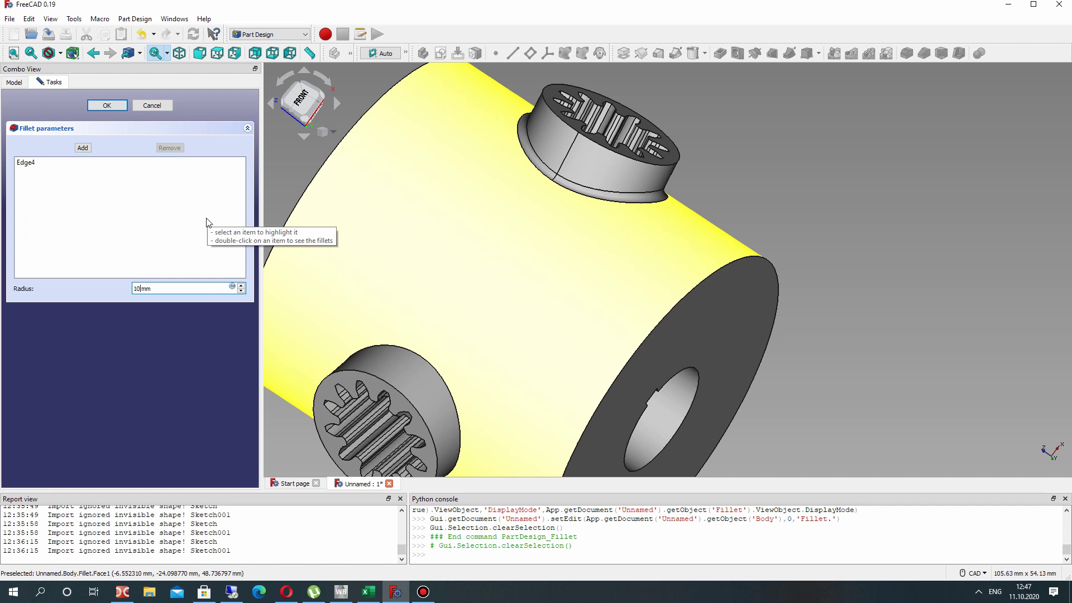
key("Return")
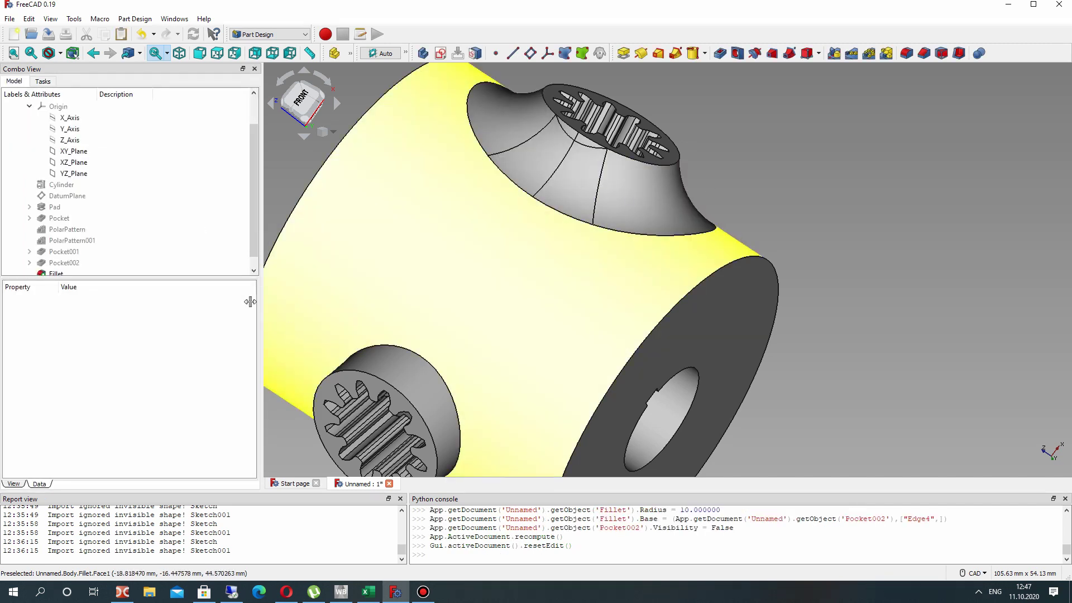
Set the Fillet's Radius property to 8 mm, then to 5 mm.
left_click(59, 273)
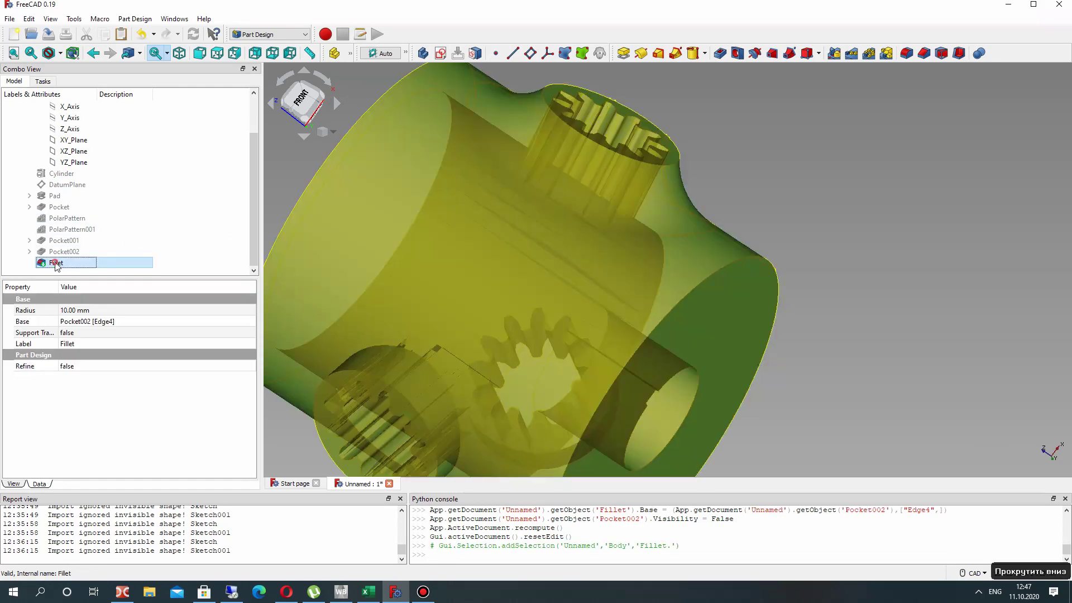
left_click(78, 310)
type("8")
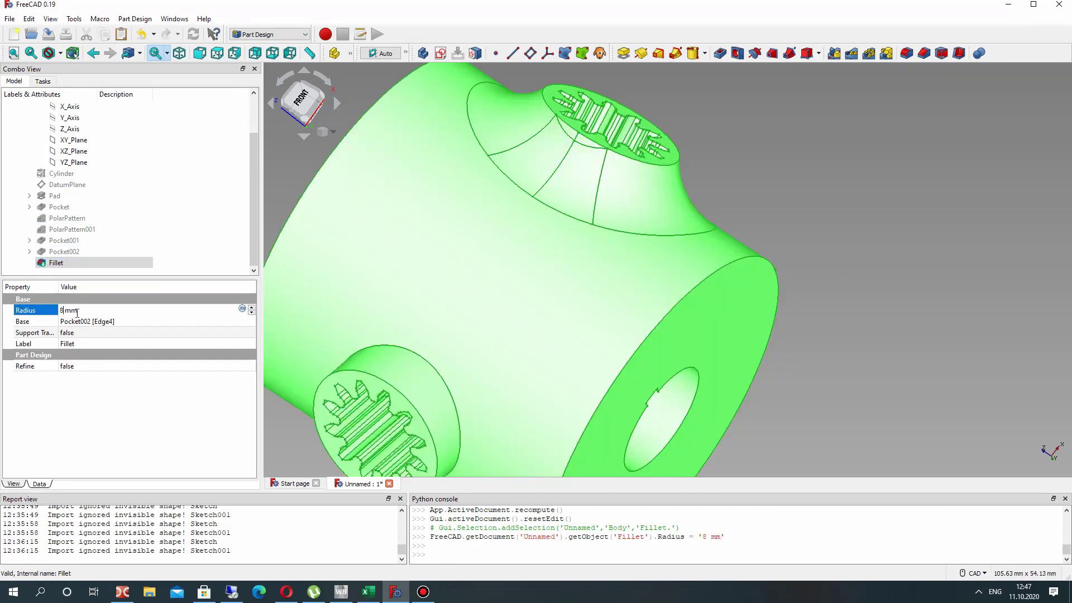
key("Return")
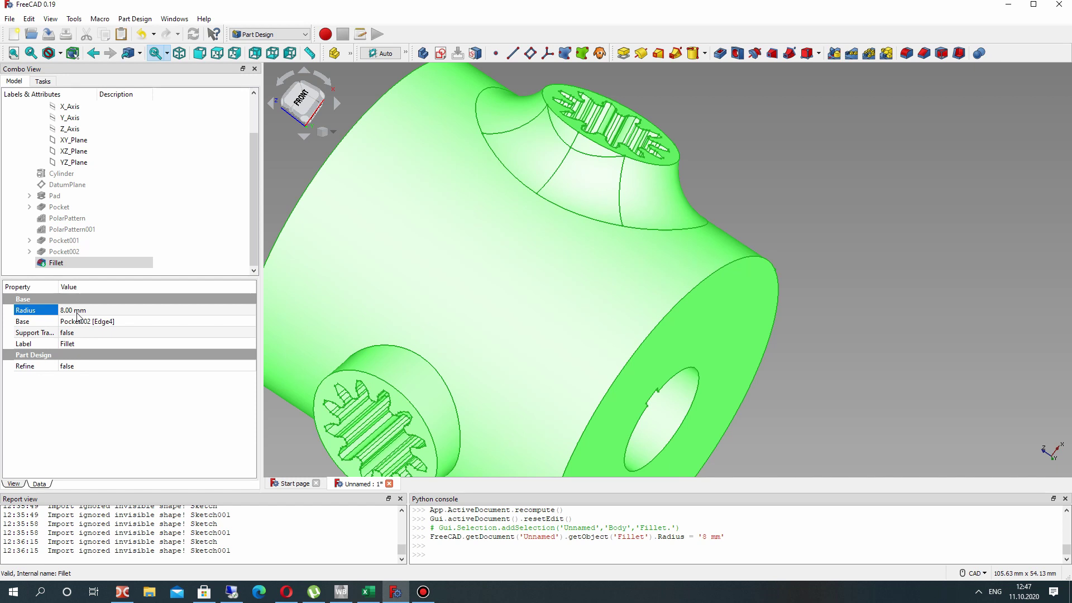
left_click(77, 310)
type("5")
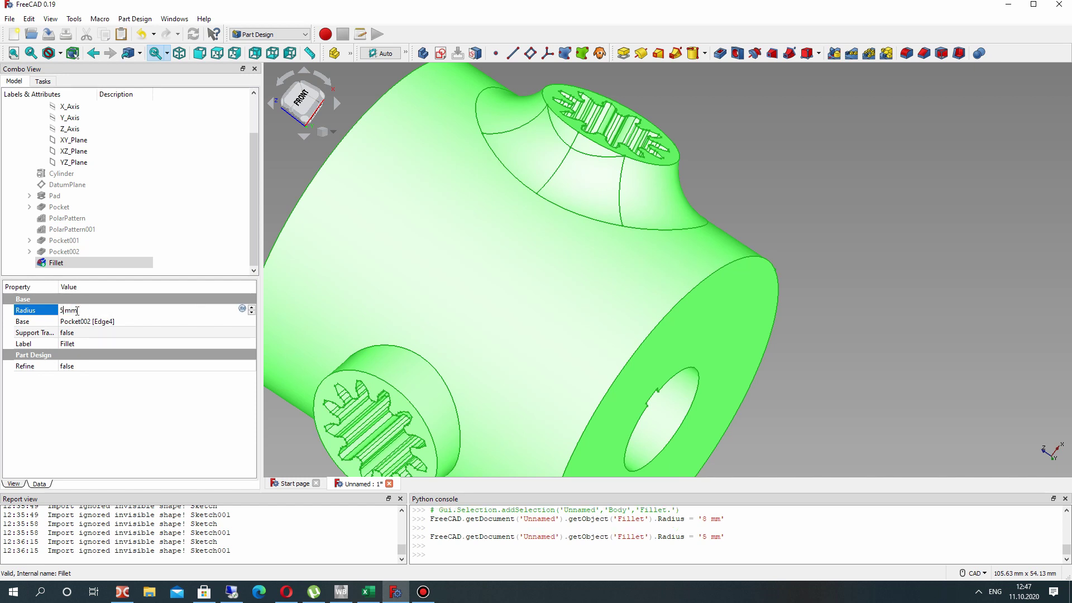
key("Return")
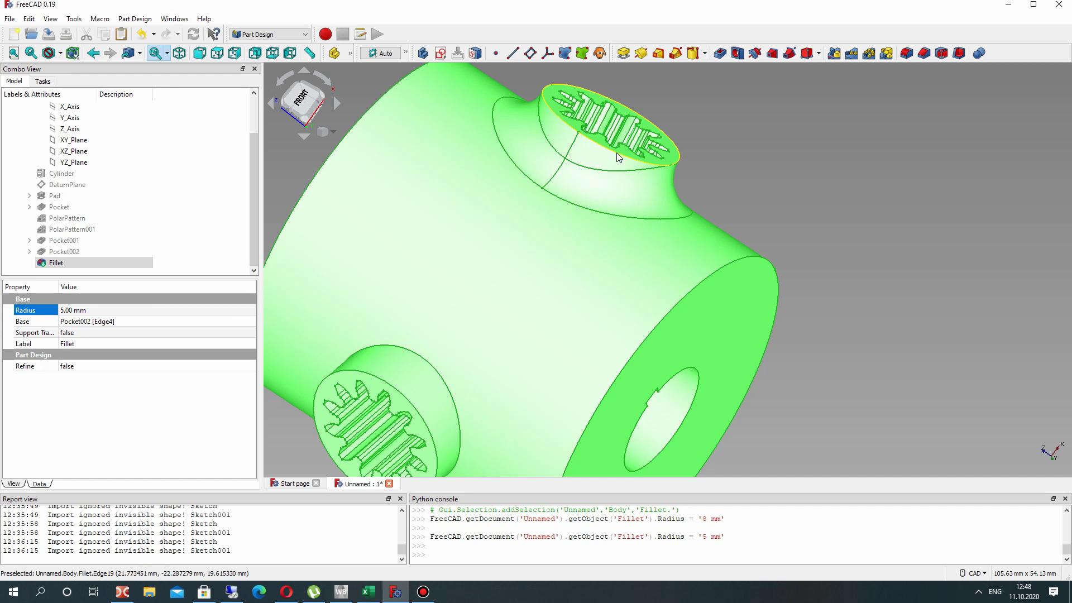
Fillet both halves of the front boss's base edge at 5 mm as Fillet001.
right_click_drag(616, 153, 587, 205)
left_click(796, 167)
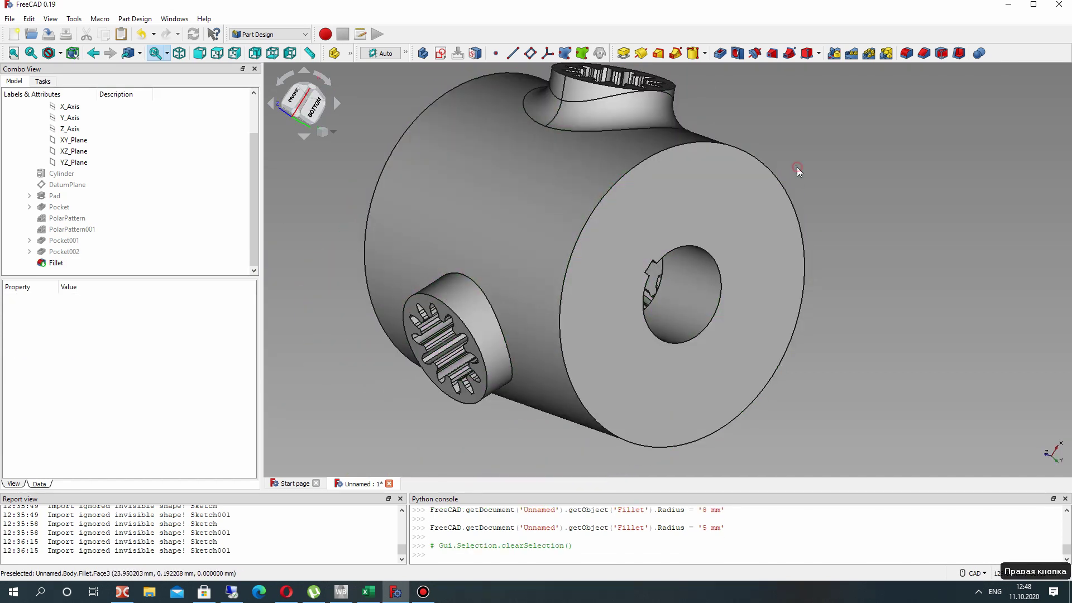
right_click_drag(796, 167, 532, 208)
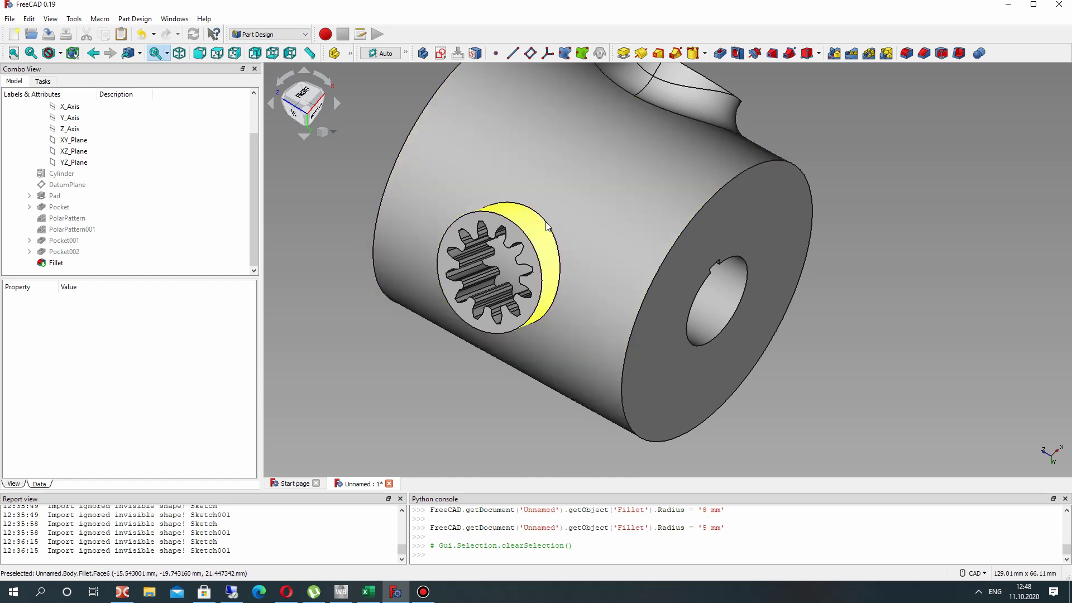
left_click(546, 220)
right_click_drag(546, 220, 708, 153)
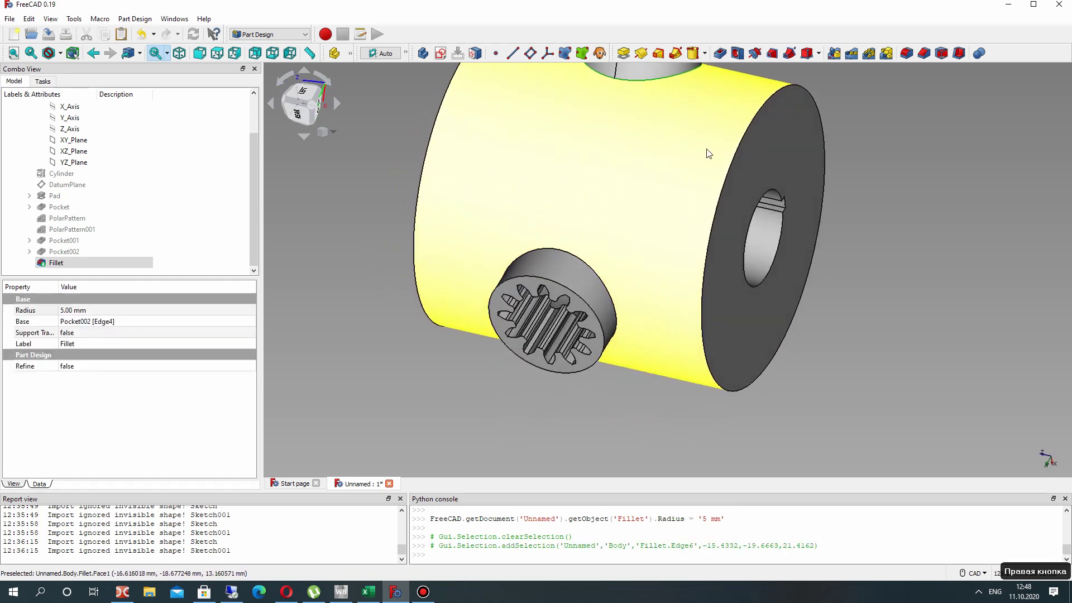
left_click(585, 264)
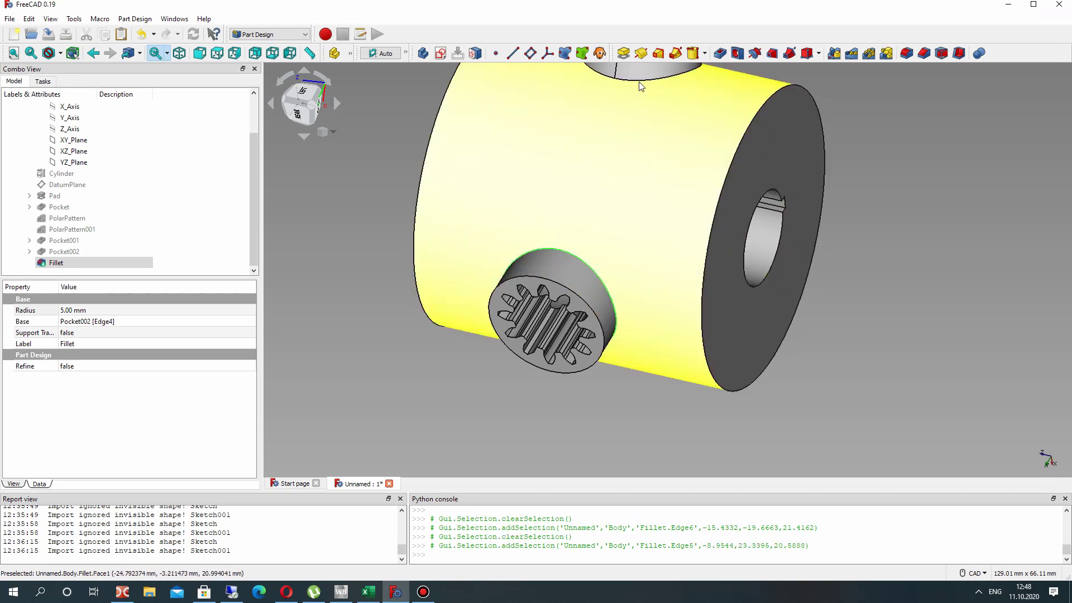
left_click(641, 85, "ctrl")
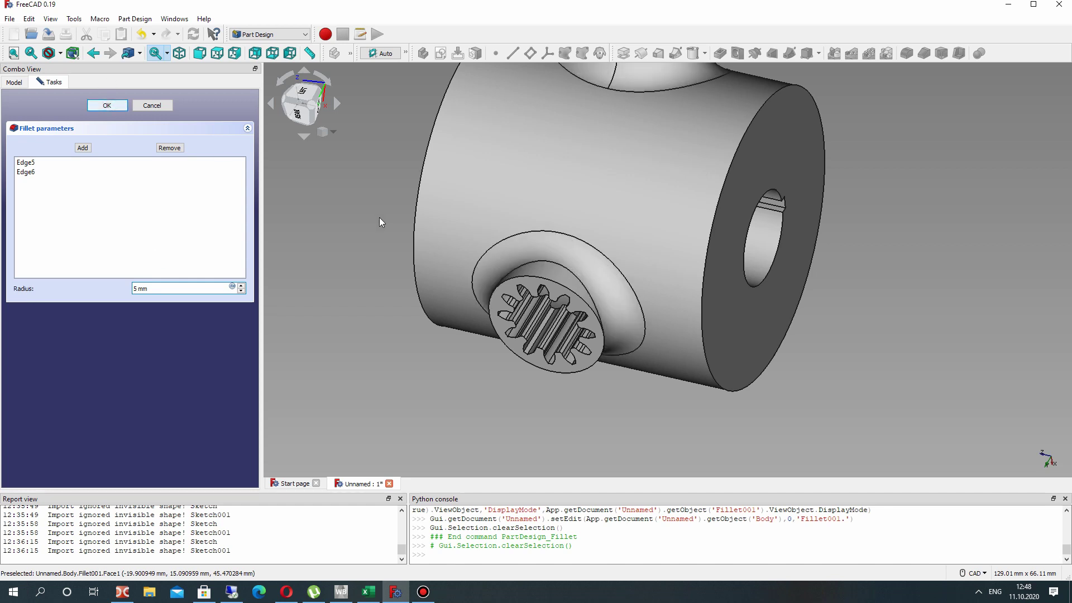
key("Return")
right_click_drag(379, 222, 586, 263)
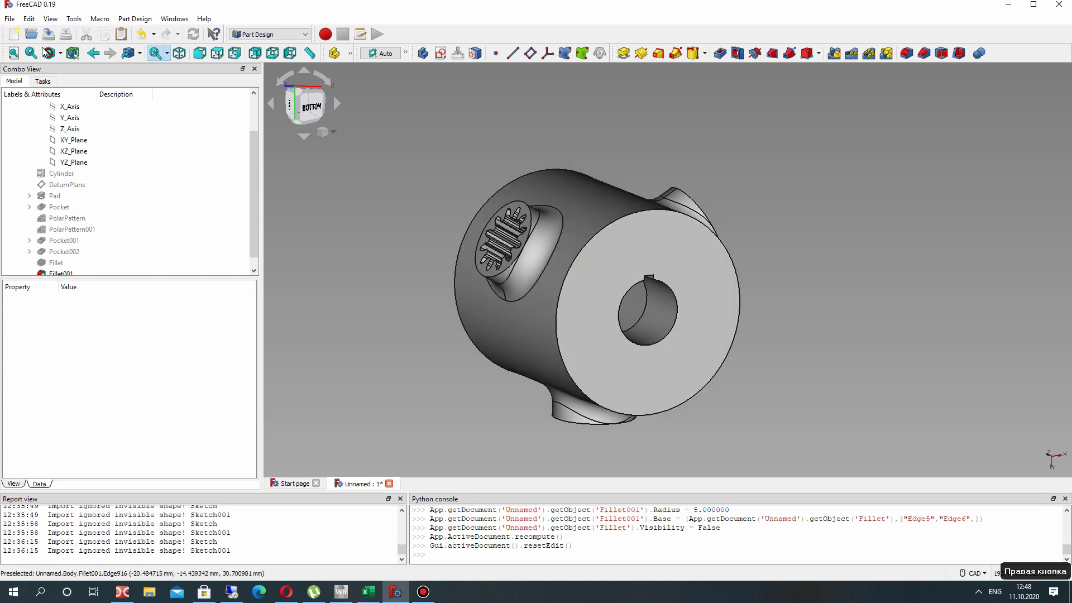
Save the document under the name Hub using File > Save As.
left_click(9, 19)
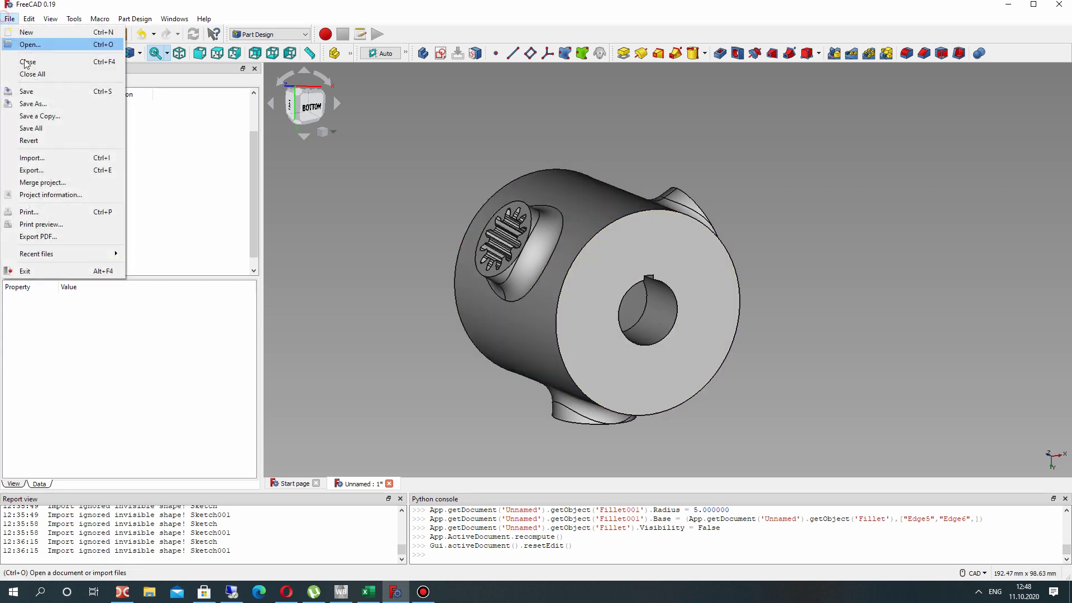
left_click(35, 105)
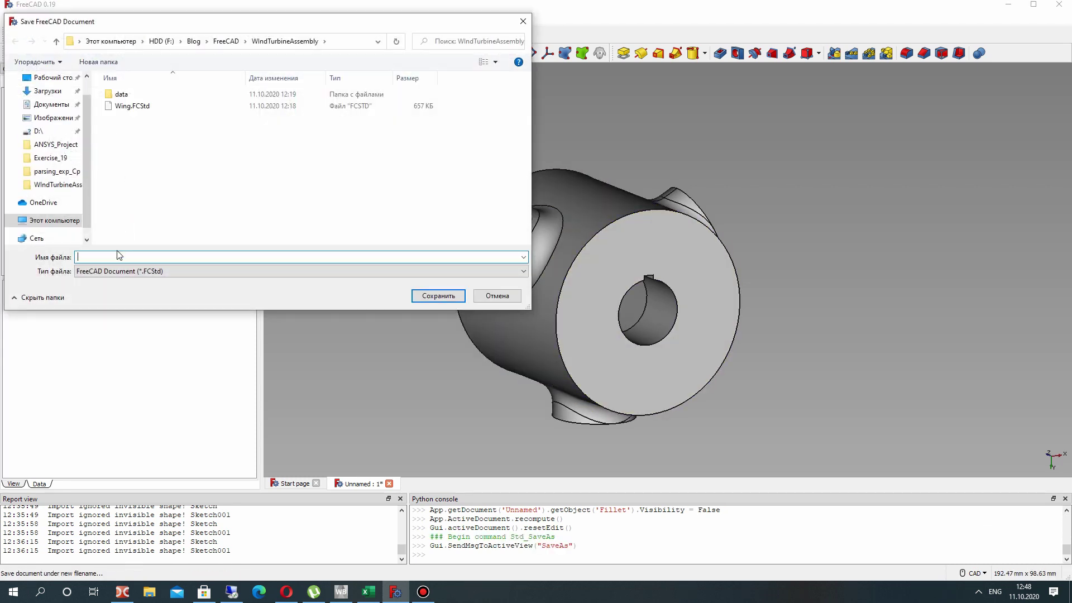
left_click(439, 296)
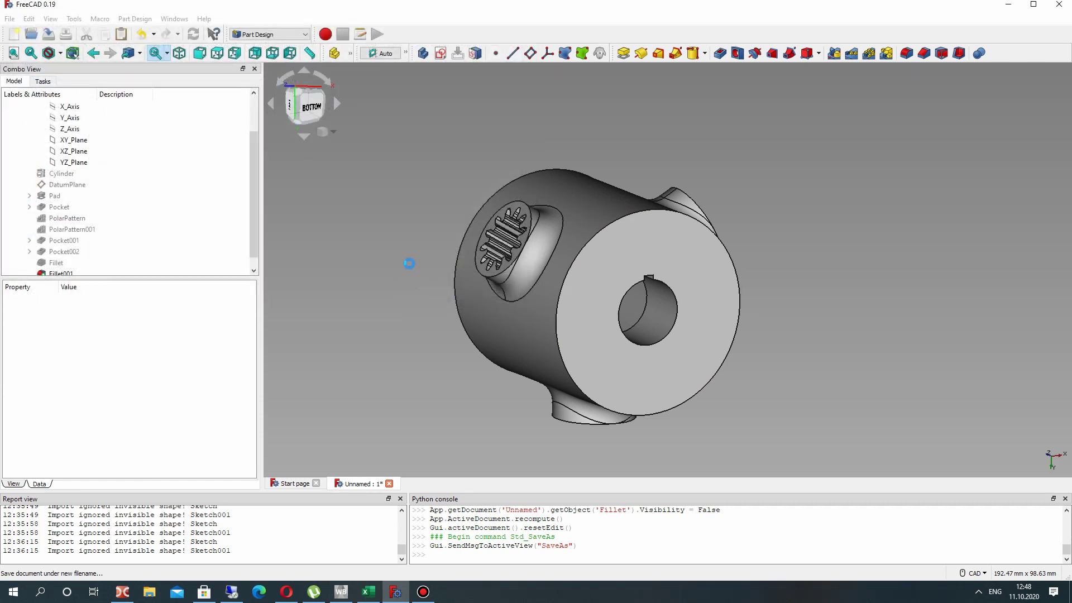
scroll(501, 296, "down", 2)
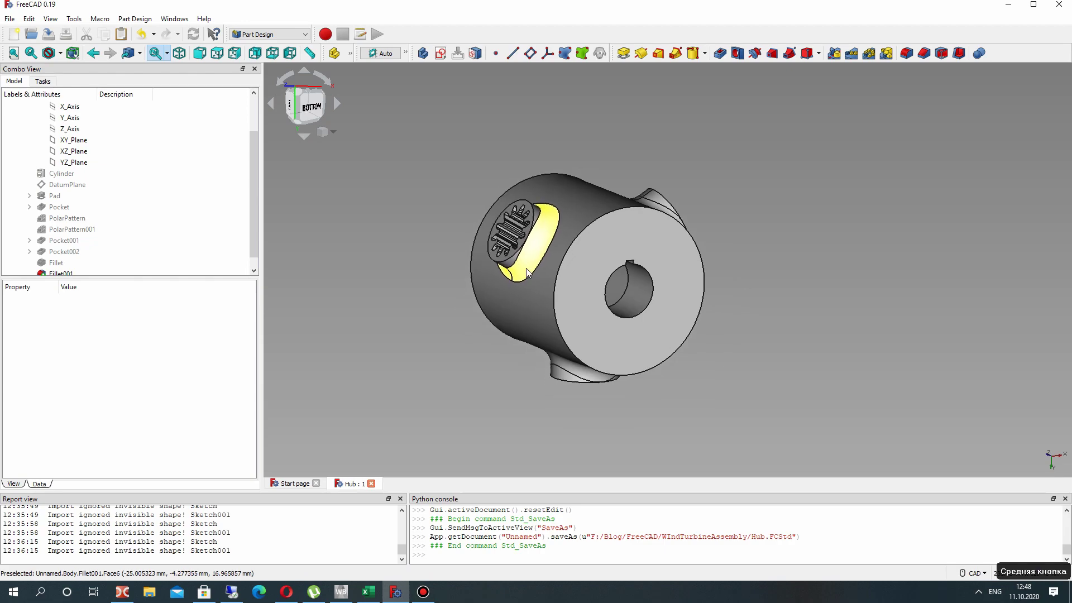